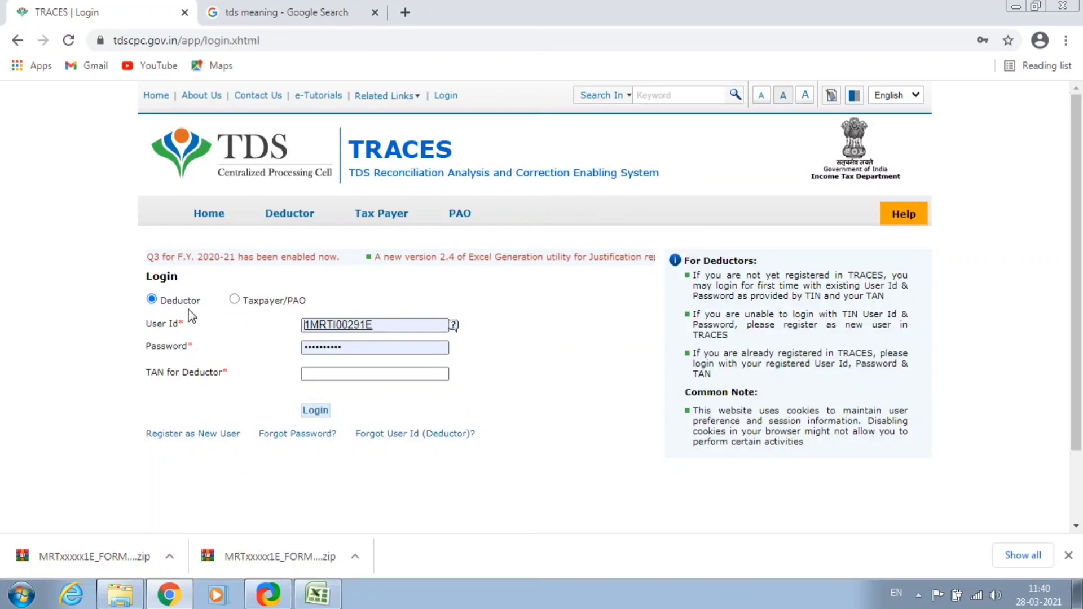
Log in to TRACES as the deductor using the TAN and the on-screen verification code.
{"action": "double_click", "coordinate": [353, 332]}
{"action": "left_click", "coordinate": [329, 331]}
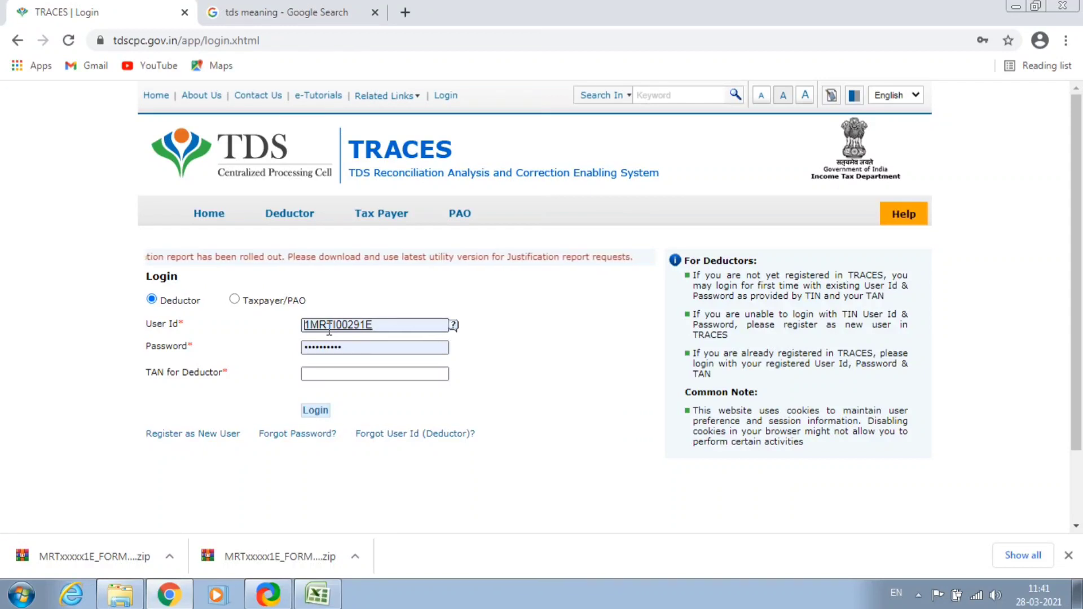
{"action": "left_click", "coordinate": [324, 349]}
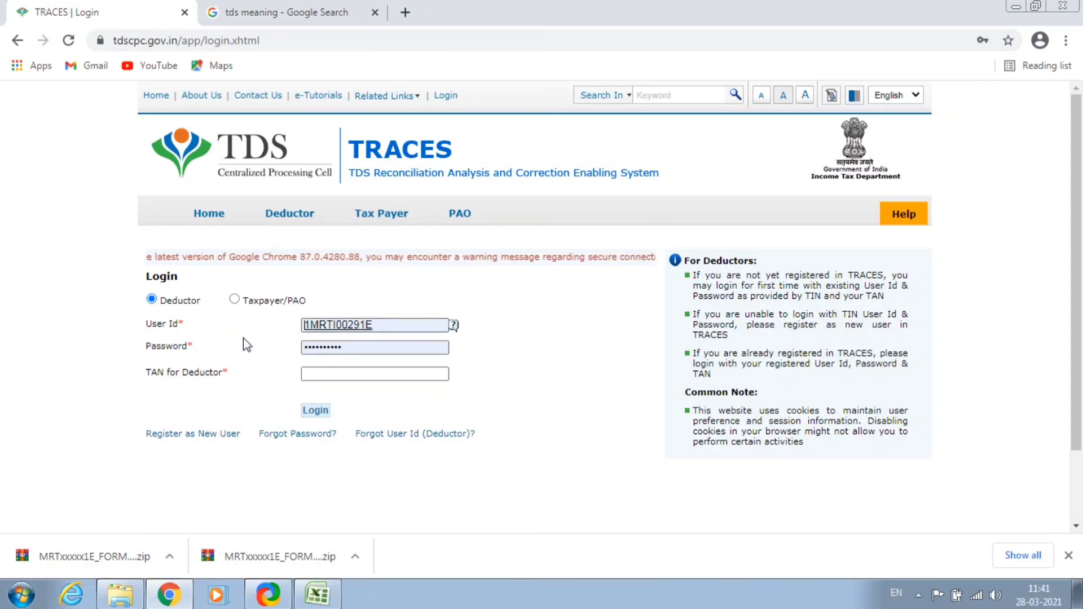
{"action": "left_click", "coordinate": [321, 378]}
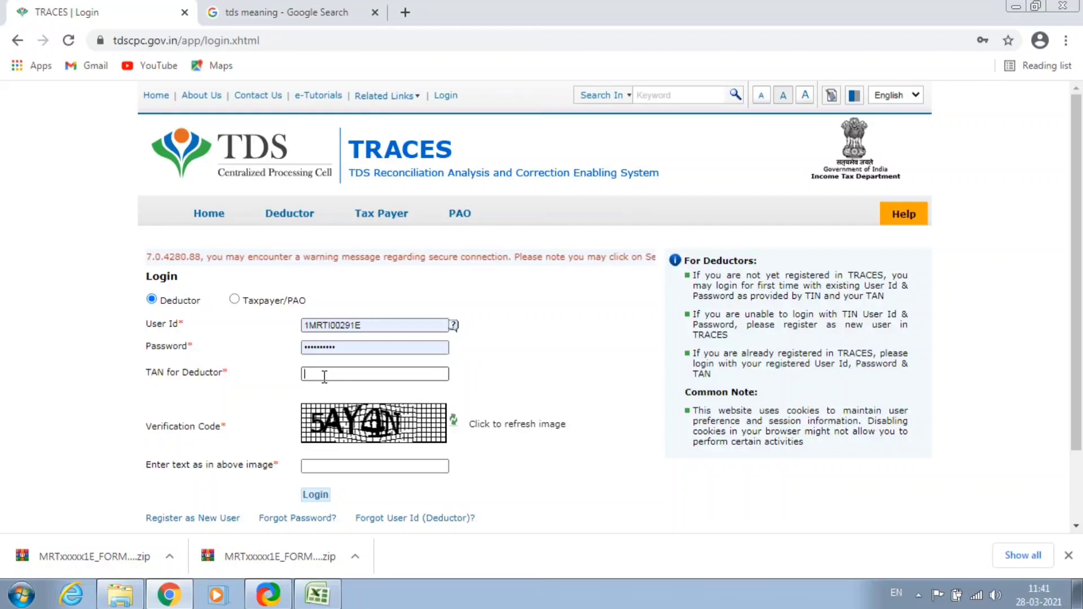
{"action": "key", "text": "Caps_Lock"}
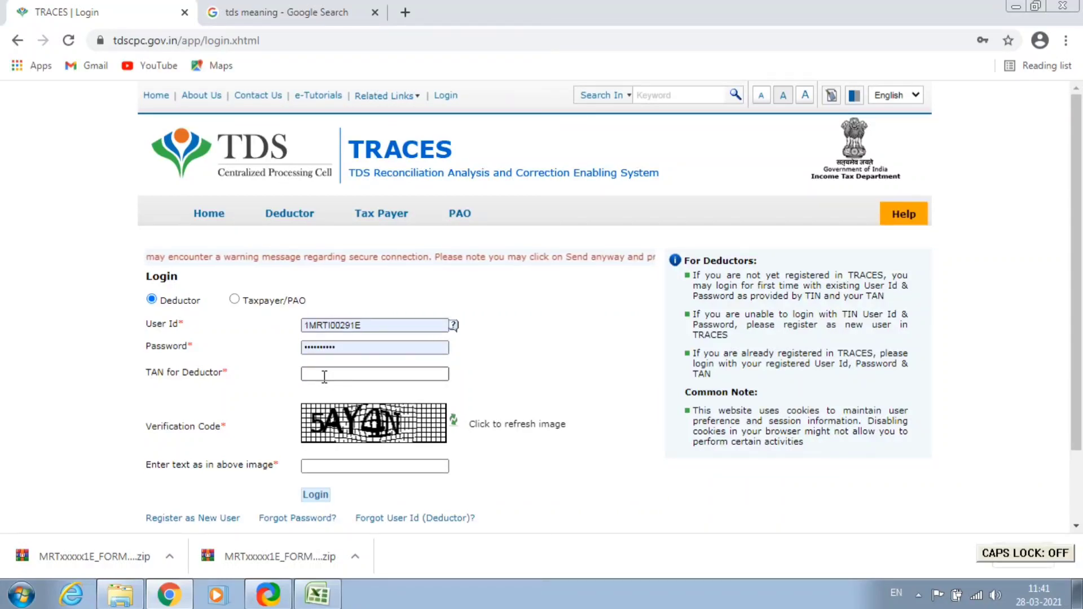
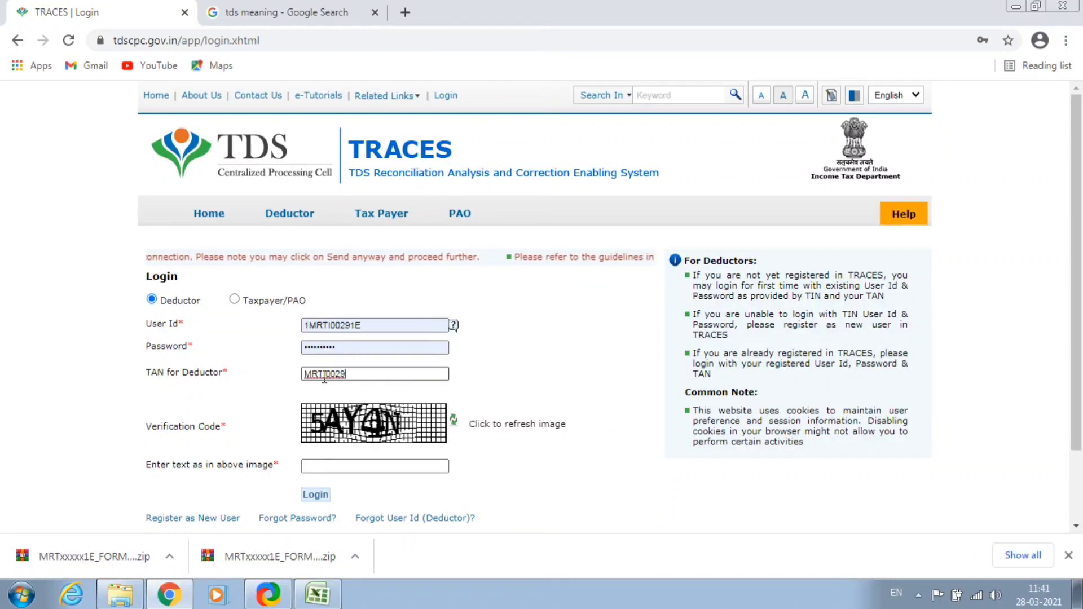
{"action": "left_click", "coordinate": [373, 466]}
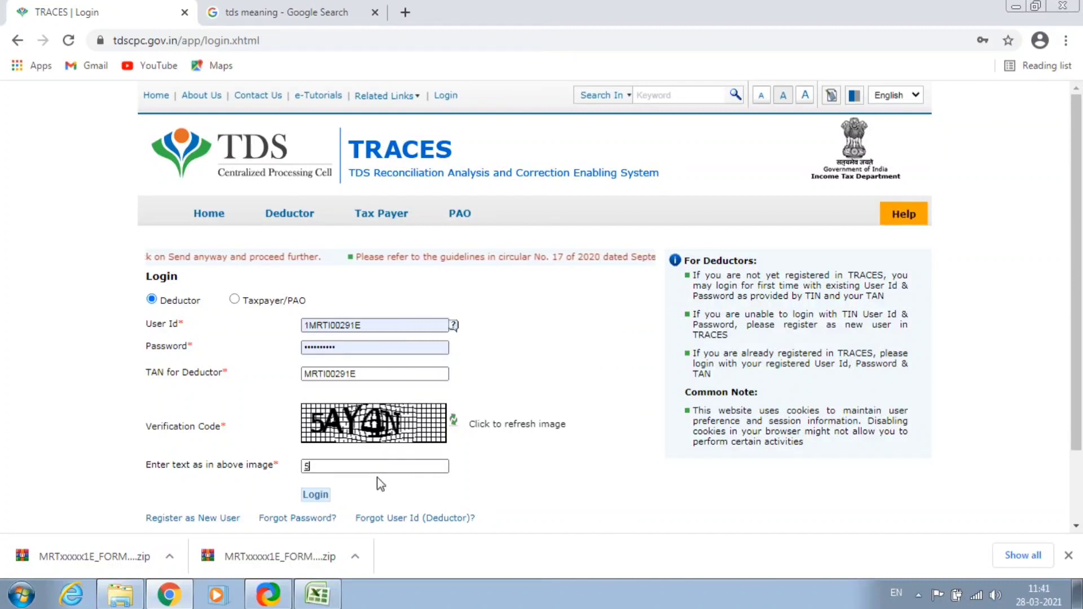
{"action": "type", "text": "5AY"}
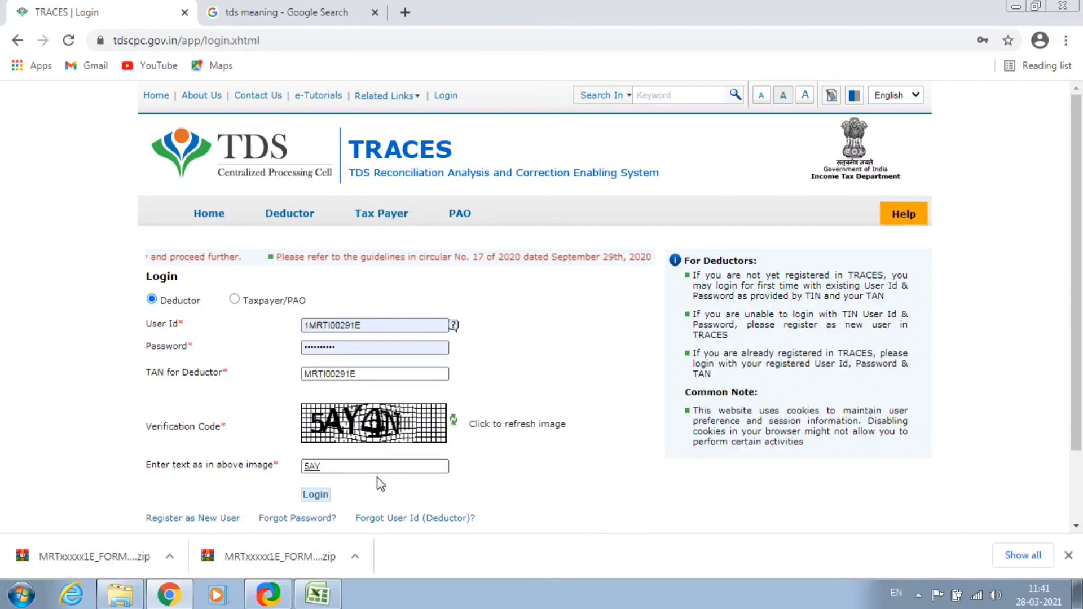
{"action": "type", "text": "4N"}
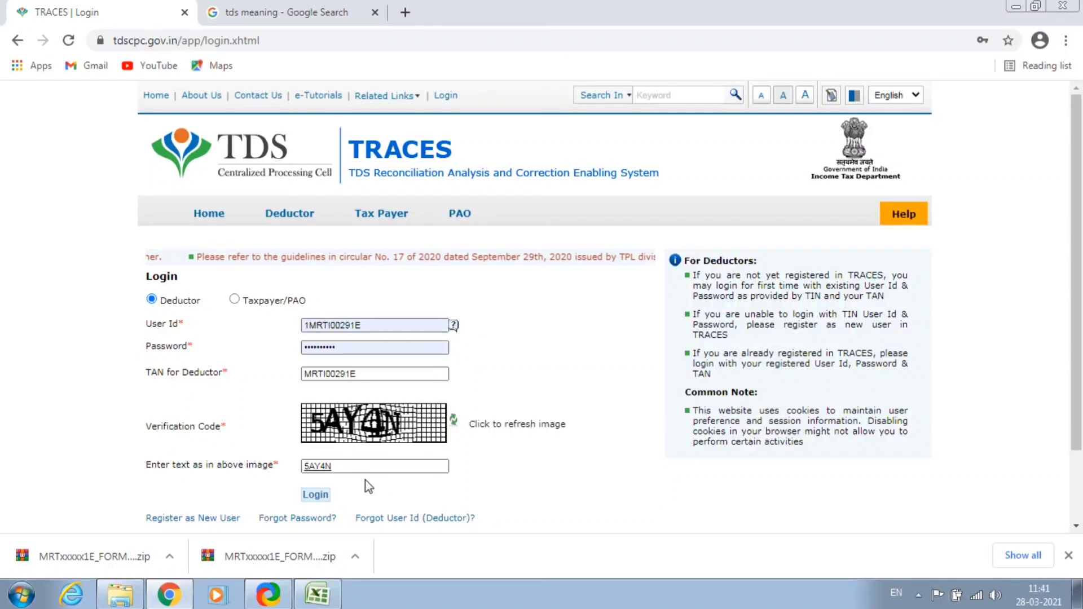
{"action": "left_click", "coordinate": [314, 495]}
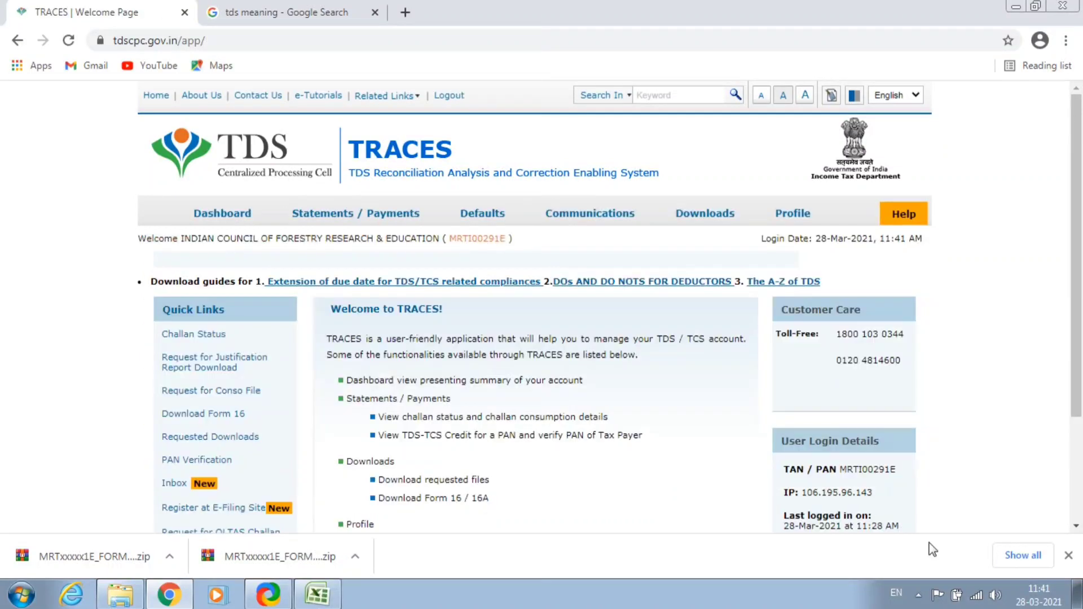
Close the downloaded-files bar and go to the Download Form 16 page.
{"action": "left_click", "coordinate": [1068, 555]}
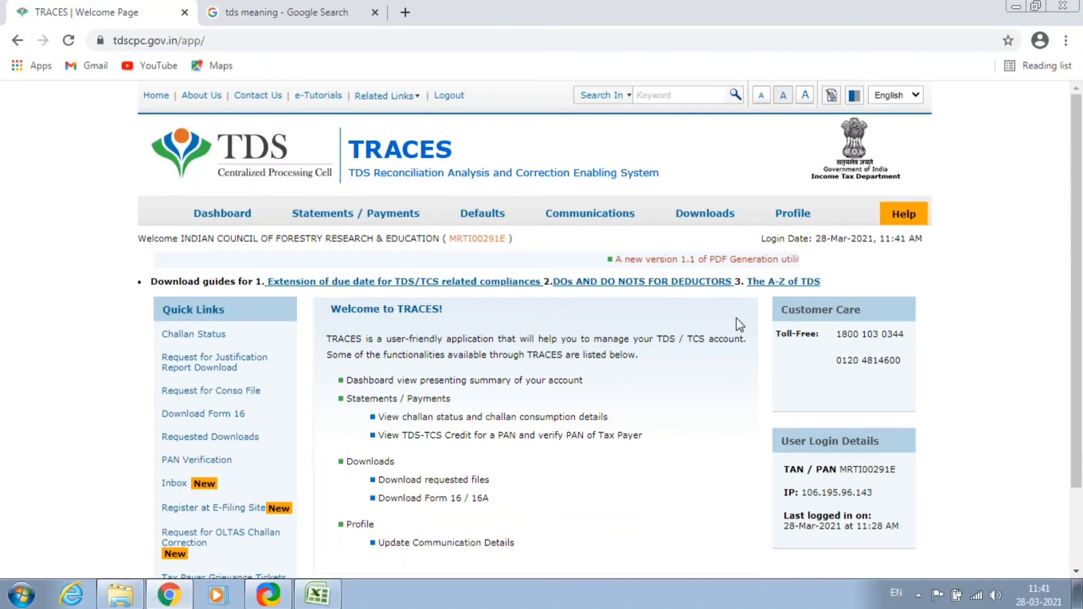
{"action": "mouse_move", "coordinate": [701, 225]}
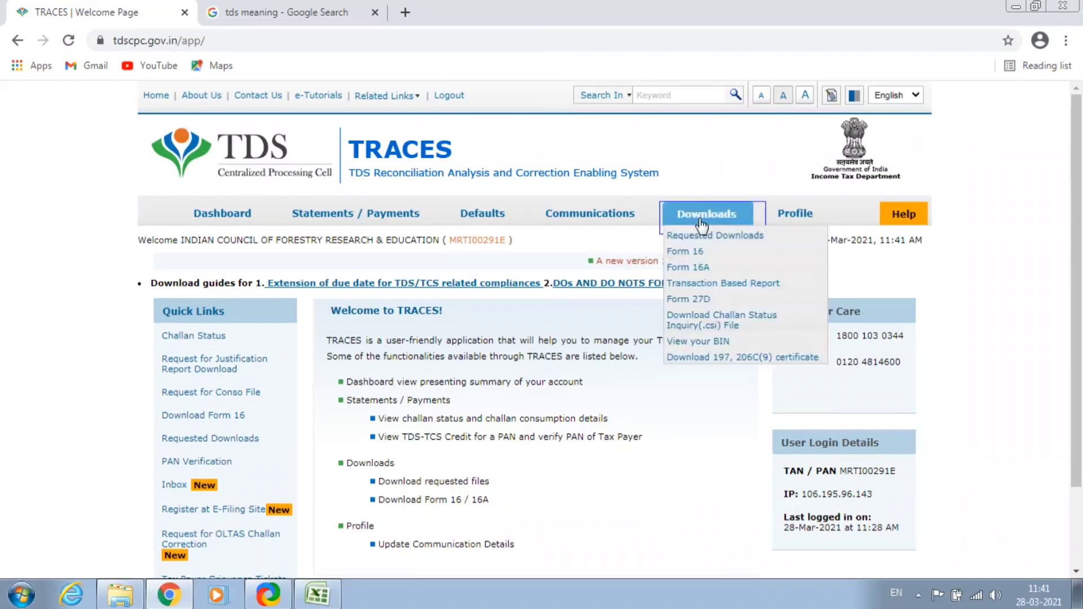
{"action": "left_click", "coordinate": [688, 255]}
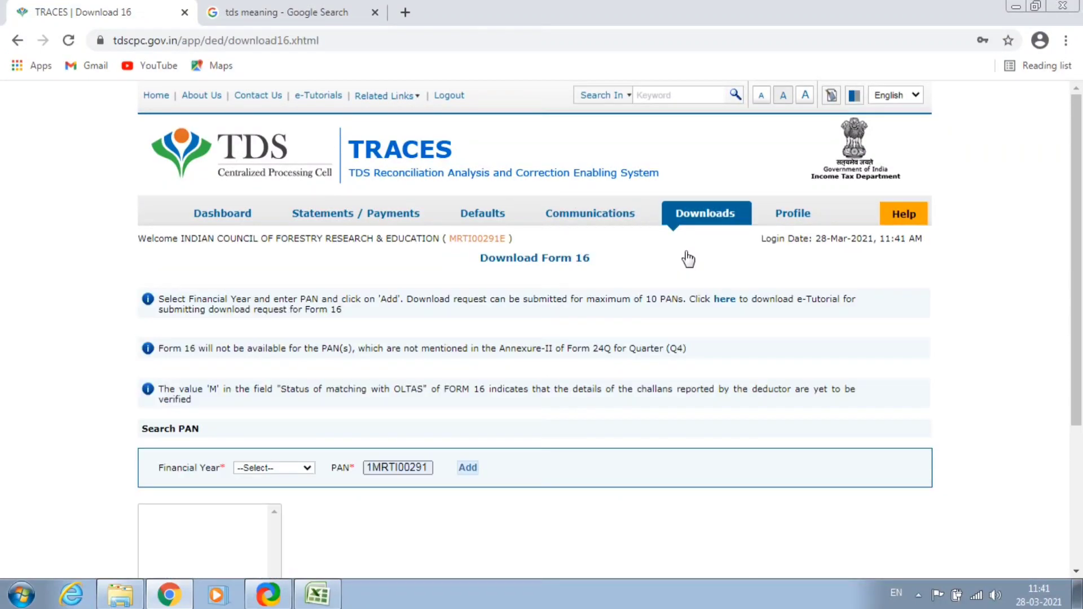
{"action": "scroll", "coordinate": [475, 337], "scroll_direction": "down", "scroll_amount": 1}
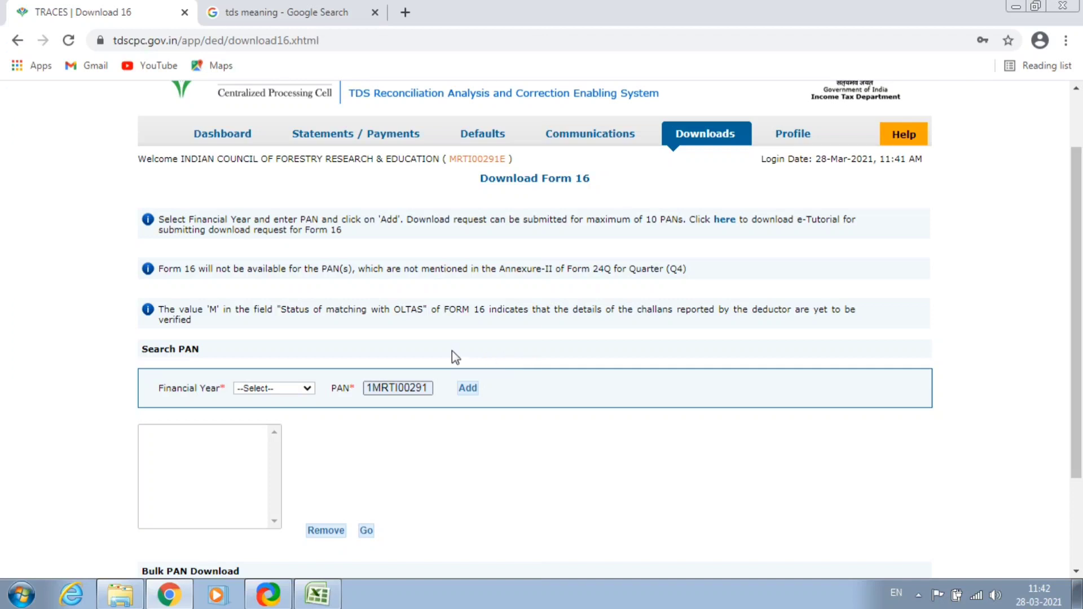
{"action": "scroll", "coordinate": [451, 355], "scroll_direction": "down", "scroll_amount": 2}
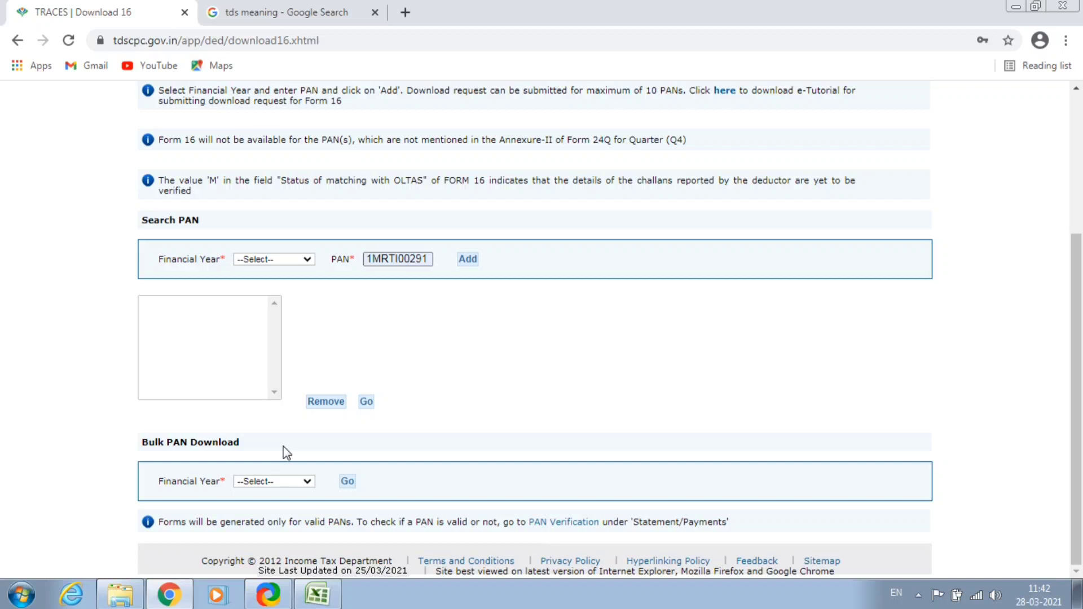
{"action": "scroll", "coordinate": [287, 453], "scroll_direction": "up", "scroll_amount": 3}
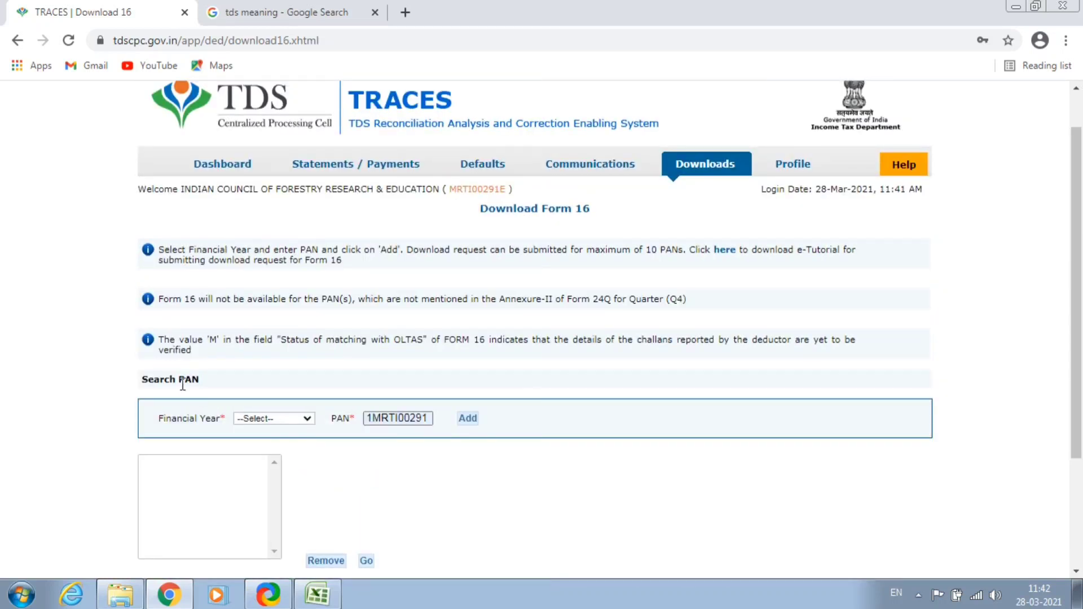
Select financial year 2019-20, clear the PAN box, and switch to the pension spreadsheet.
{"action": "left_click", "coordinate": [272, 421]}
{"action": "left_click", "coordinate": [260, 394]}
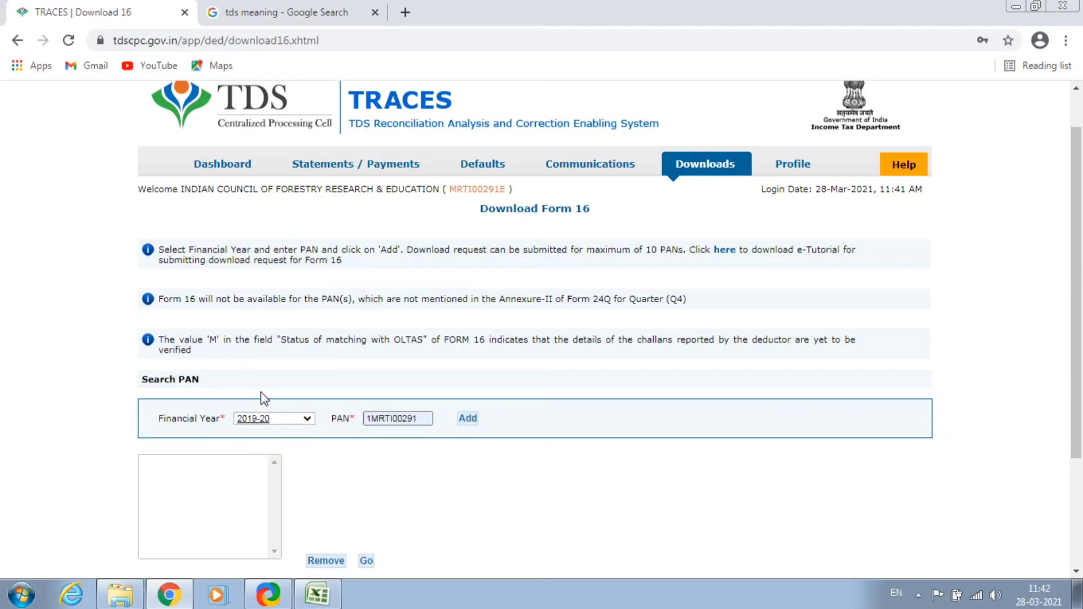
{"action": "double_click", "coordinate": [417, 418]}
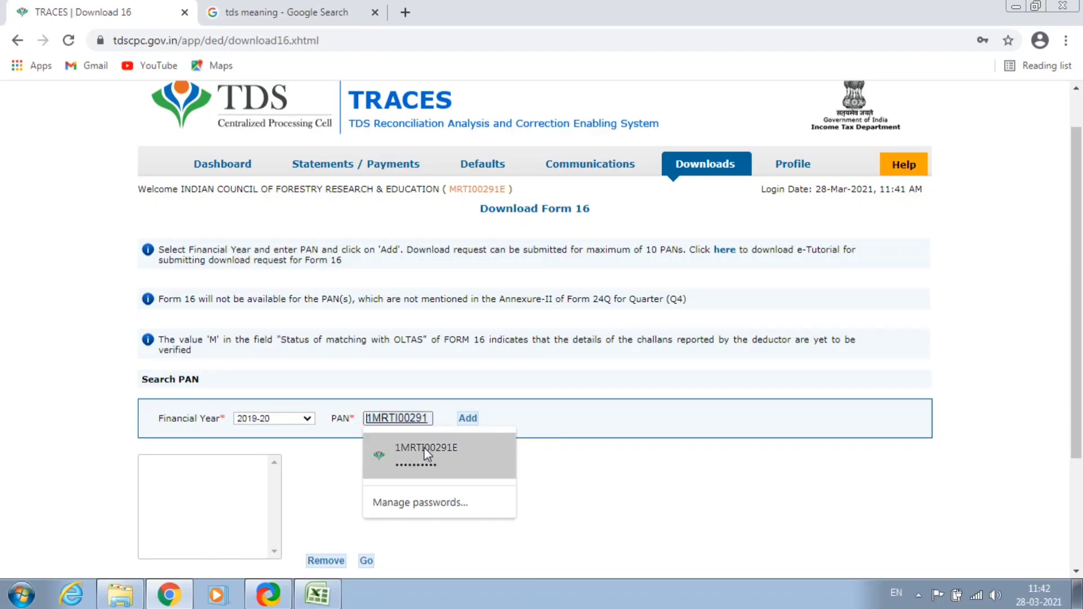
{"action": "key", "text": "alt+Tab"}
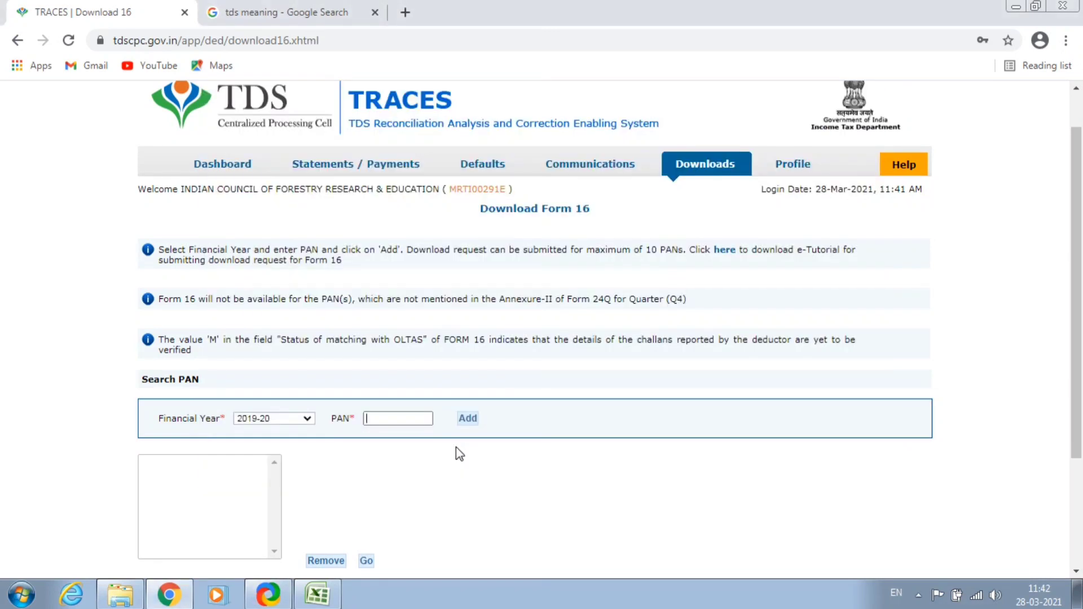
{"action": "key", "text": "alt+Tab"}
{"action": "key", "text": "alt+Tab"}
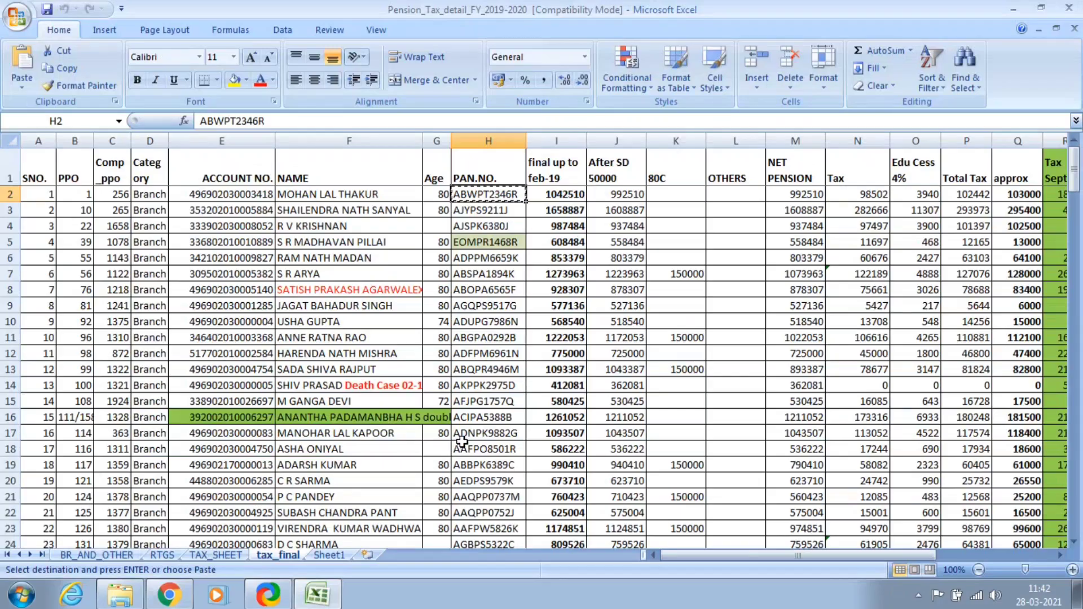
Locate the first pensioner's PAN in row 2 of the pension spreadsheet.
{"action": "key", "text": "Left"}
{"action": "key", "text": "Left"}
{"action": "key", "text": "Left"}
{"action": "key", "text": "Left"}
{"action": "key", "text": "Left"}
{"action": "key", "text": "Left"}
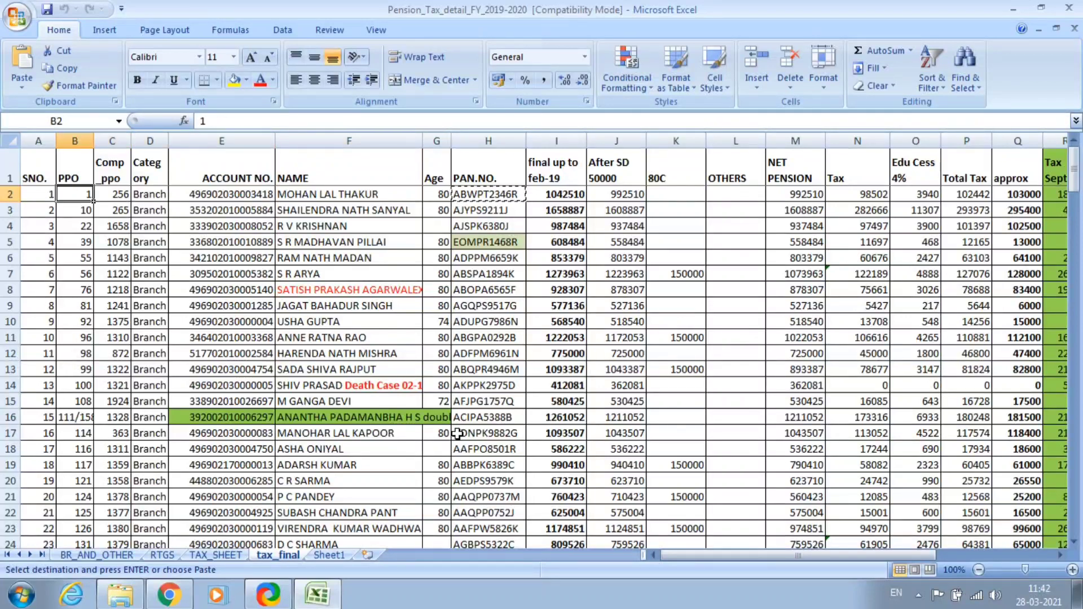
{"action": "key", "text": "shift+Left"}
{"action": "key", "text": "shift+Right"}
{"action": "key", "text": "shift+Right"}
{"action": "key", "text": "shift+Right"}
{"action": "key", "text": "shift+Right"}
{"action": "key", "text": "shift+Right"}
{"action": "key", "text": "shift+Right"}
{"action": "key", "text": "shift+Right"}
{"action": "key", "text": "shift+Right"}
{"action": "key", "text": "shift+Right"}
{"action": "key", "text": "shift+Right"}
{"action": "key", "text": "shift+Right"}
{"action": "key", "text": "shift+Right"}
{"action": "key", "text": "shift+Right"}
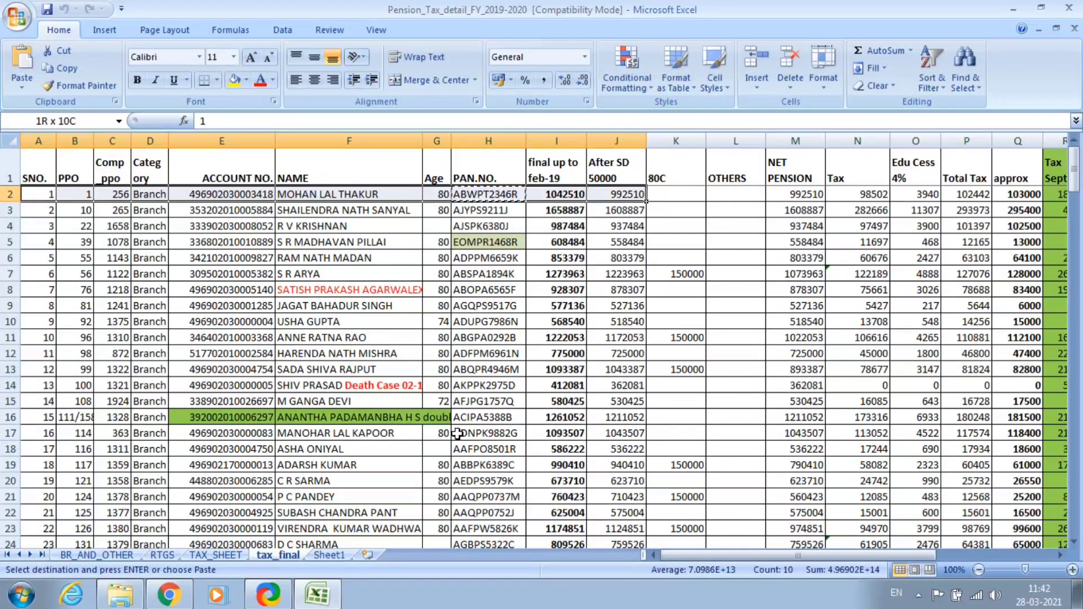
{"action": "key", "text": "shift+Right"}
{"action": "key", "text": "shift+Right"}
{"action": "key", "text": "shift+Right"}
{"action": "key", "text": "shift+Right"}
{"action": "key", "text": "shift+Right"}
{"action": "key", "text": "shift+Right"}
{"action": "key", "text": "shift+Right"}
{"action": "key", "text": "shift+Right"}
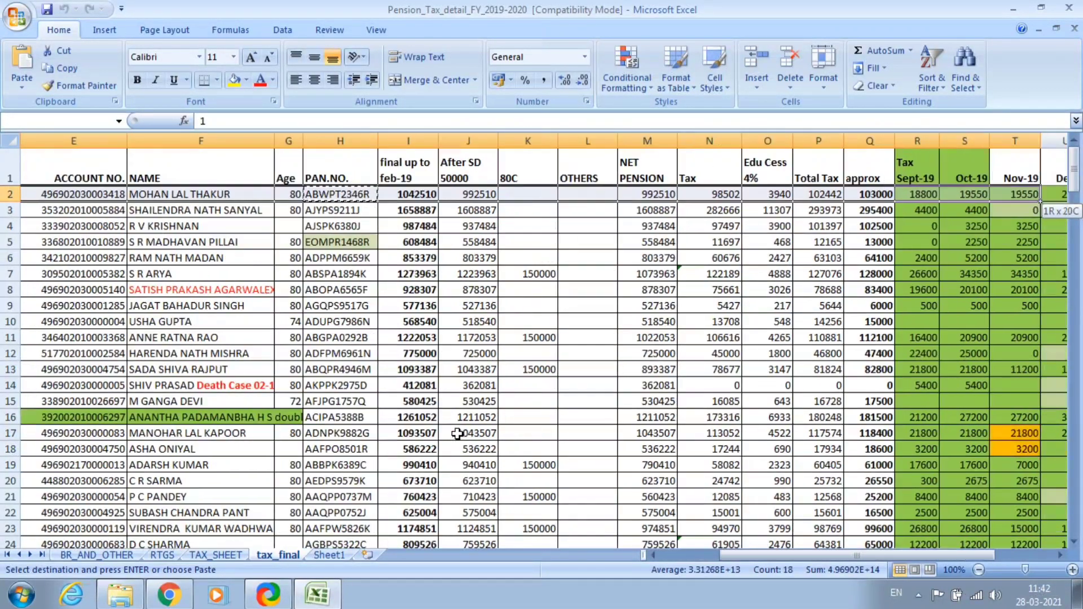
{"action": "key", "text": "shift+Right"}
{"action": "key", "text": "shift+Right"}
{"action": "key", "text": "shift+Right"}
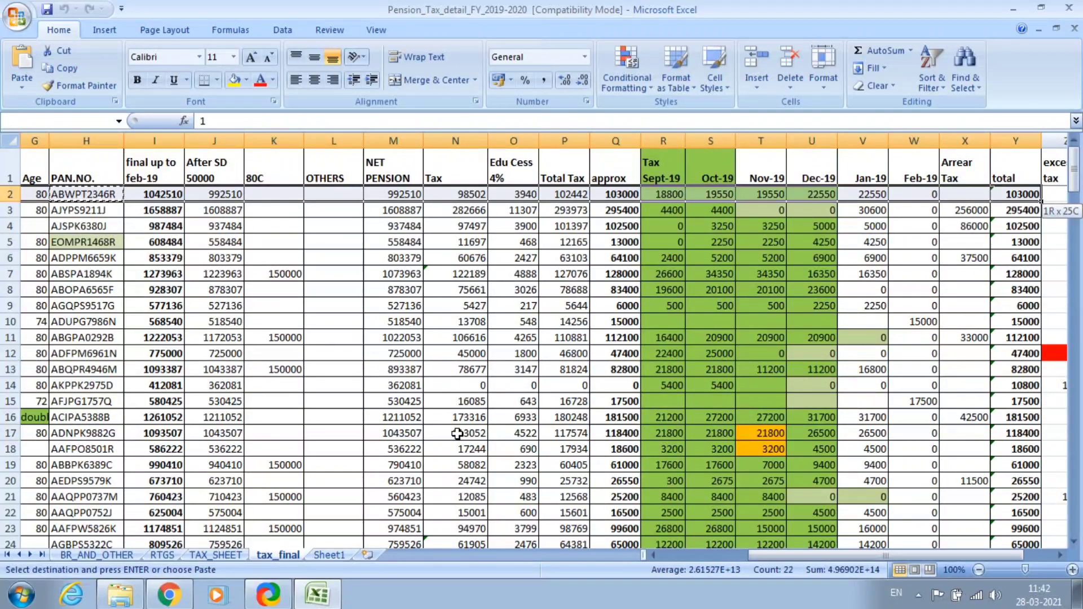
{"action": "key", "text": "shift+Left"}
{"action": "key", "text": "shift+Right"}
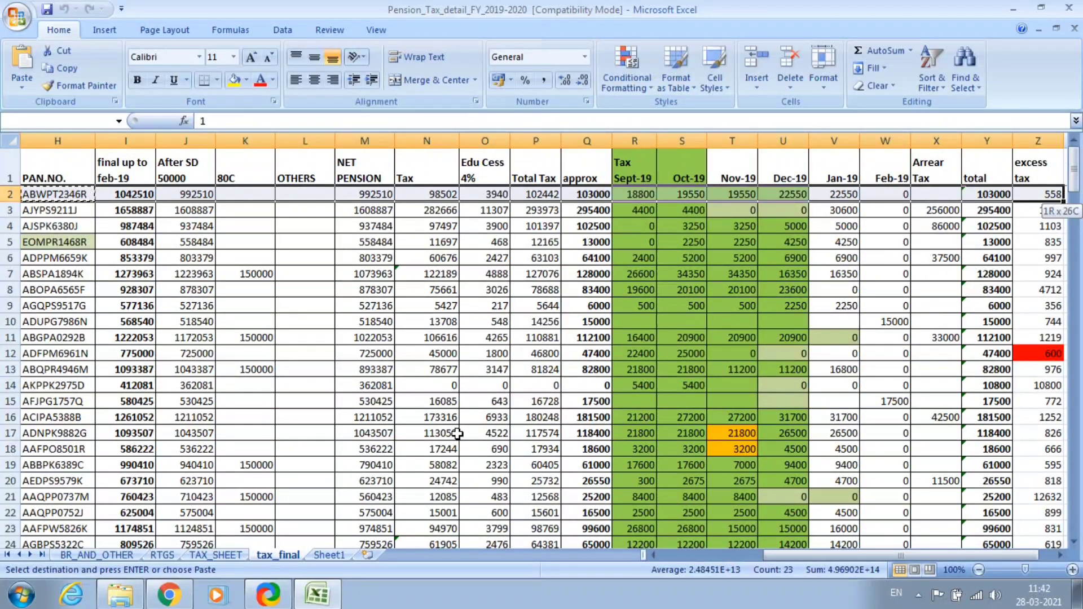
{"action": "key", "text": "shift+Left"}
{"action": "key", "text": "shift+Right"}
{"action": "key", "text": "shift+Left"}
{"action": "key", "text": "shift+Left"}
{"action": "key", "text": "shift+Left"}
{"action": "key", "text": "shift+Left"}
{"action": "key", "text": "shift+Left"}
{"action": "key", "text": "shift+Left"}
{"action": "key", "text": "shift+Left"}
{"action": "key", "text": "shift+Left"}
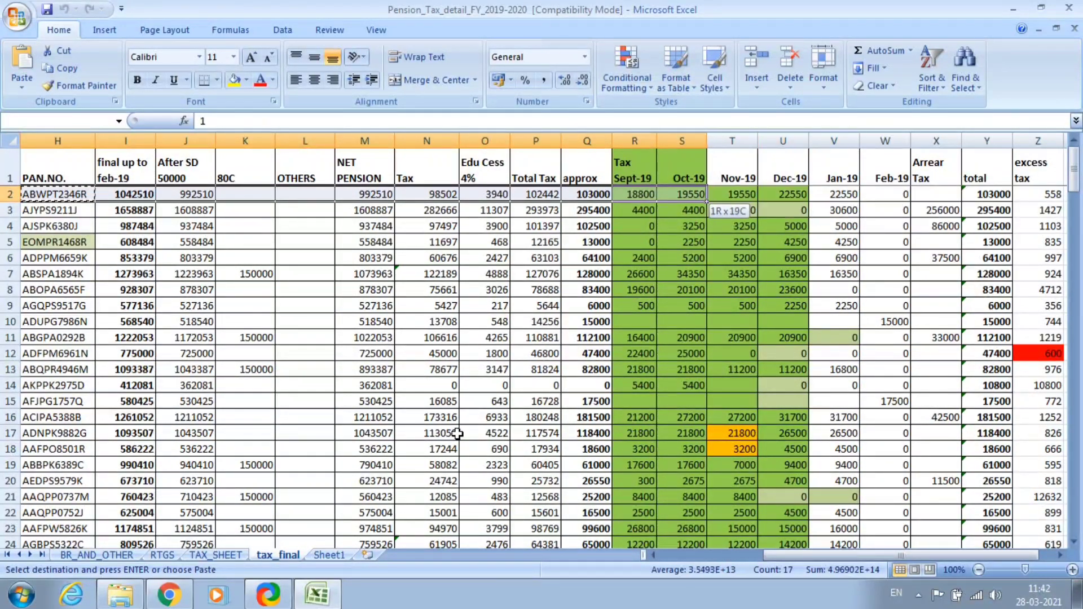
{"action": "key", "text": "shift+Right"}
{"action": "key", "text": "shift+Right"}
{"action": "key", "text": "shift+Right"}
{"action": "key", "text": "Home"}
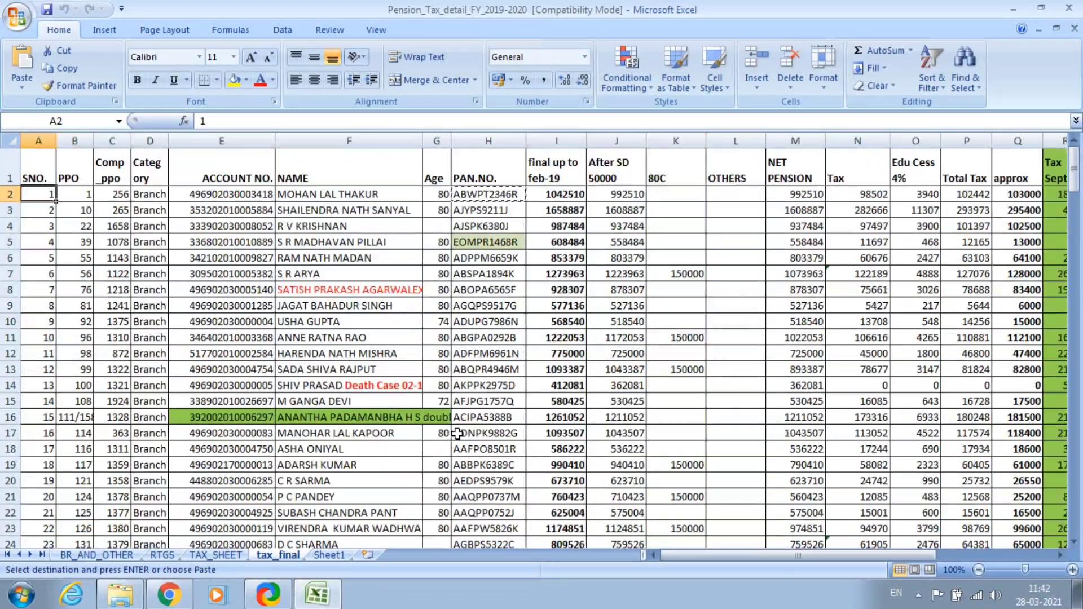
{"action": "key", "text": "shift+Right"}
{"action": "key", "text": "shift+Right"}
{"action": "key", "text": "shift+Right"}
{"action": "key", "text": "shift+Right"}
{"action": "key", "text": "shift+Right"}
{"action": "key", "text": "shift+Right"}
{"action": "key", "text": "shift+Right"}
{"action": "key", "text": "Home"}
{"action": "key", "text": "Right"}
{"action": "key", "text": "Right"}
{"action": "key", "text": "Right"}
{"action": "key", "text": "Right"}
{"action": "key", "text": "Right"}
{"action": "key", "text": "Right"}
{"action": "key", "text": "Right"}
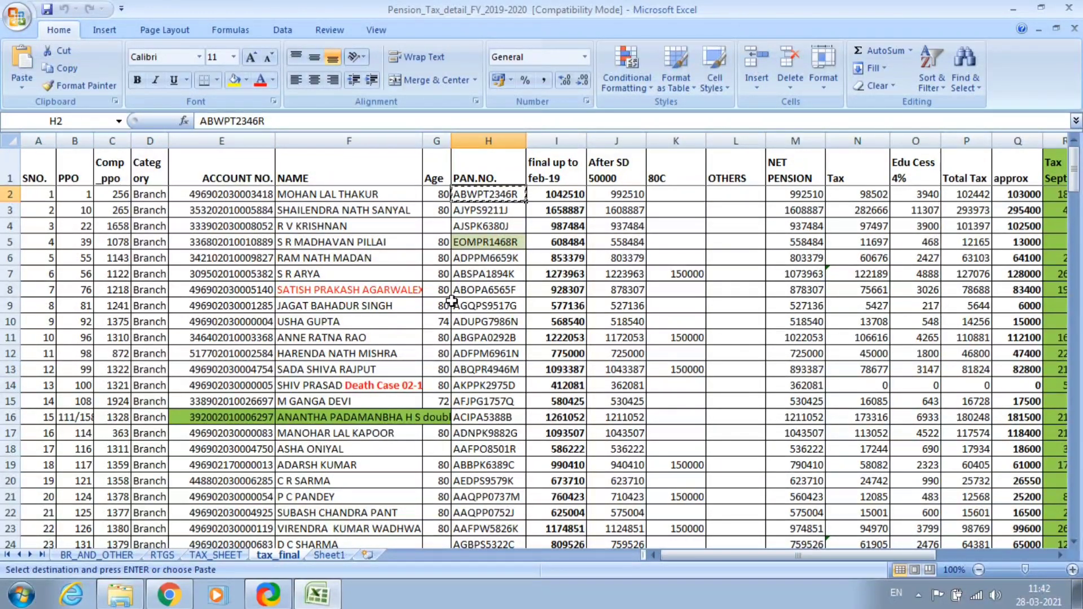
Back in TRACES, request Form 16 for the copied PAN.
{"action": "key", "text": "alt+Tab"}
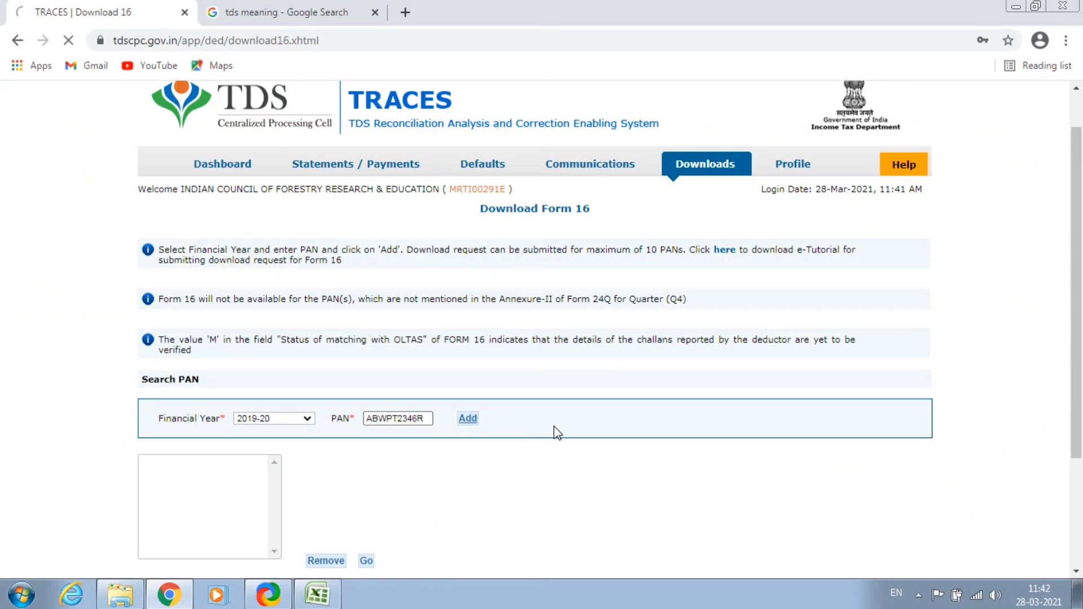
{"action": "scroll", "coordinate": [442, 454], "scroll_direction": "down", "scroll_amount": 2}
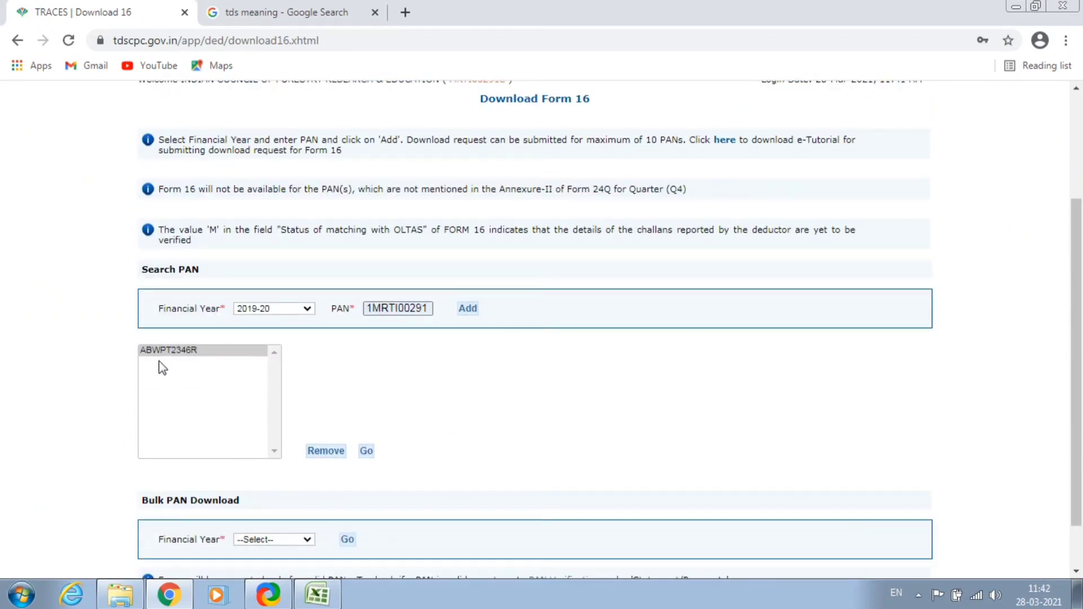
{"action": "left_click", "coordinate": [366, 451]}
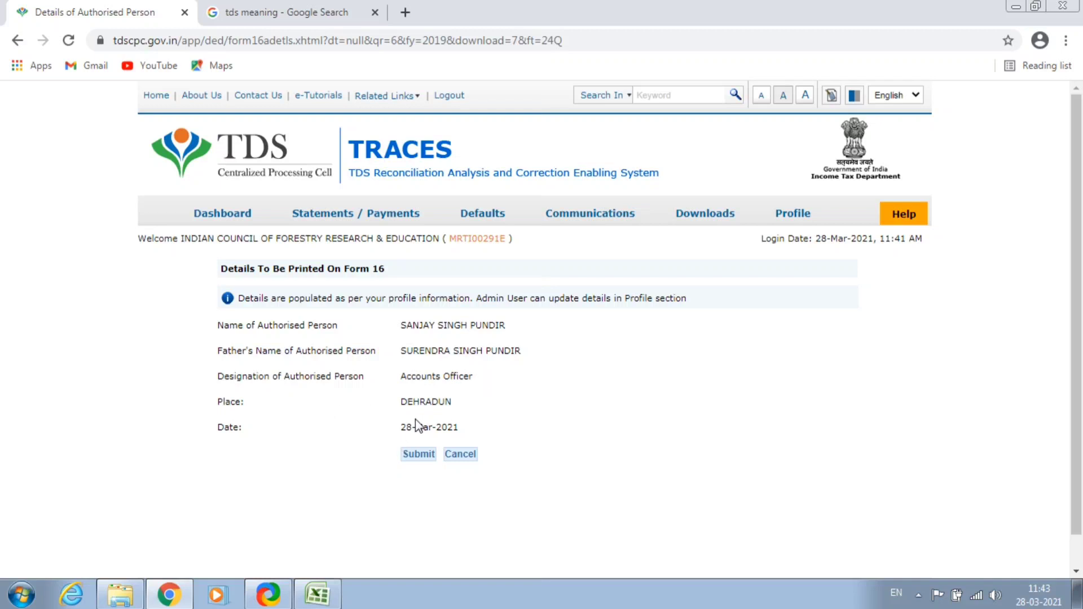
Confirm the authorised person's details, then proceed with Normal KYC validation without digital signature.
{"action": "left_click", "coordinate": [419, 457]}
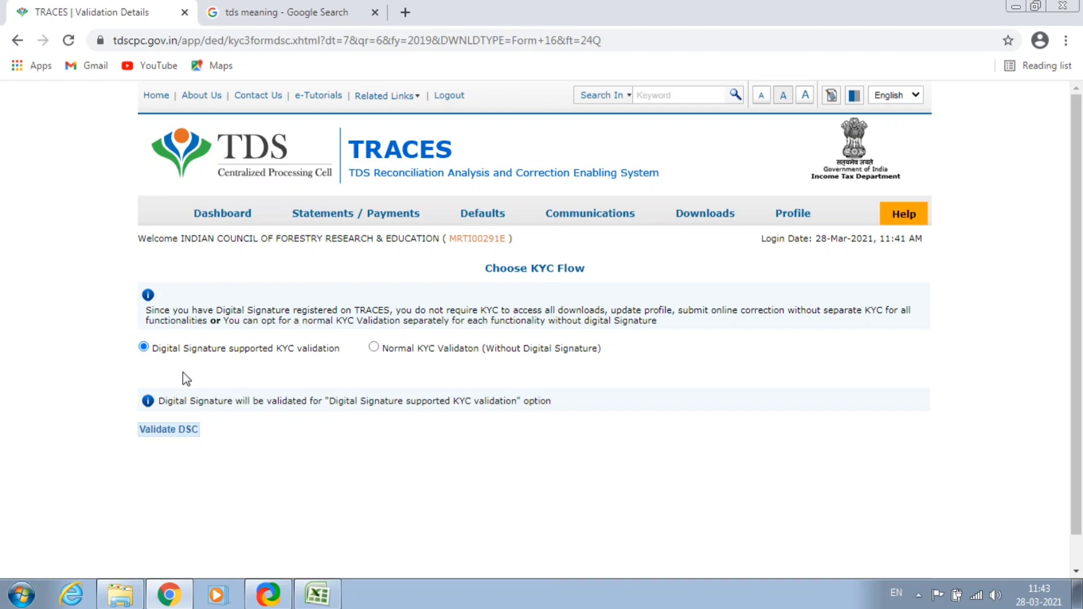
{"action": "left_click", "coordinate": [375, 347]}
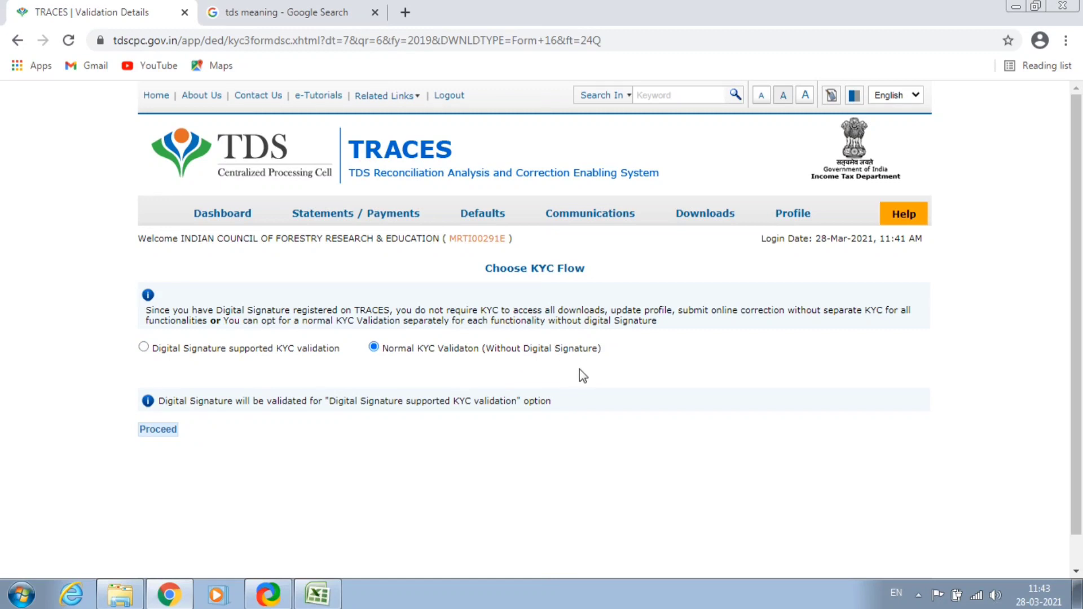
{"action": "left_click", "coordinate": [159, 430]}
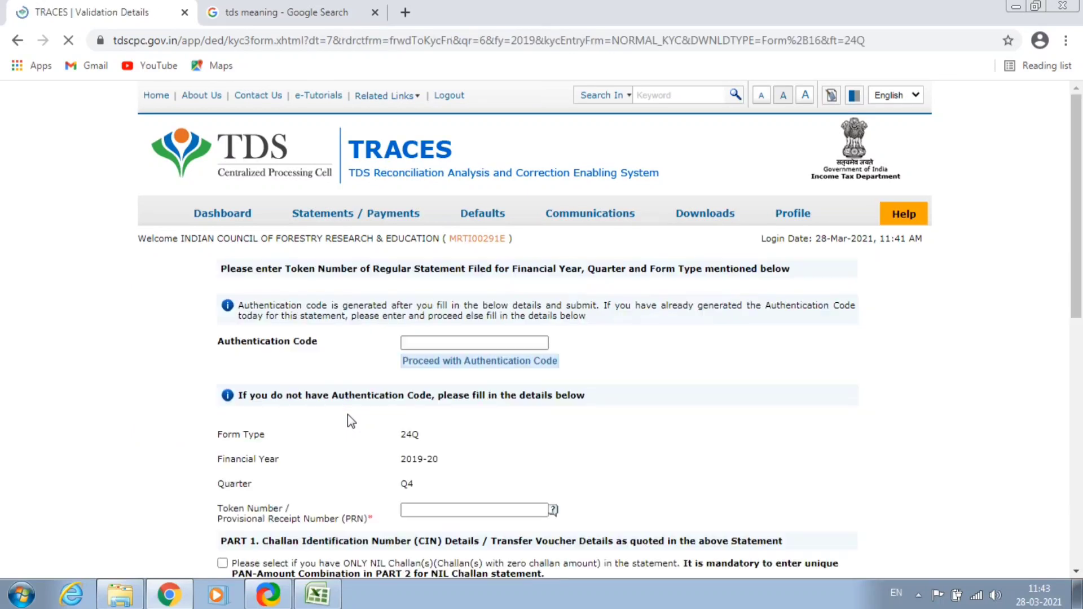
Fill in the statement's token number on the KYC validation form.
{"action": "scroll", "coordinate": [266, 409], "scroll_direction": "down", "scroll_amount": 1}
{"action": "scroll", "coordinate": [266, 414], "scroll_direction": "down", "scroll_amount": 1}
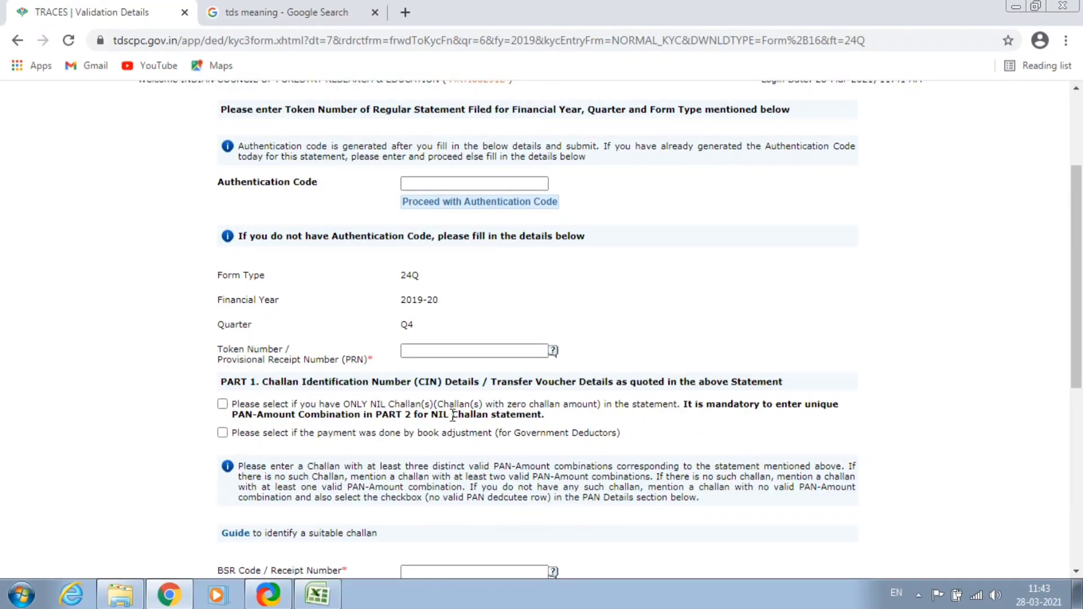
{"action": "scroll", "coordinate": [391, 436], "scroll_direction": "down", "scroll_amount": 1}
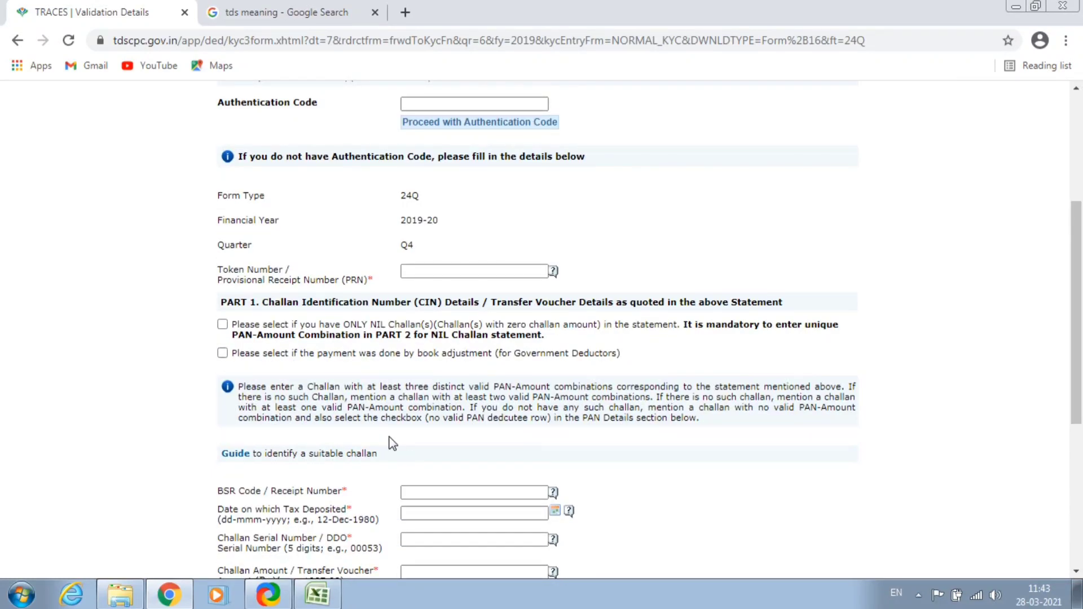
{"action": "scroll", "coordinate": [392, 442], "scroll_direction": "down", "scroll_amount": 1}
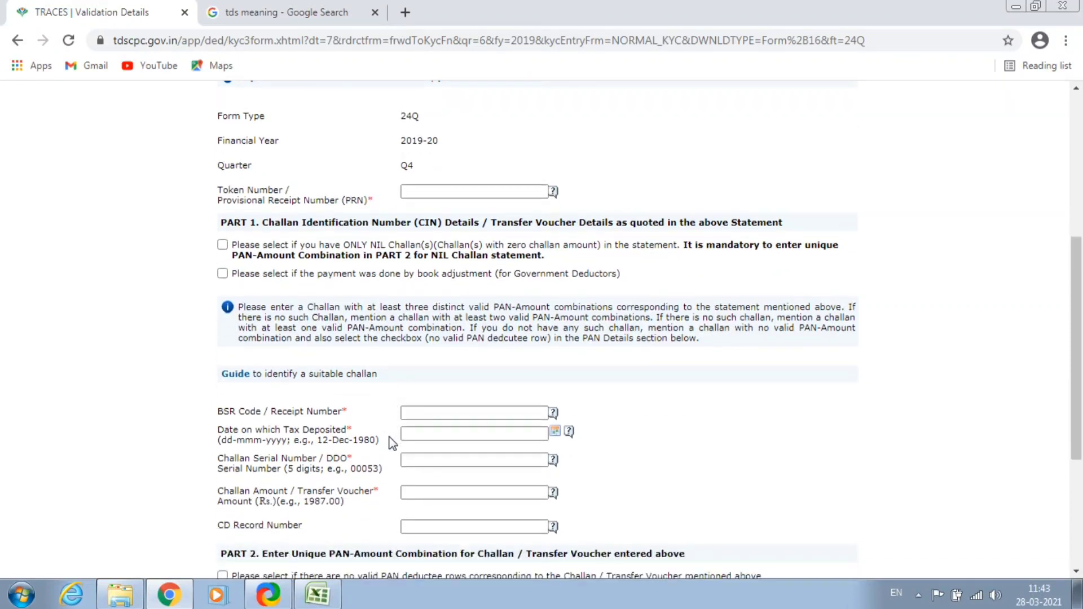
{"action": "scroll", "coordinate": [399, 368], "scroll_direction": "up", "scroll_amount": 1}
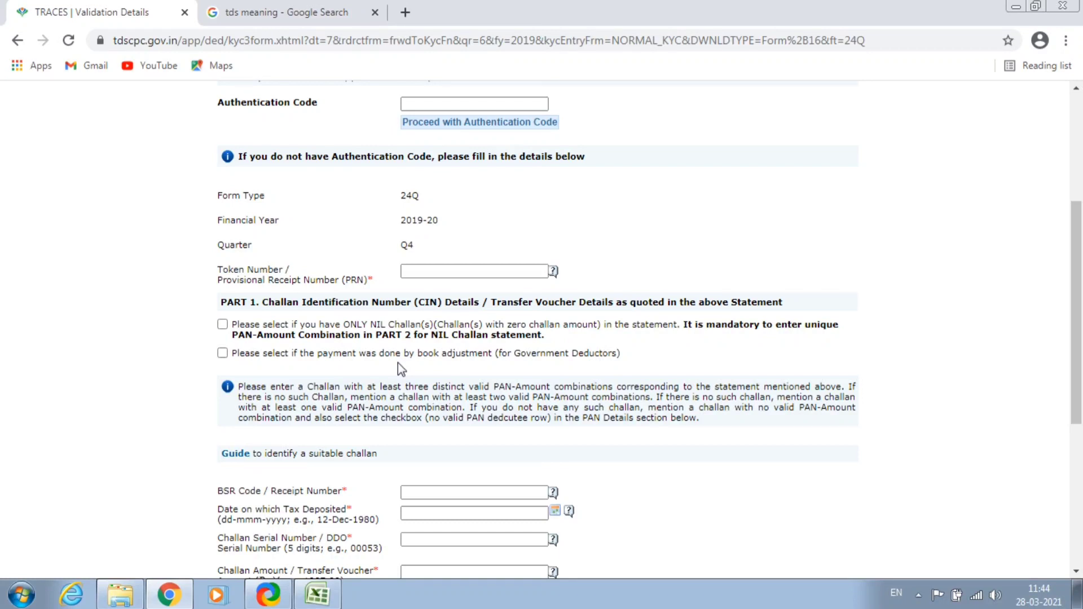
{"action": "scroll", "coordinate": [400, 369], "scroll_direction": "up", "scroll_amount": 1}
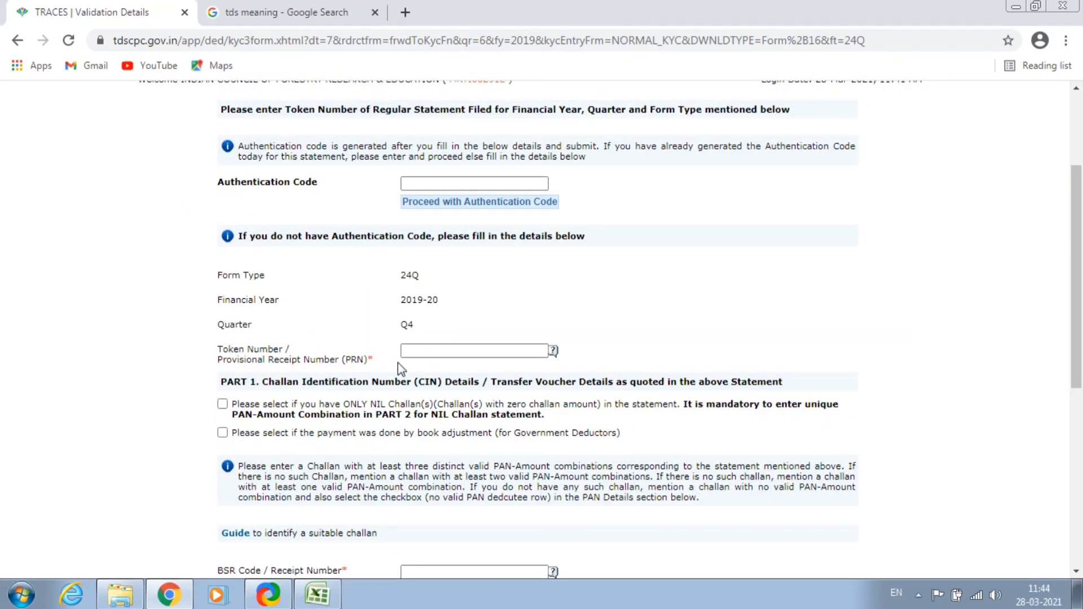
{"action": "scroll", "coordinate": [398, 363], "scroll_direction": "down", "scroll_amount": 1}
{"action": "left_click", "coordinate": [425, 271]}
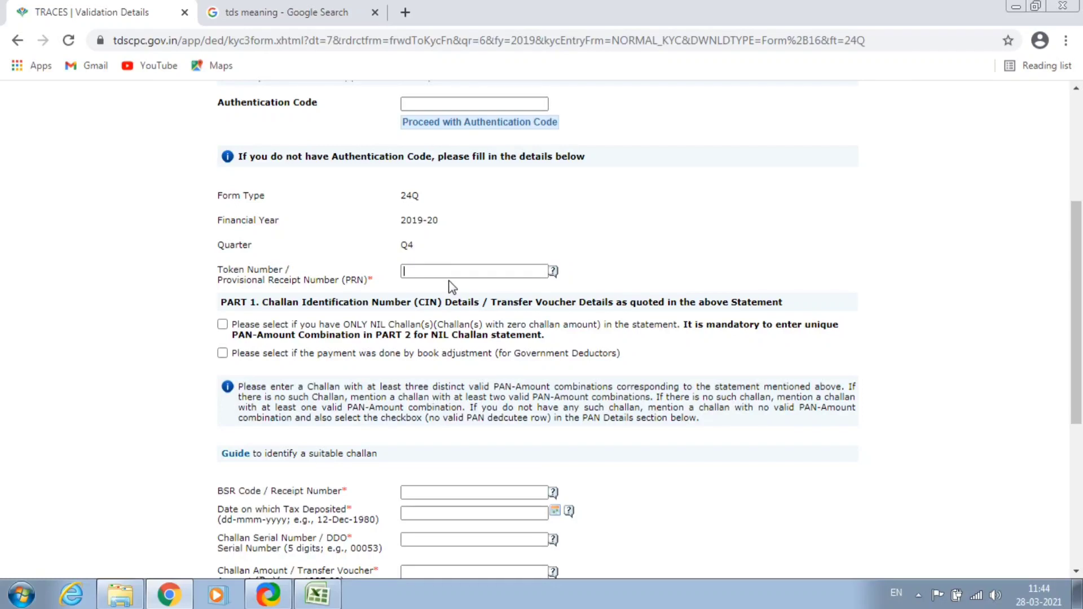
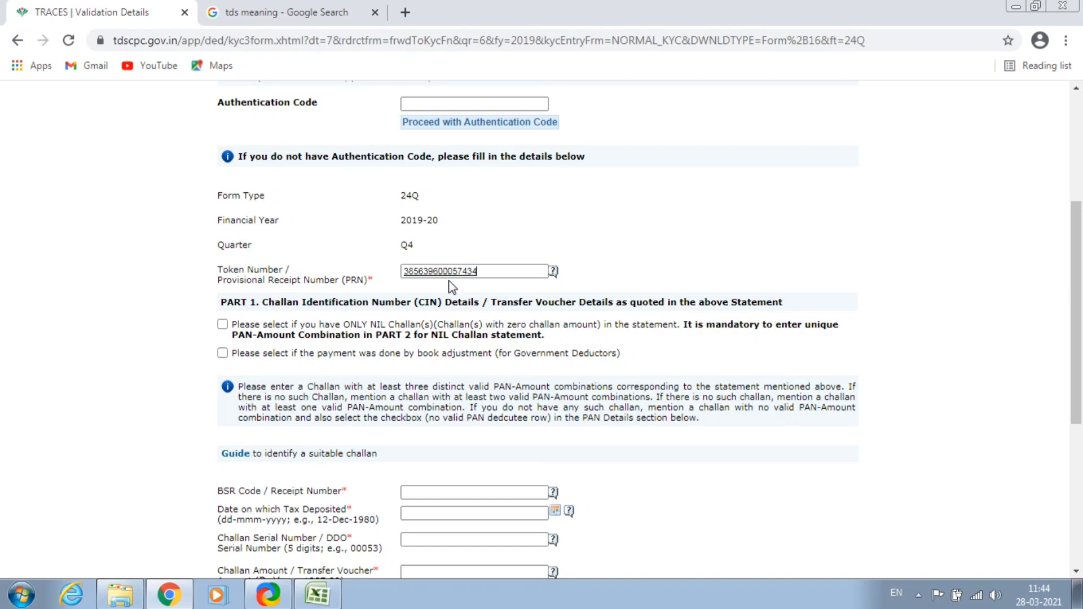
{"action": "scroll", "coordinate": [451, 288], "scroll_direction": "down", "scroll_amount": 3}
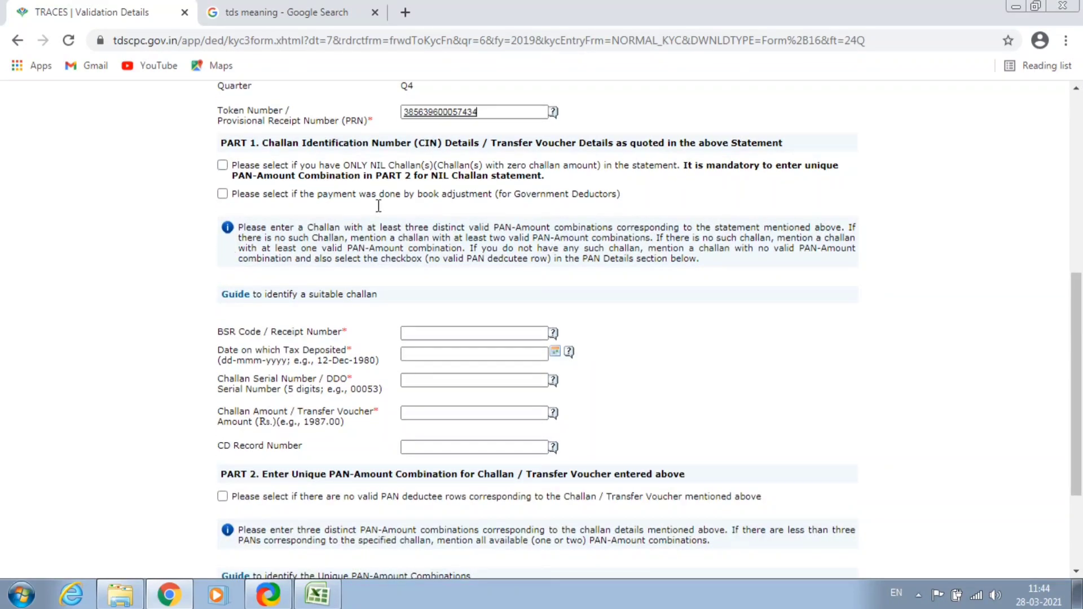
{"action": "mouse_move", "coordinate": [567, 360]}
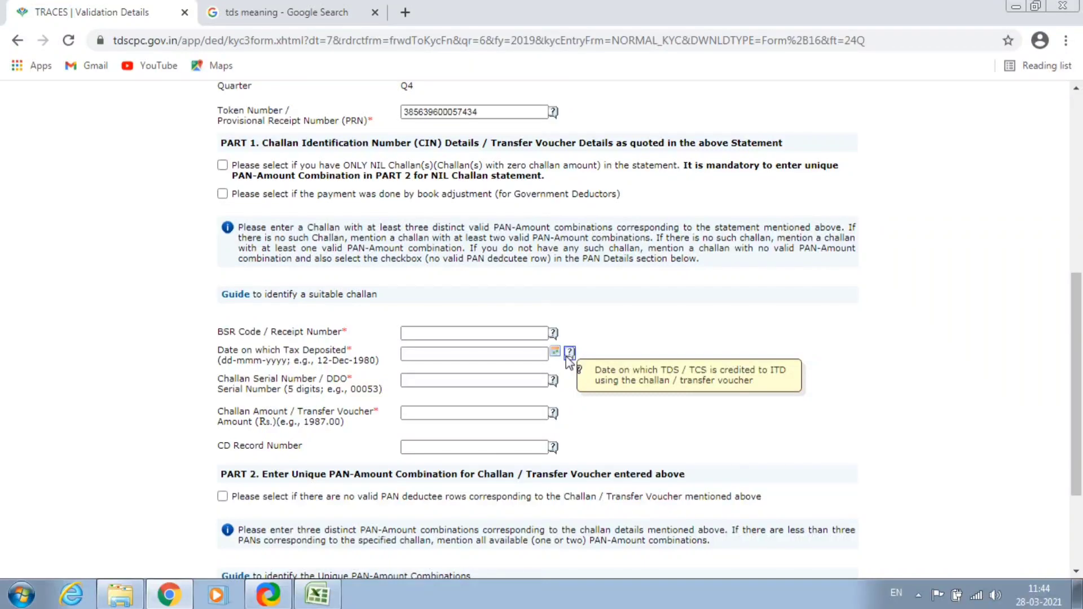
{"action": "type", "text": "0291969"}
{"action": "left_click", "coordinate": [441, 352]}
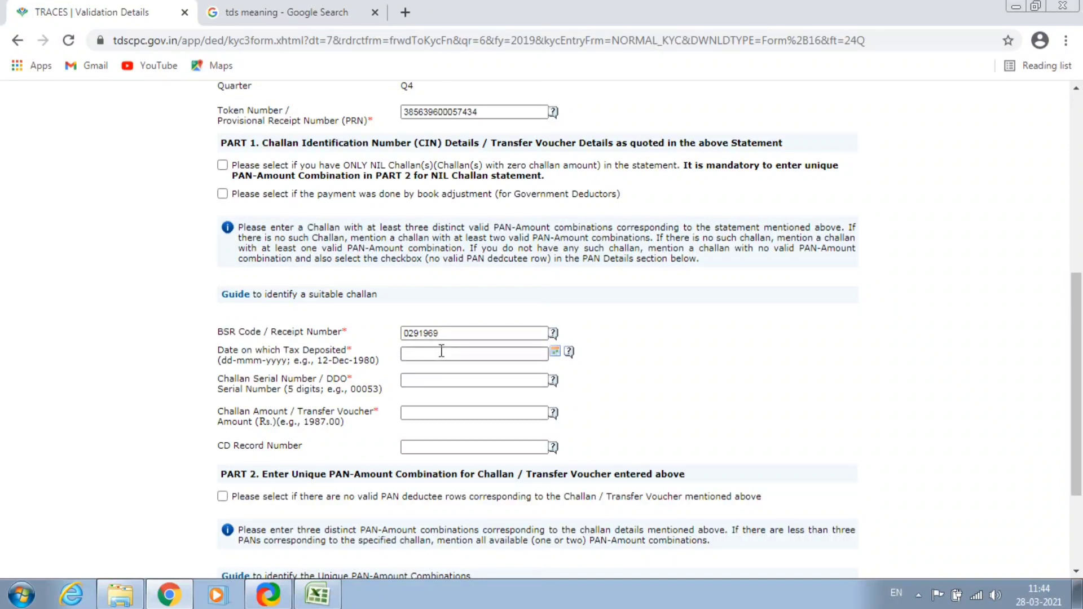
{"action": "type", "text": "05-"}
{"action": "key", "text": "Caps_Lock"}
{"action": "type", "text": "F"}
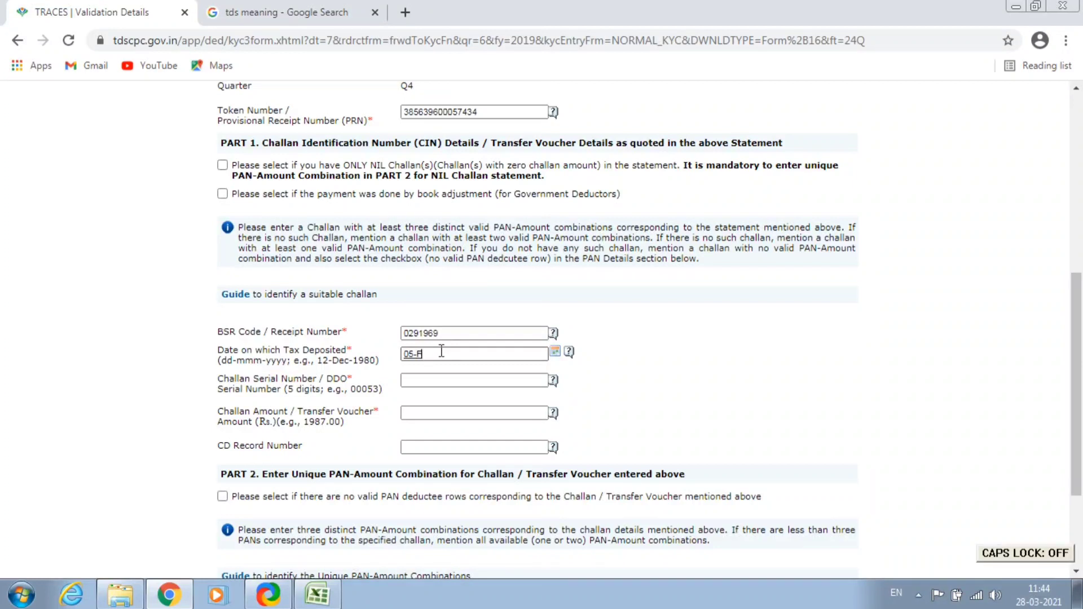
{"action": "type", "text": "eb-"}
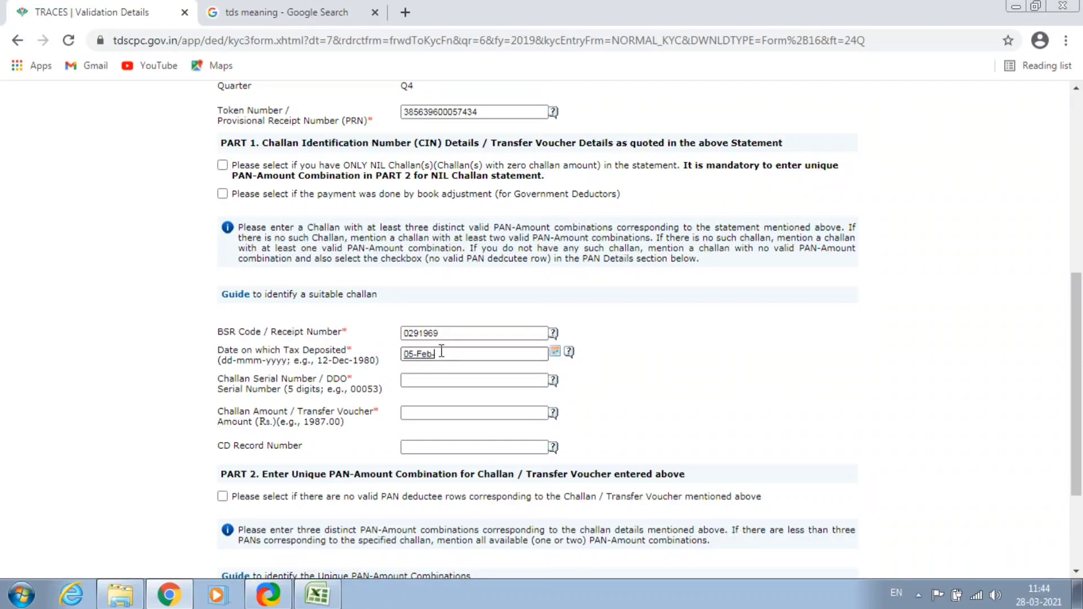
{"action": "type", "text": "2020"}
{"action": "left_click", "coordinate": [417, 379]}
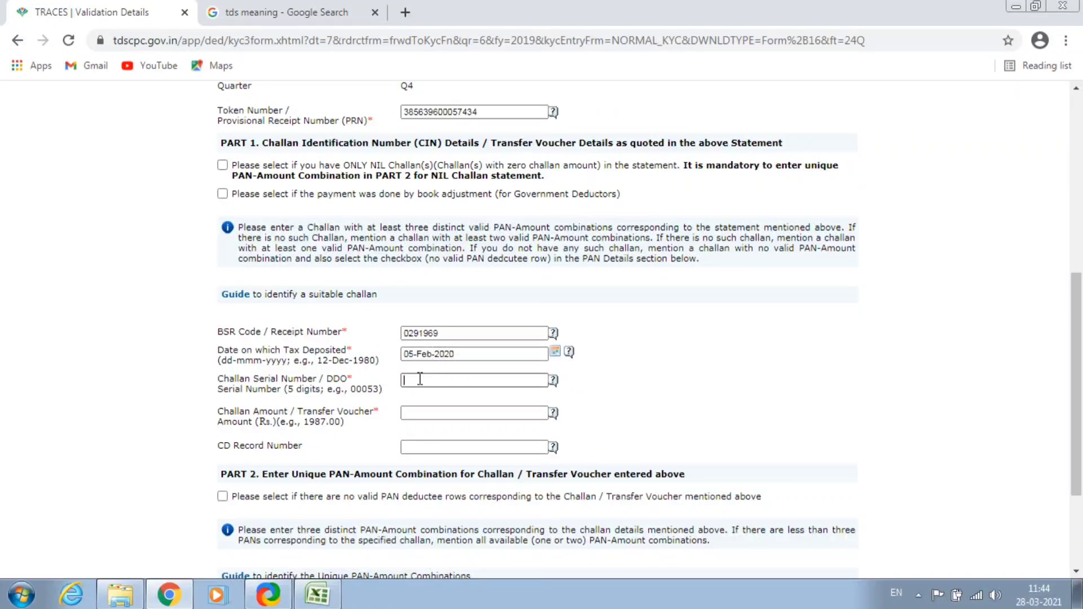
{"action": "type", "text": "00016"}
{"action": "left_click", "coordinate": [436, 412]}
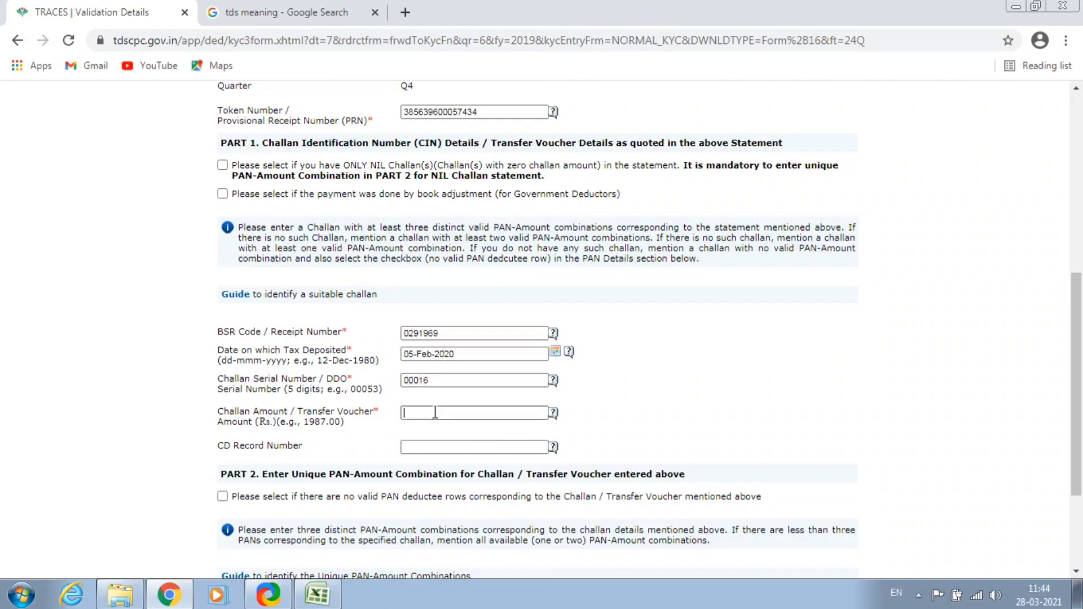
{"action": "type", "text": "1617597"}
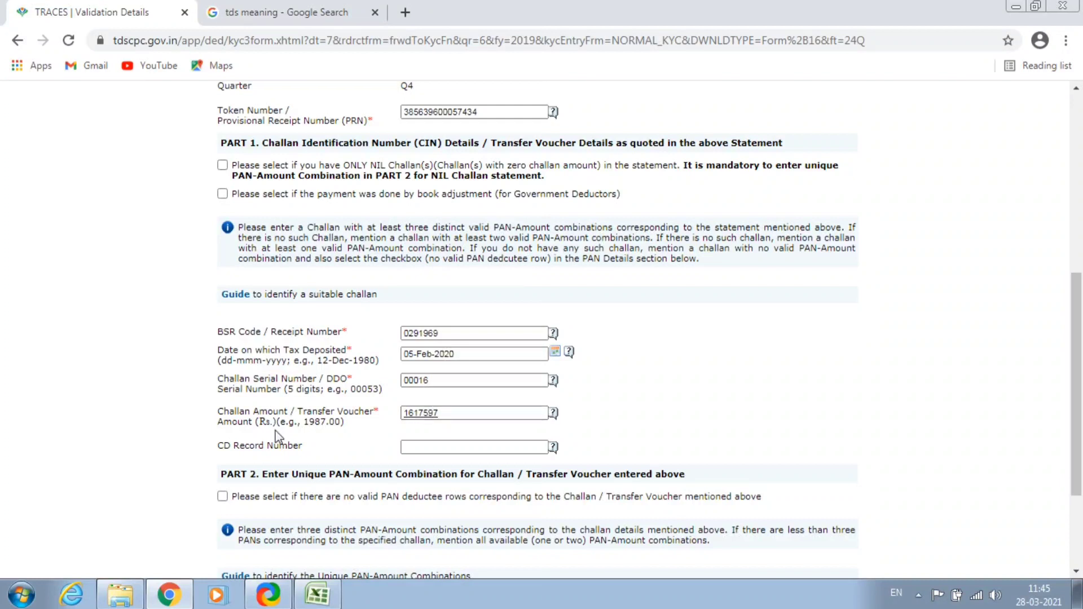
Enter the first two deductee PANs with amounts 66000 and 157710.
{"action": "scroll", "coordinate": [172, 423], "scroll_direction": "down", "scroll_amount": 3}
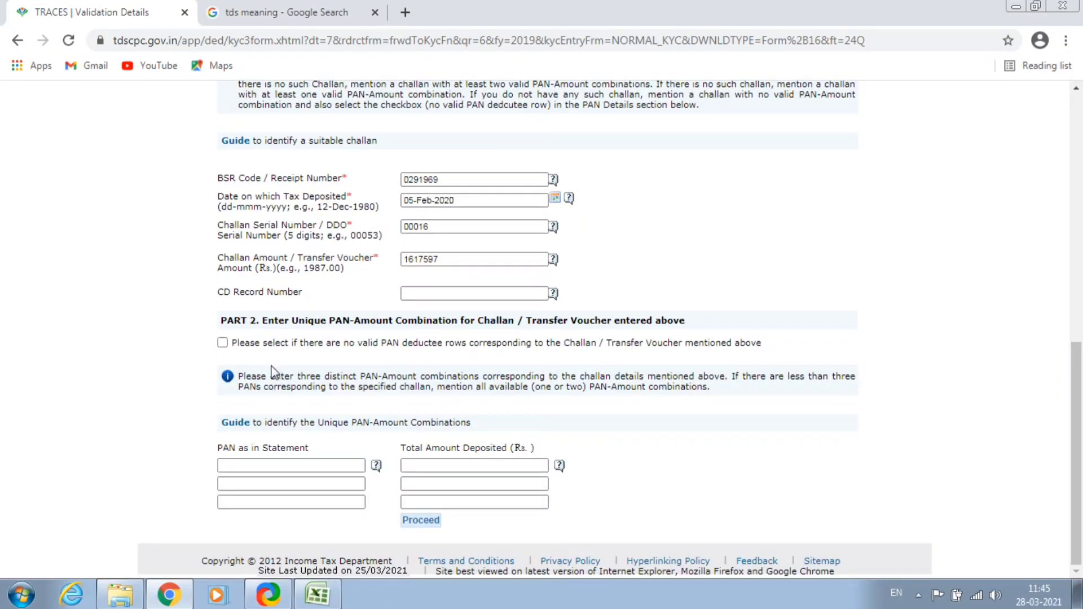
{"action": "left_click", "coordinate": [265, 465]}
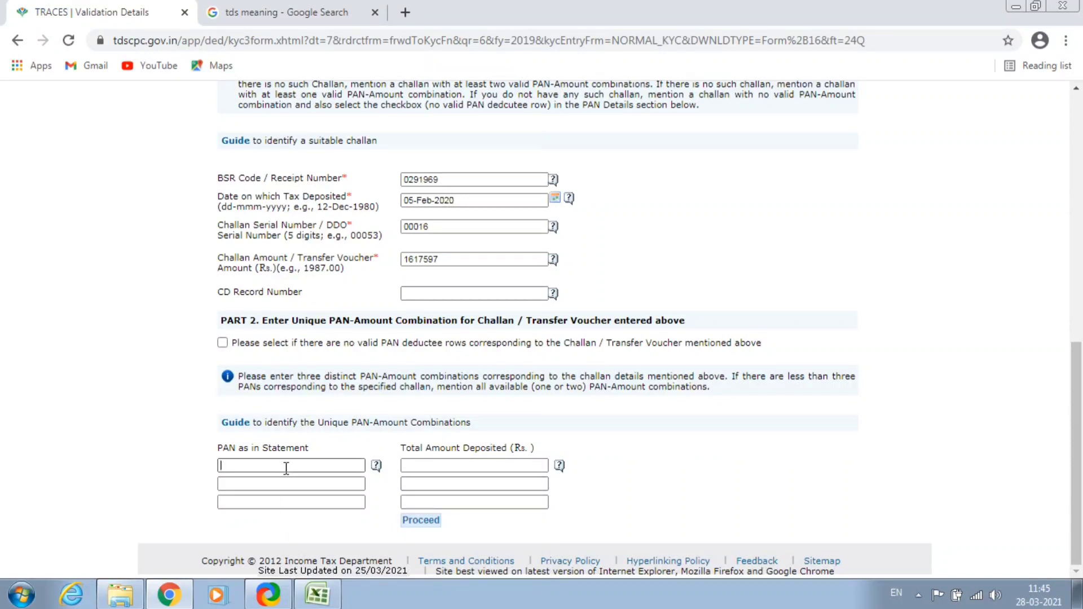
{"action": "key", "text": "Caps_Lock"}
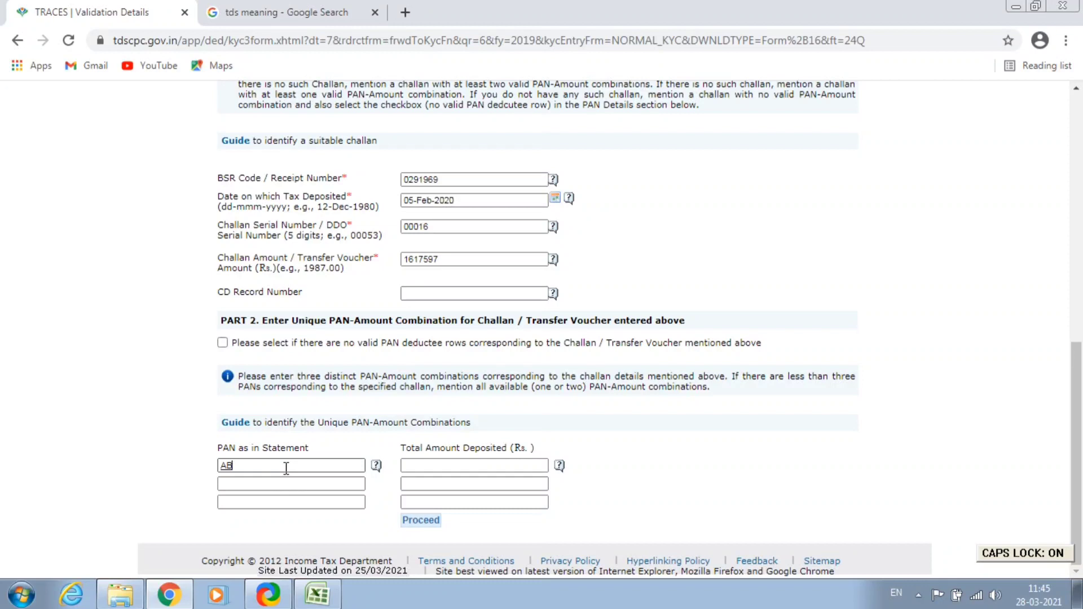
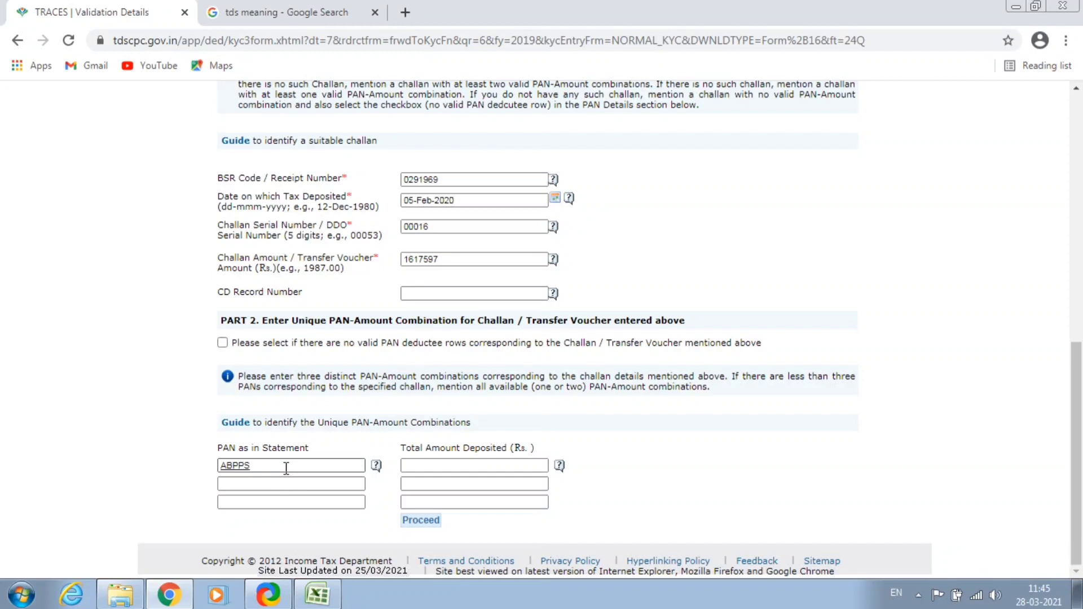
{"action": "key", "text": "Tab"}
{"action": "type", "text": "66000"}
{"action": "key", "text": "Tab"}
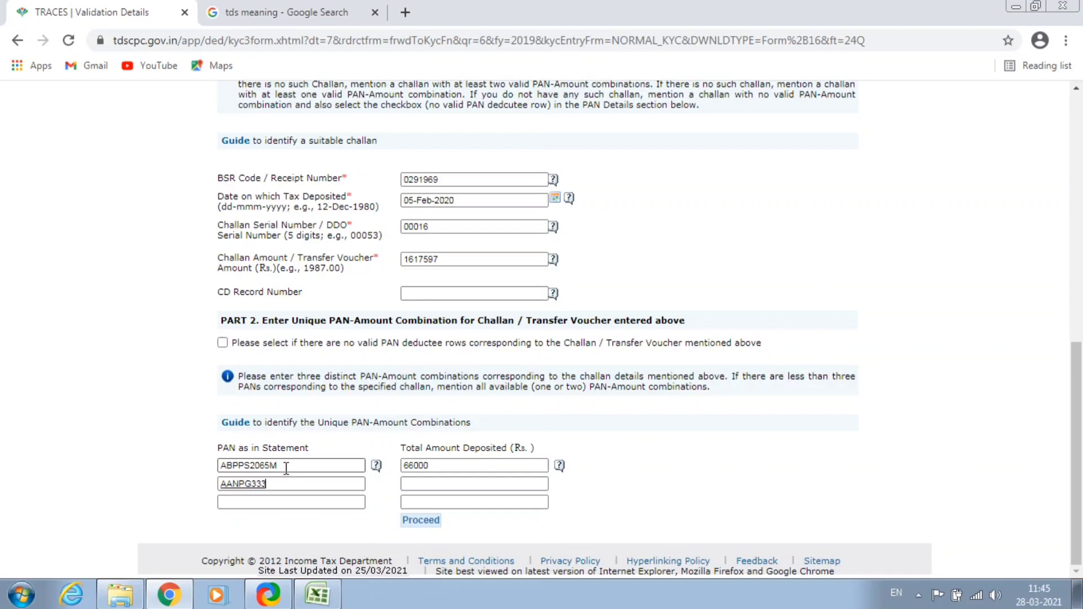
{"action": "key", "text": "Tab"}
{"action": "type", "text": "157710"}
Add the third deductee PAN with amount 28450 and submit for validation.
{"action": "key", "text": "Tab"}
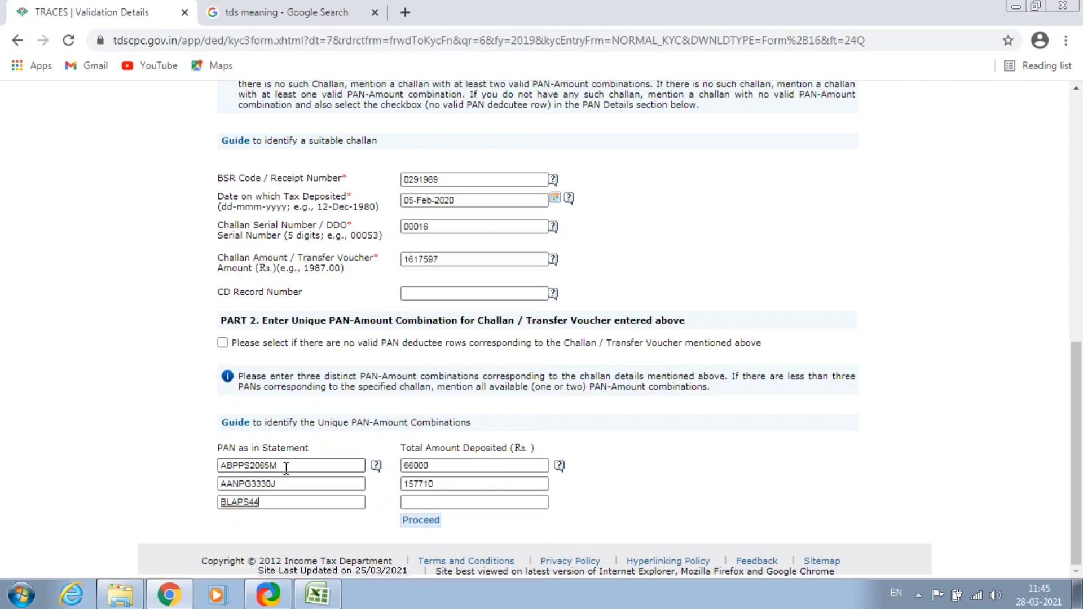
{"action": "key", "text": "Tab"}
{"action": "type", "text": "3"}
{"action": "key", "text": "BackSpace"}
{"action": "type", "text": "28450"}
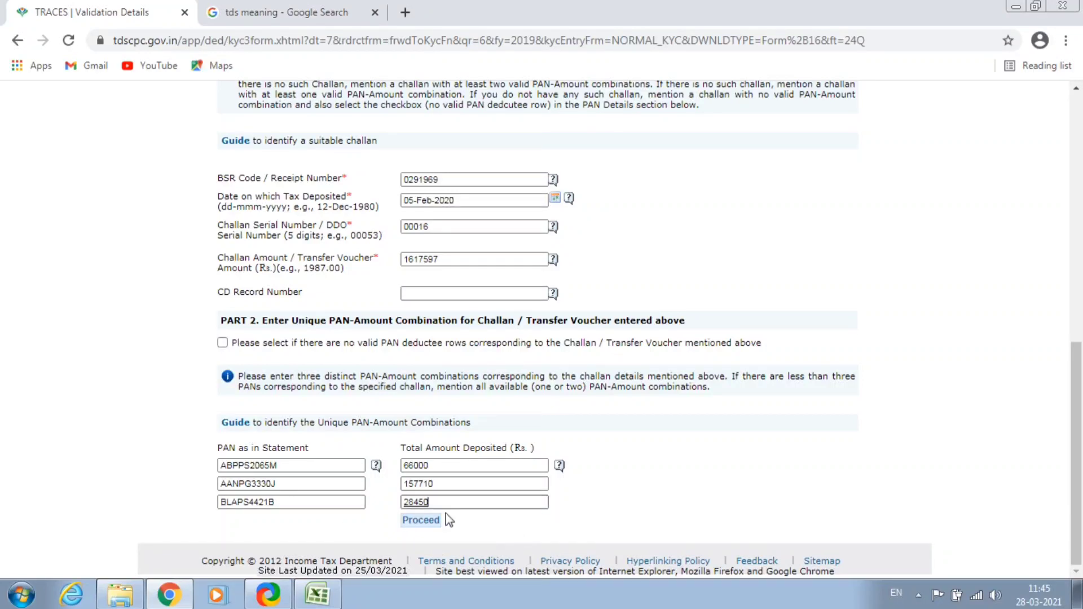
{"action": "left_click", "coordinate": [420, 520]}
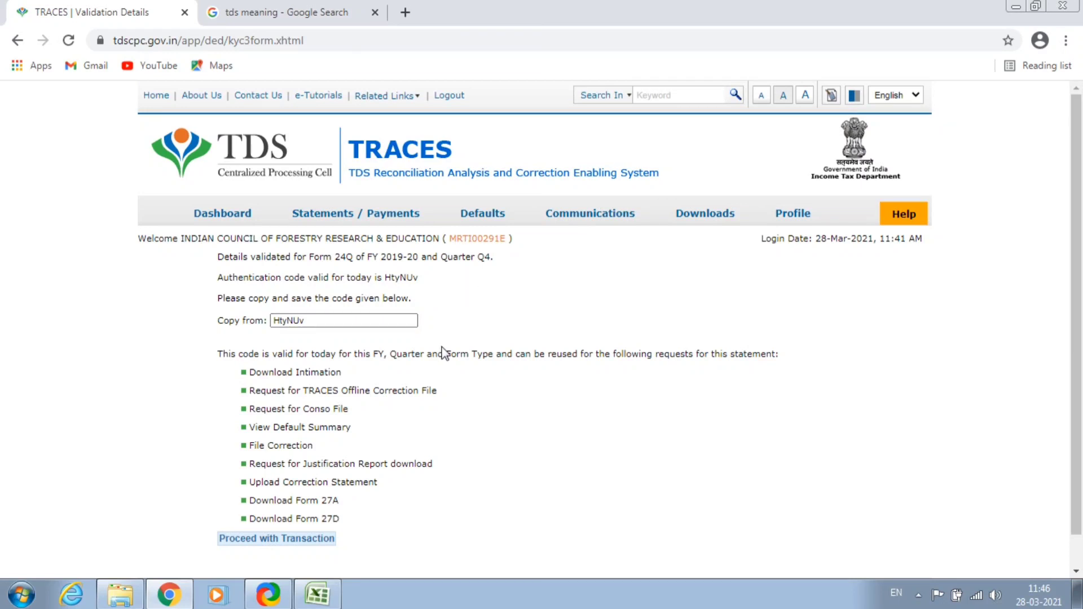
Proceed with the transaction to submit the Form 16 Part A and Part B request.
{"action": "scroll", "coordinate": [421, 416], "scroll_direction": "down", "scroll_amount": 1}
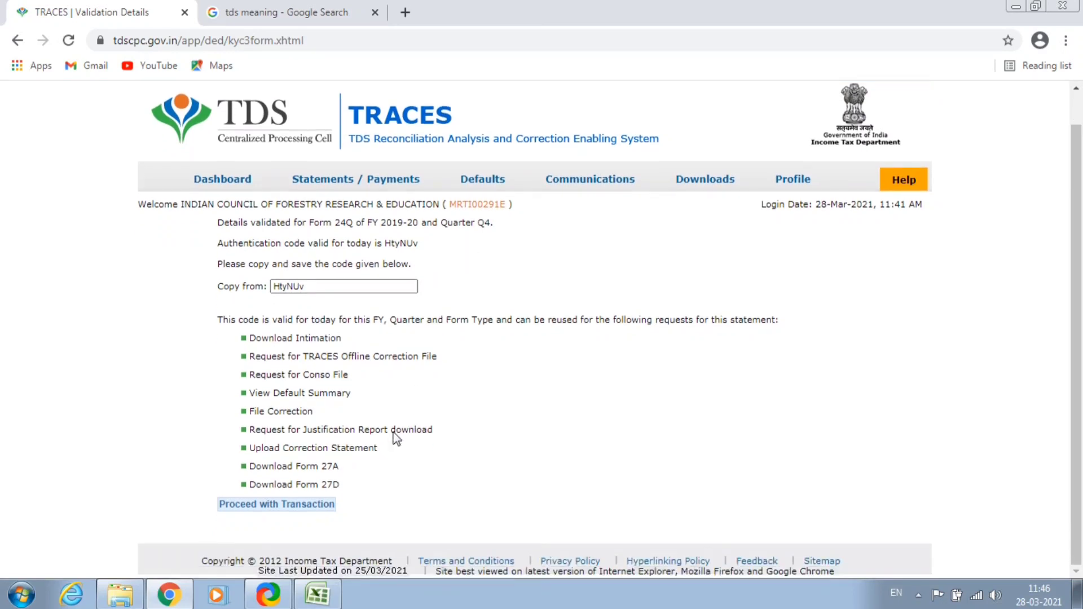
{"action": "left_click", "coordinate": [265, 505]}
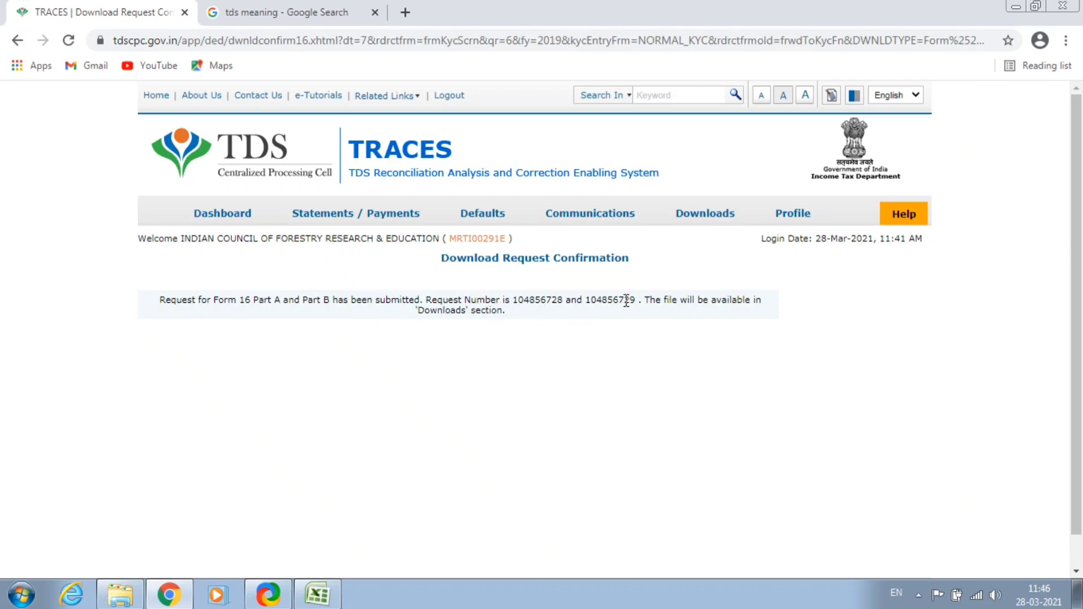
{"action": "mouse_move", "coordinate": [709, 217]}
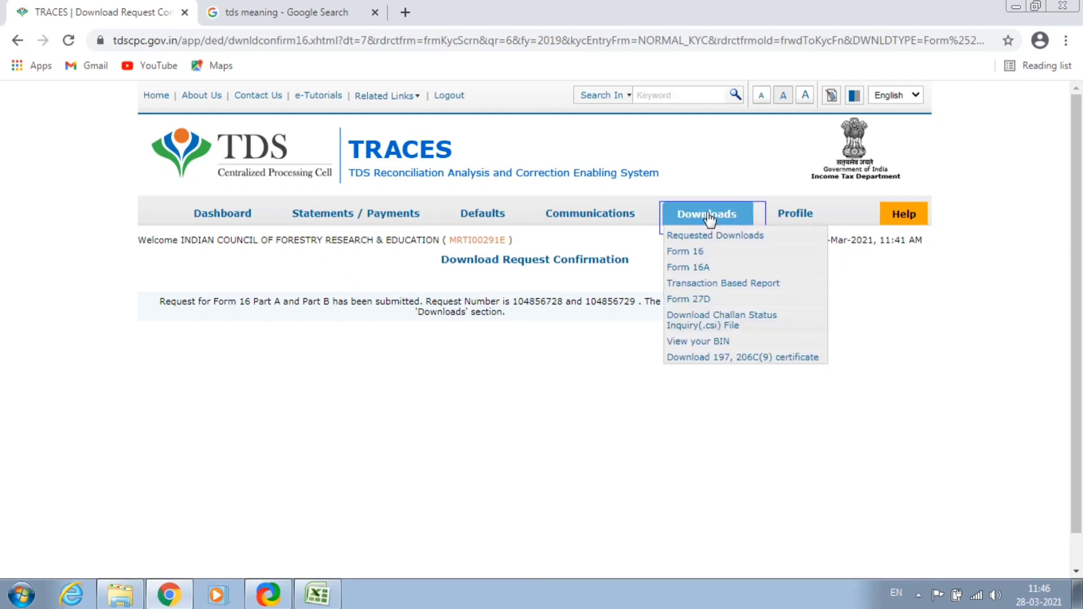
Open Requested Downloads and choose View All to list all eight requests.
{"action": "left_click", "coordinate": [701, 236]}
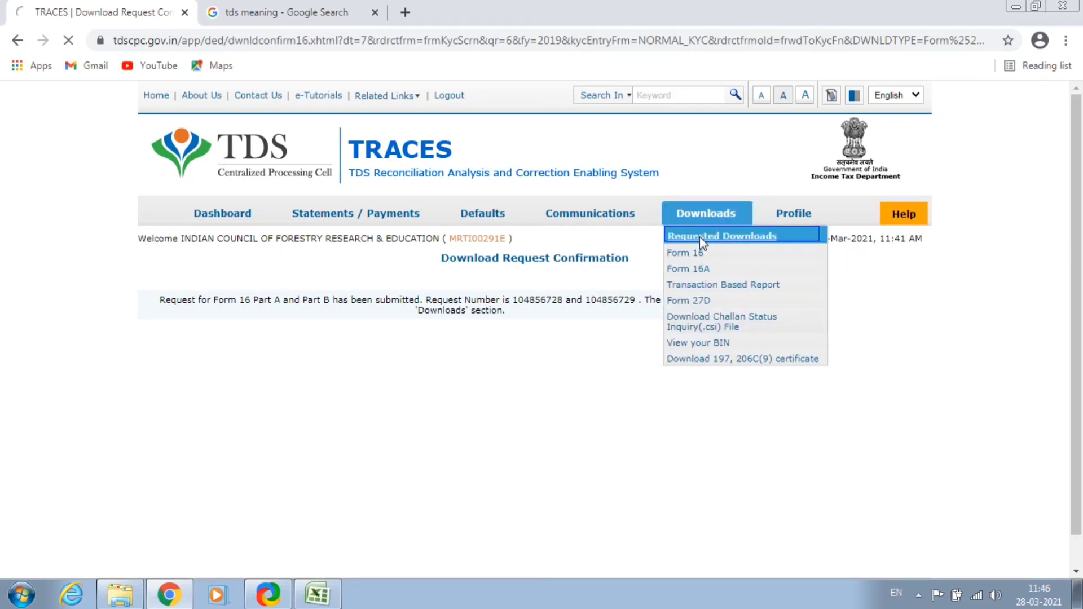
{"action": "scroll", "coordinate": [473, 370], "scroll_direction": "down", "scroll_amount": 2}
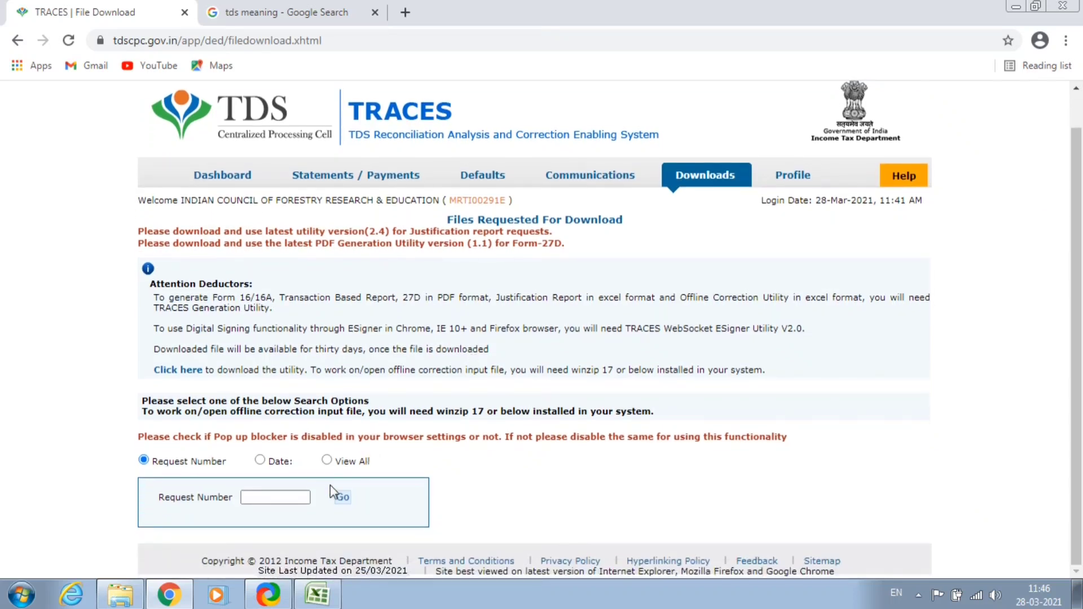
{"action": "left_click", "coordinate": [262, 494]}
{"action": "left_click", "coordinate": [327, 460]}
{"action": "scroll", "coordinate": [569, 448], "scroll_direction": "down", "scroll_amount": 3}
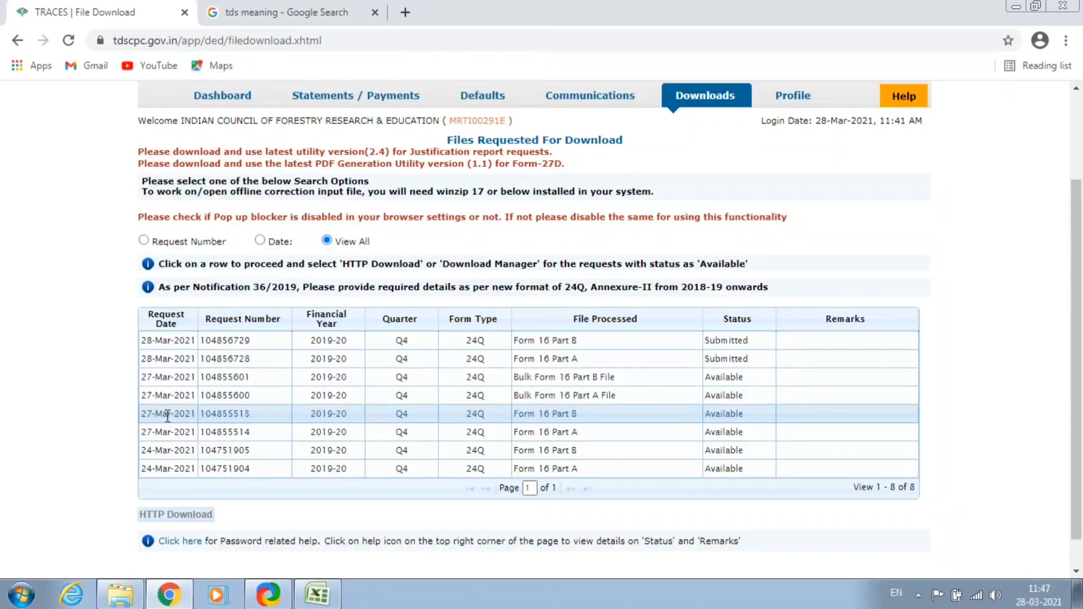
HTTP-download the 27-Mar-2021 Form 16 Part A and Part B zips, then show them in folder.
{"action": "left_click_drag", "start_coordinate": [141, 413], "coordinate": [580, 421]}
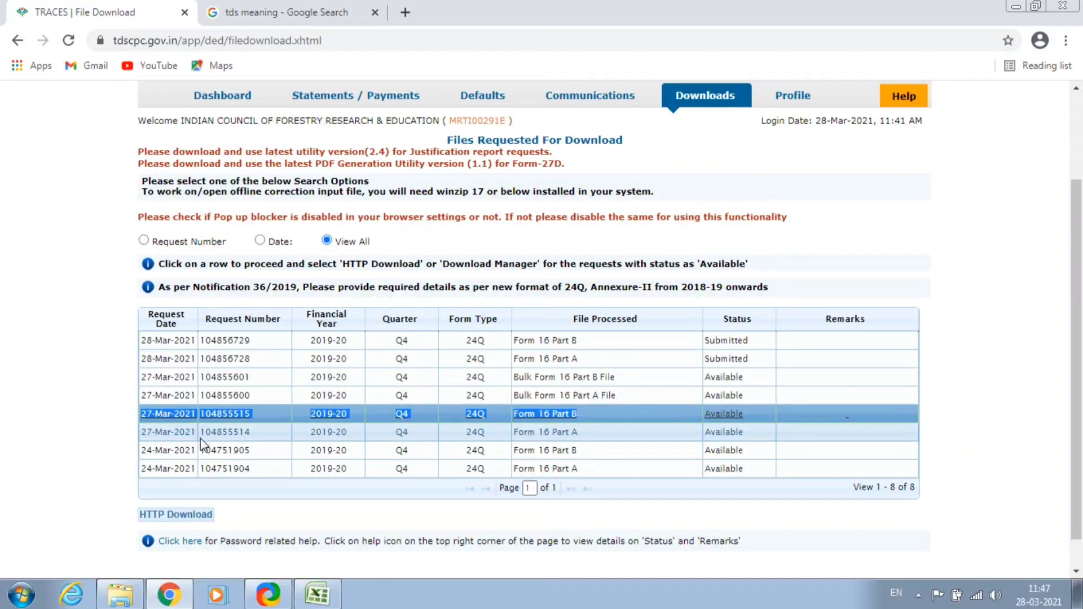
{"action": "left_click", "coordinate": [516, 439]}
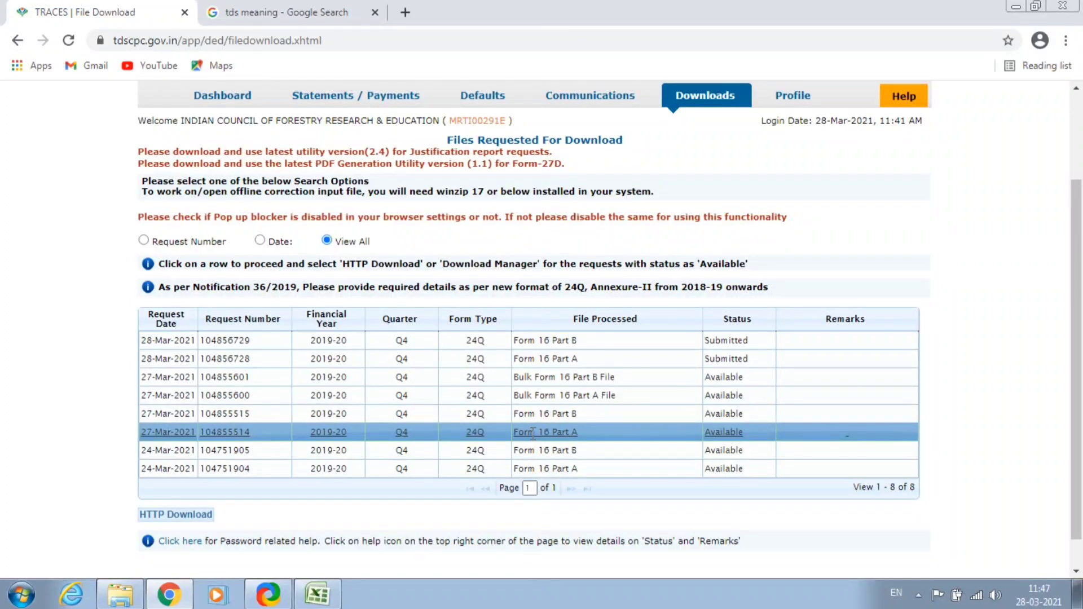
{"action": "left_click", "coordinate": [176, 515]}
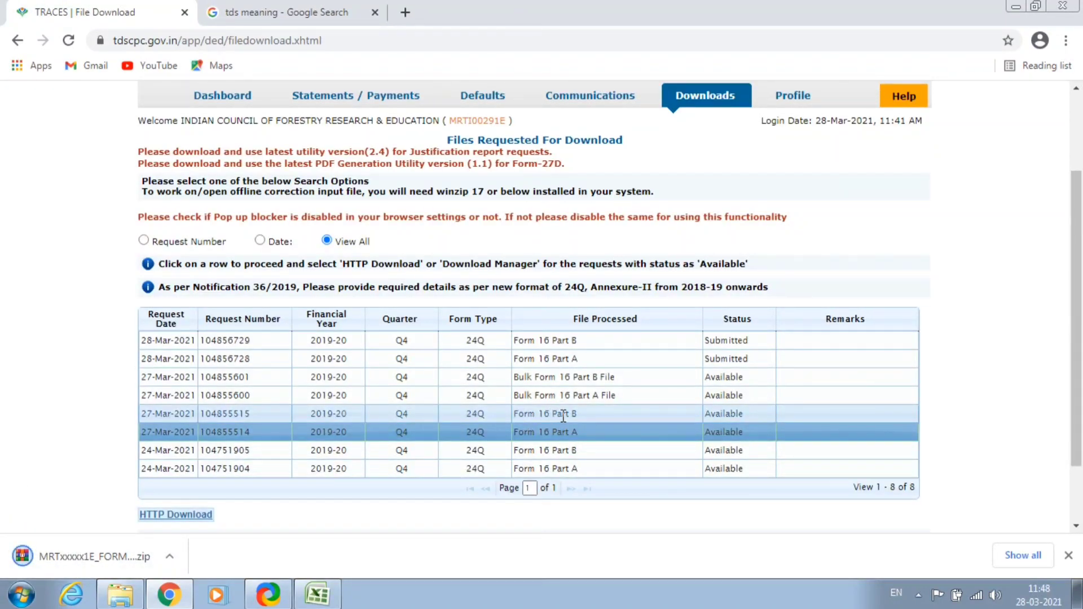
{"action": "left_click", "coordinate": [248, 413]}
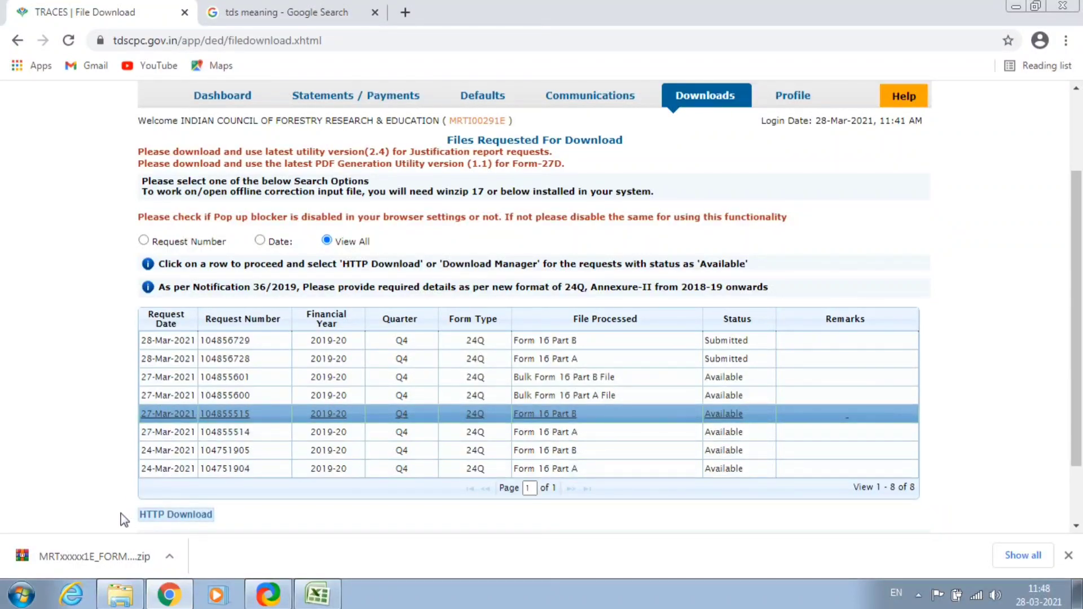
{"action": "left_click", "coordinate": [181, 515]}
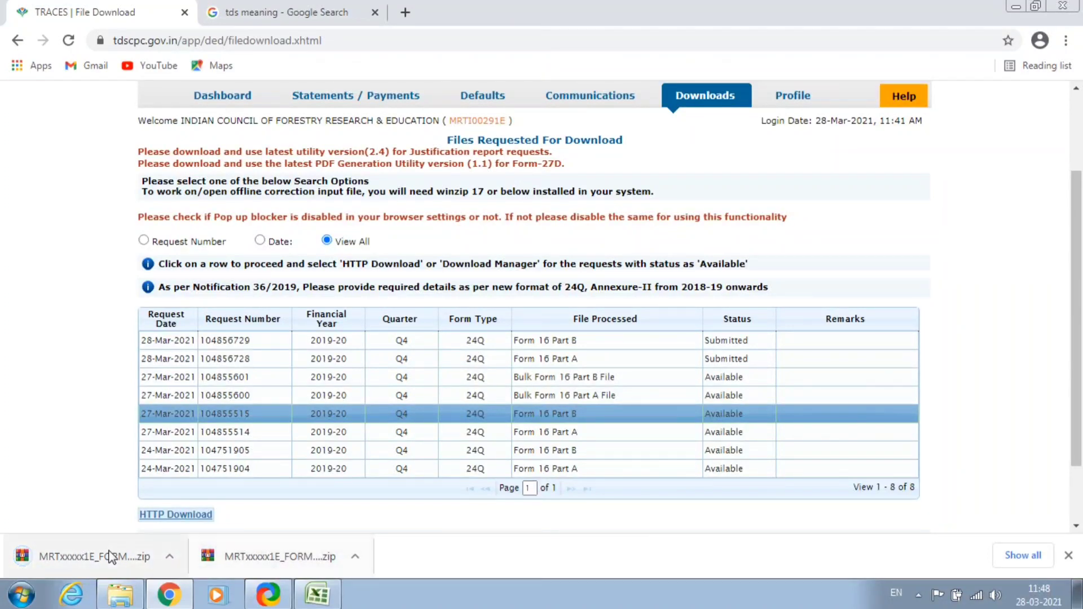
{"action": "left_click", "coordinate": [356, 557]}
{"action": "left_click", "coordinate": [391, 500]}
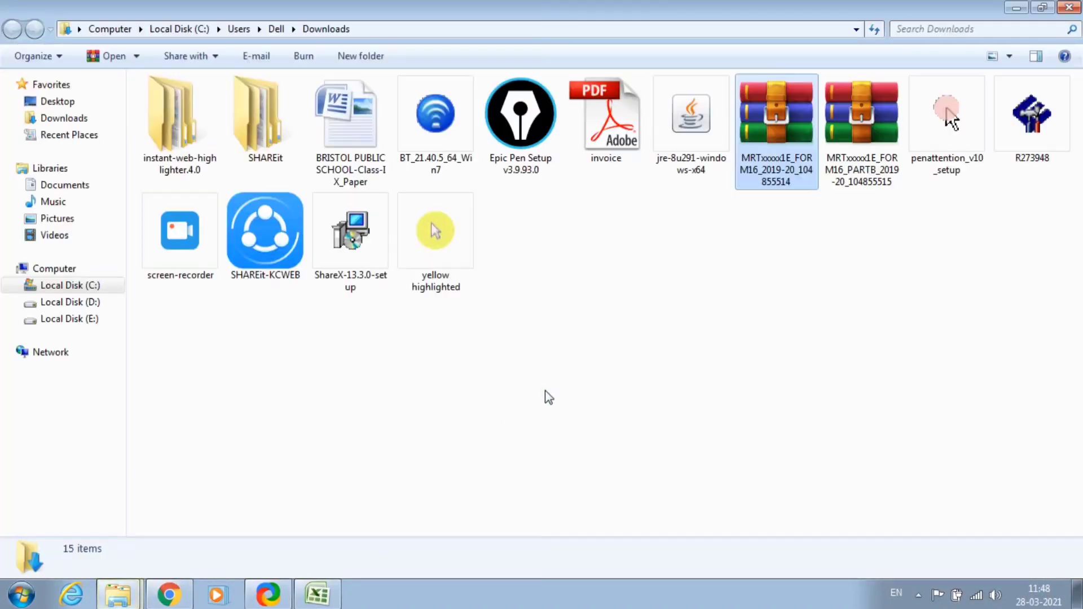
Copy the Part A and Part B zips from Downloads into the desktop FORM_16 folder.
{"action": "left_click", "coordinate": [810, 378]}
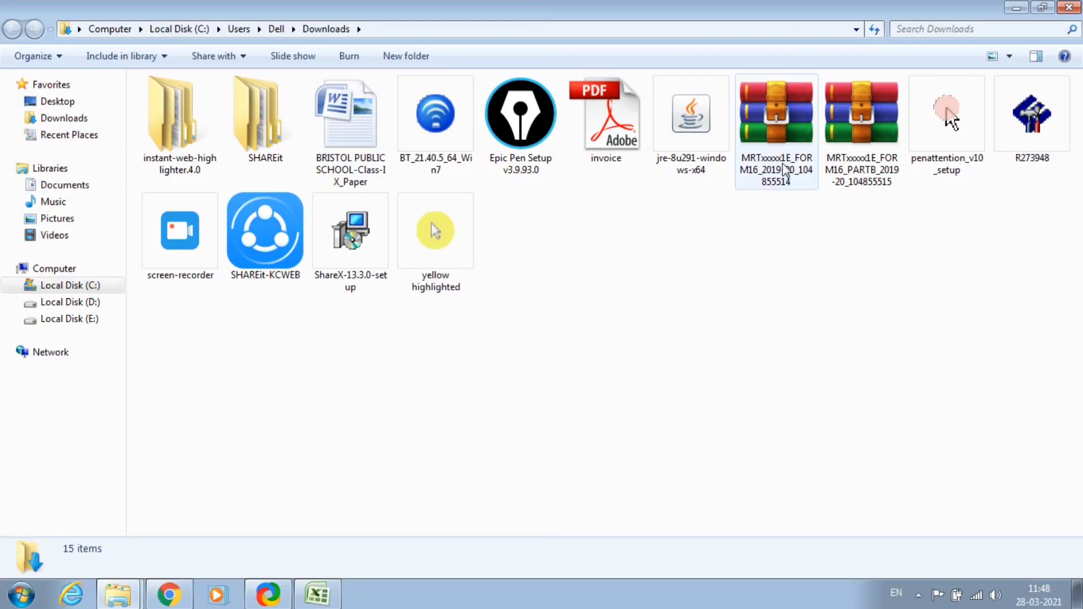
{"action": "left_click", "coordinate": [775, 148]}
{"action": "left_click", "coordinate": [862, 157], "text": "ctrl"}
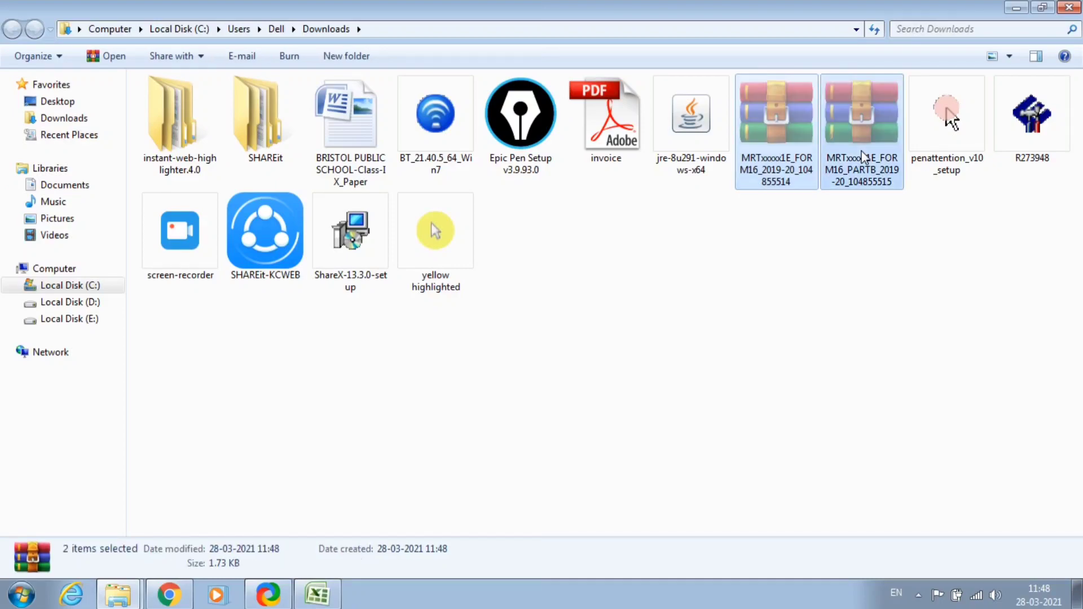
{"action": "key", "text": "super+d"}
{"action": "left_click", "coordinate": [696, 264]}
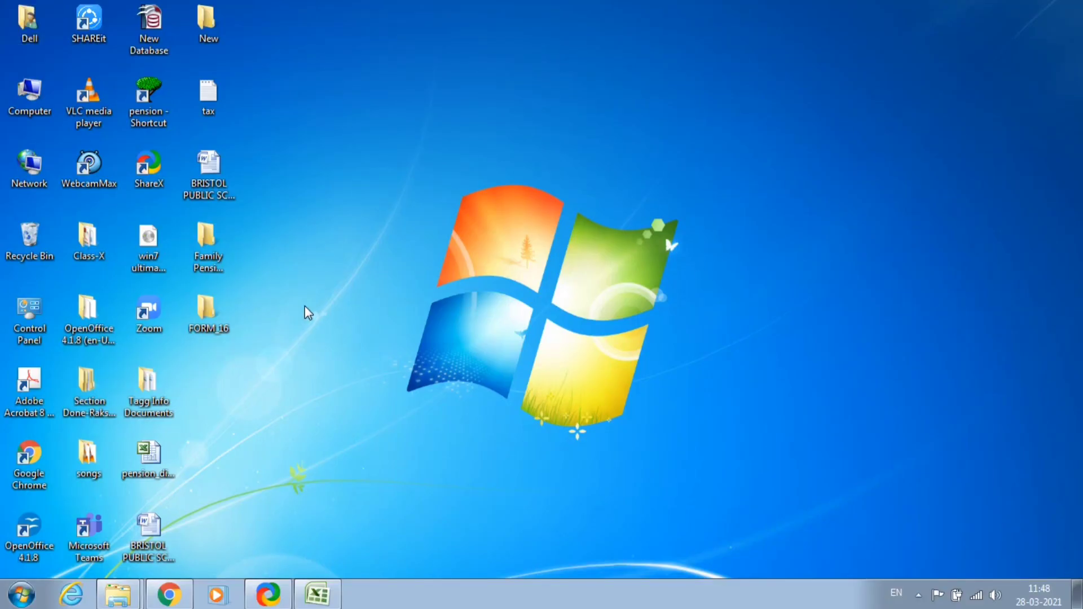
{"action": "left_click", "coordinate": [214, 324]}
{"action": "double_click", "coordinate": [212, 322]}
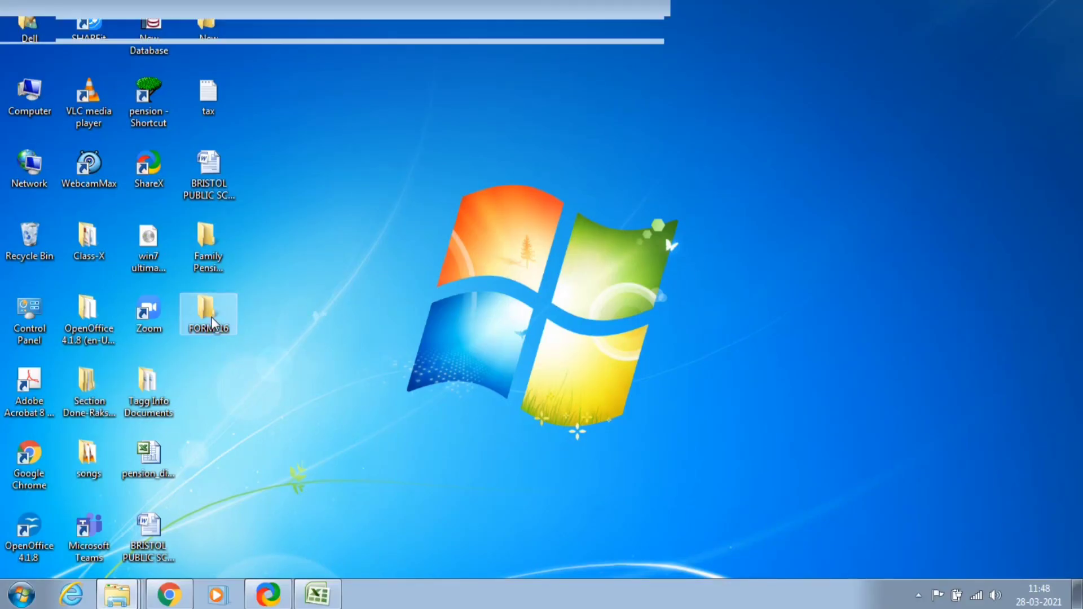
{"action": "left_click", "coordinate": [430, 281]}
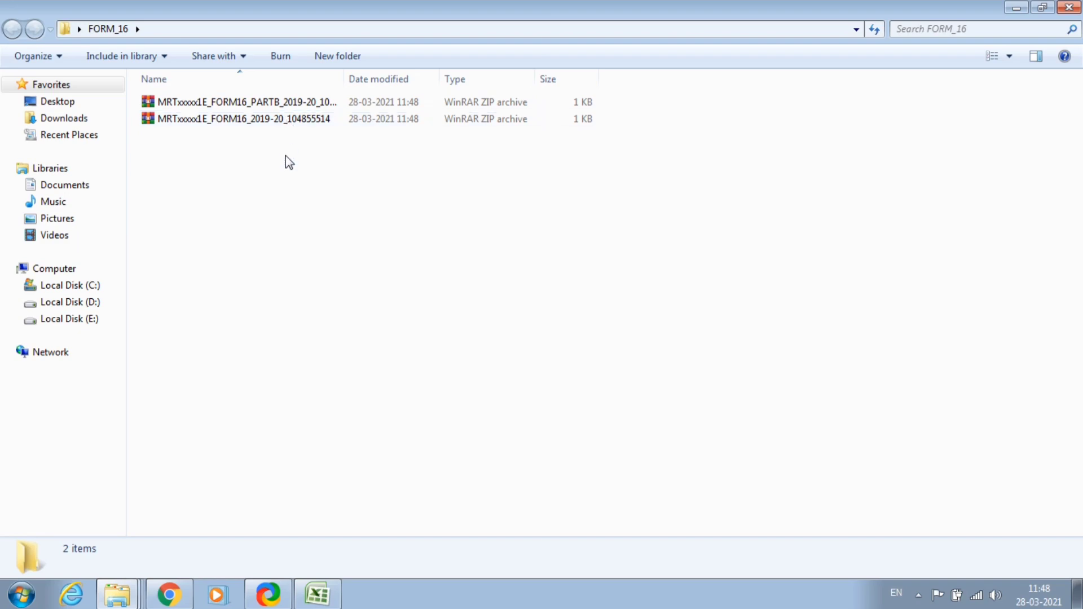
{"action": "left_click", "coordinate": [1015, 8]}
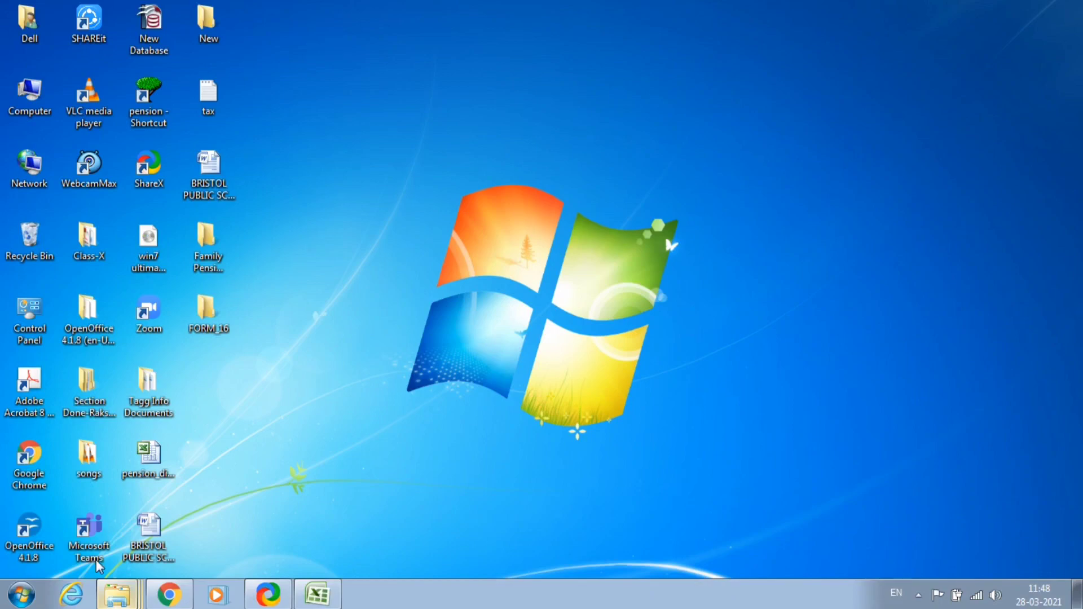
{"action": "left_click", "coordinate": [135, 556]}
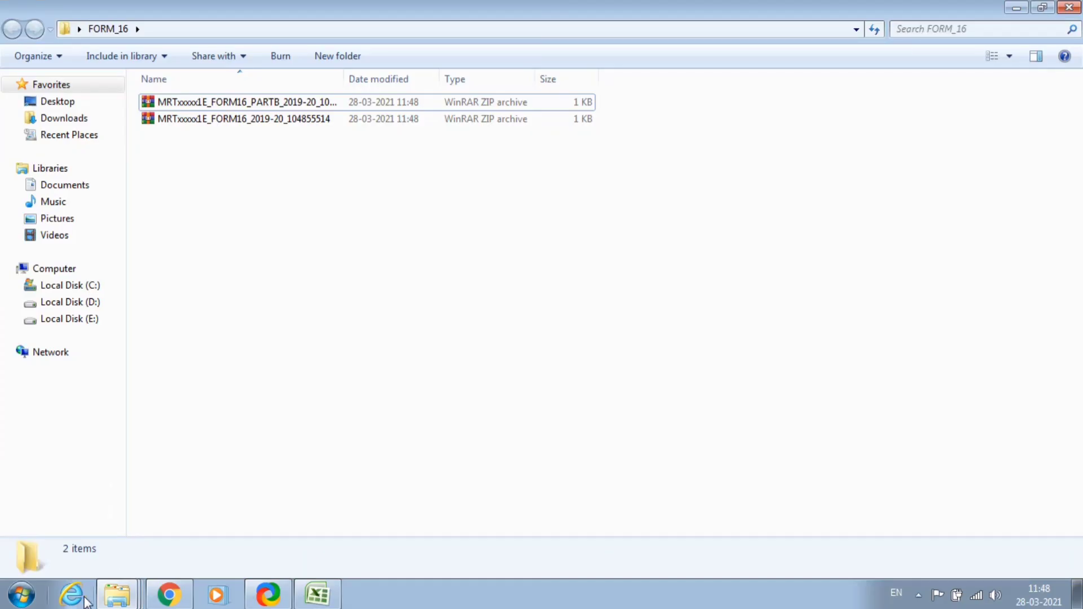
Navigate via Form-16 Make and ITR Fill into the inner TRACES-PDF-CONVERTERV1.4L folder.
{"action": "key", "text": "alt+Tab"}
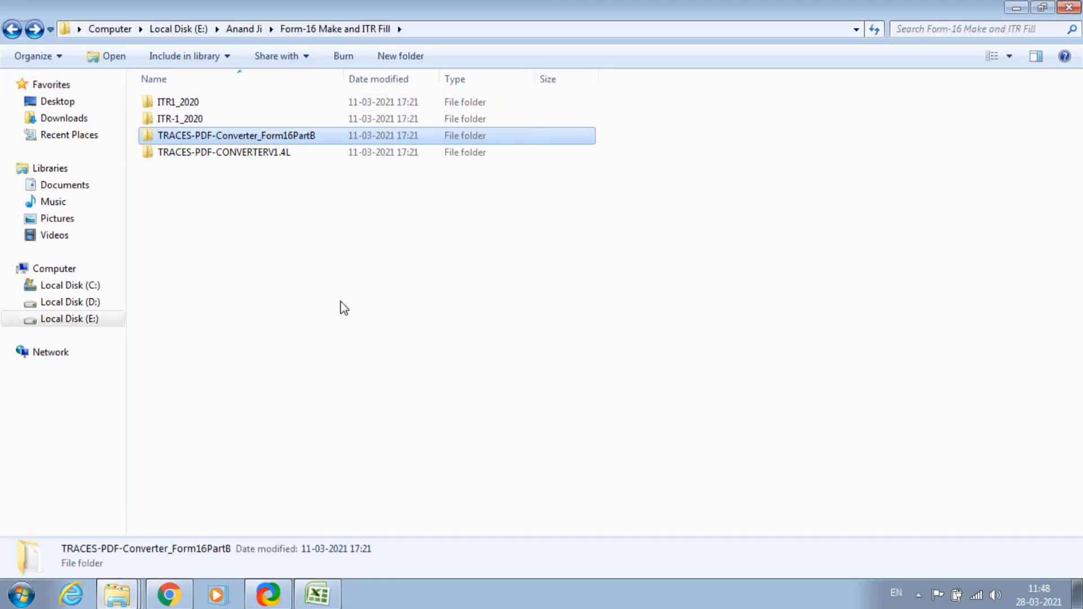
{"action": "left_click", "coordinate": [13, 29]}
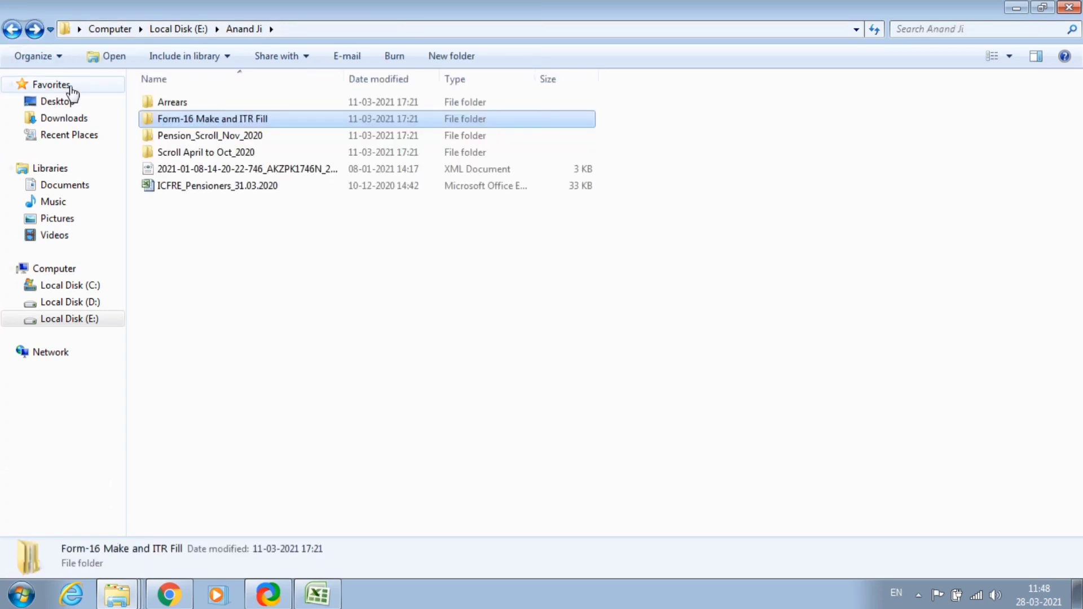
{"action": "double_click", "coordinate": [204, 120]}
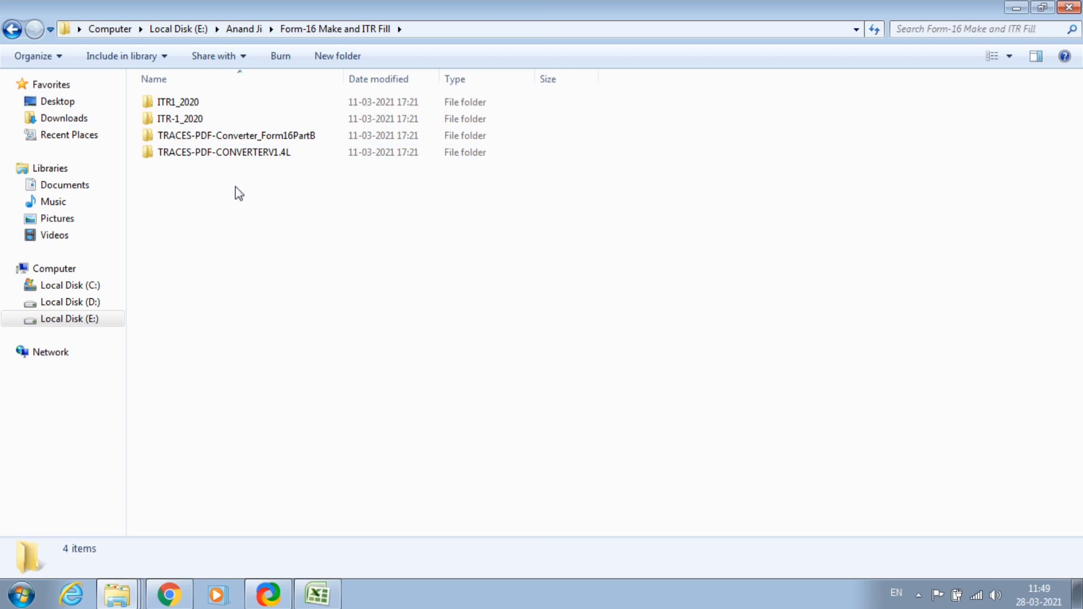
{"action": "left_click", "coordinate": [224, 162]}
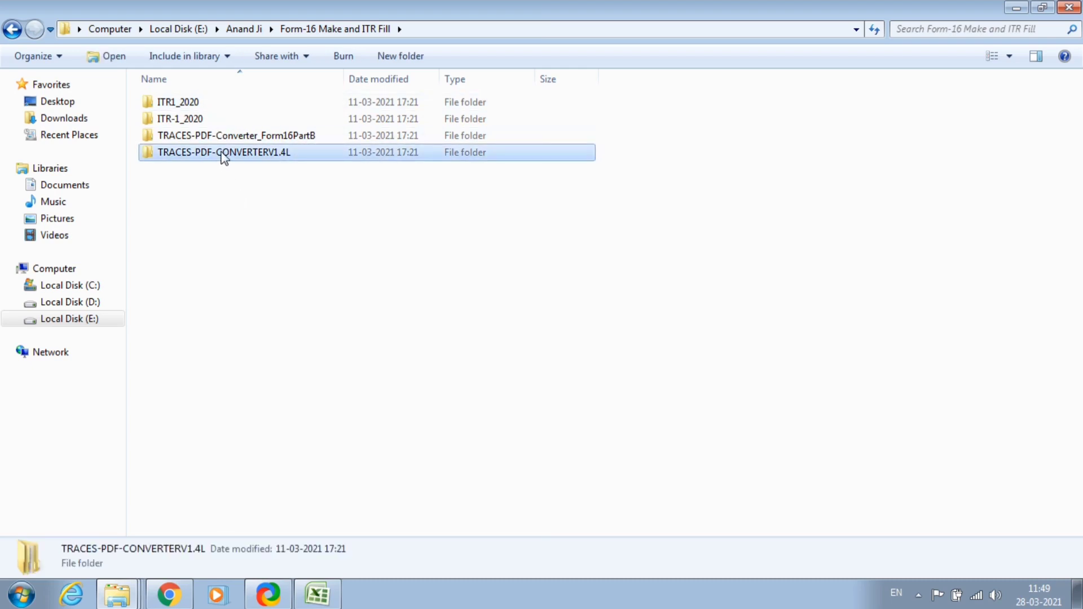
{"action": "left_click", "coordinate": [223, 140]}
{"action": "left_click", "coordinate": [229, 180]}
{"action": "double_click", "coordinate": [223, 153]}
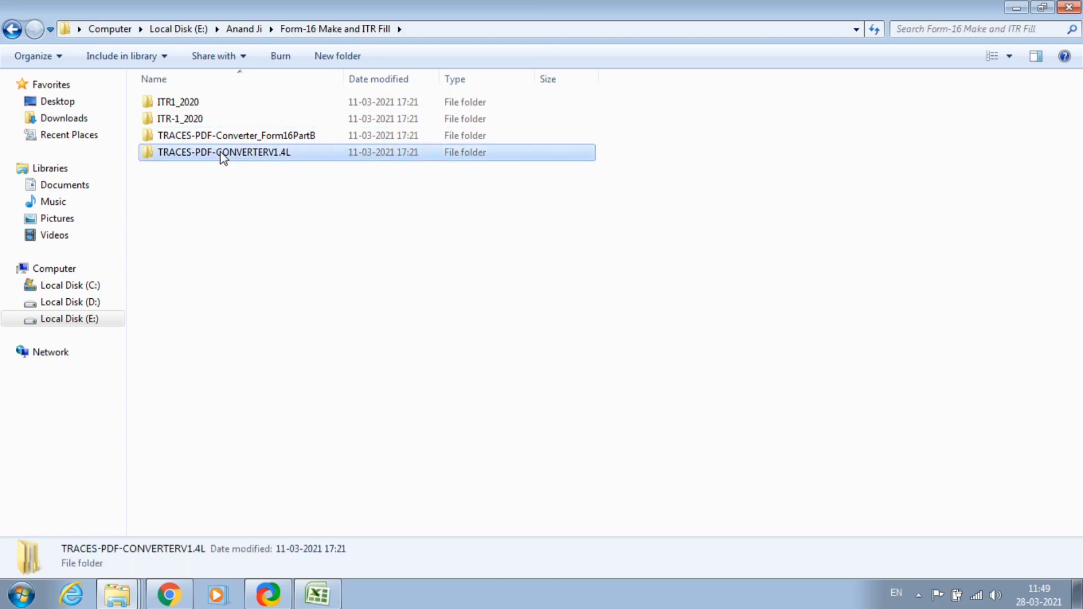
{"action": "double_click", "coordinate": [195, 105]}
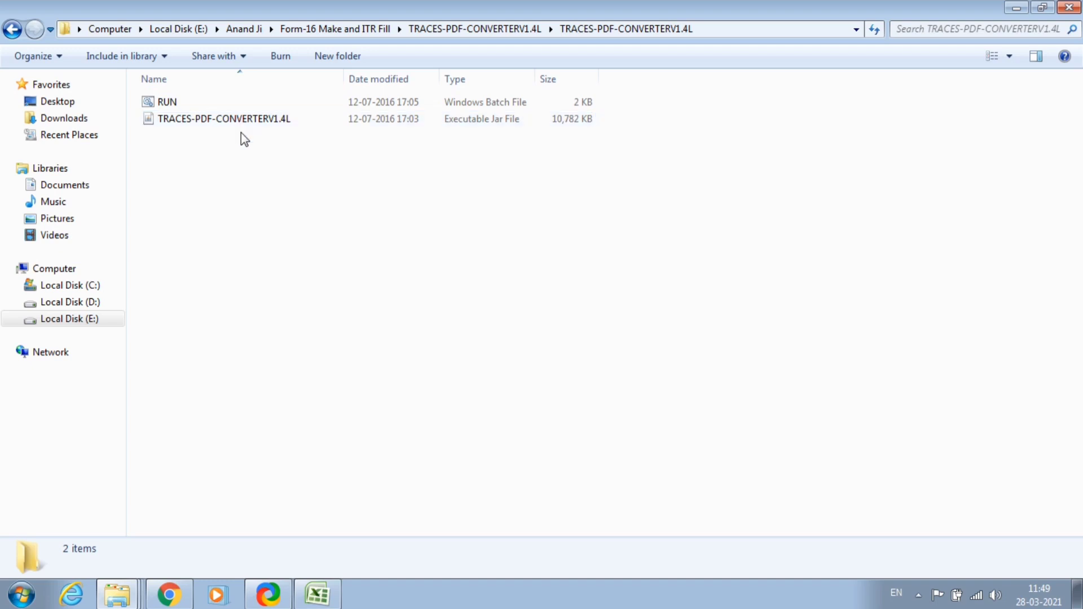
Launch TRACES-PDF-CONVERTERV1.4L.jar and bring up its file chooser for the Form 16 zip.
{"action": "double_click", "coordinate": [210, 121]}
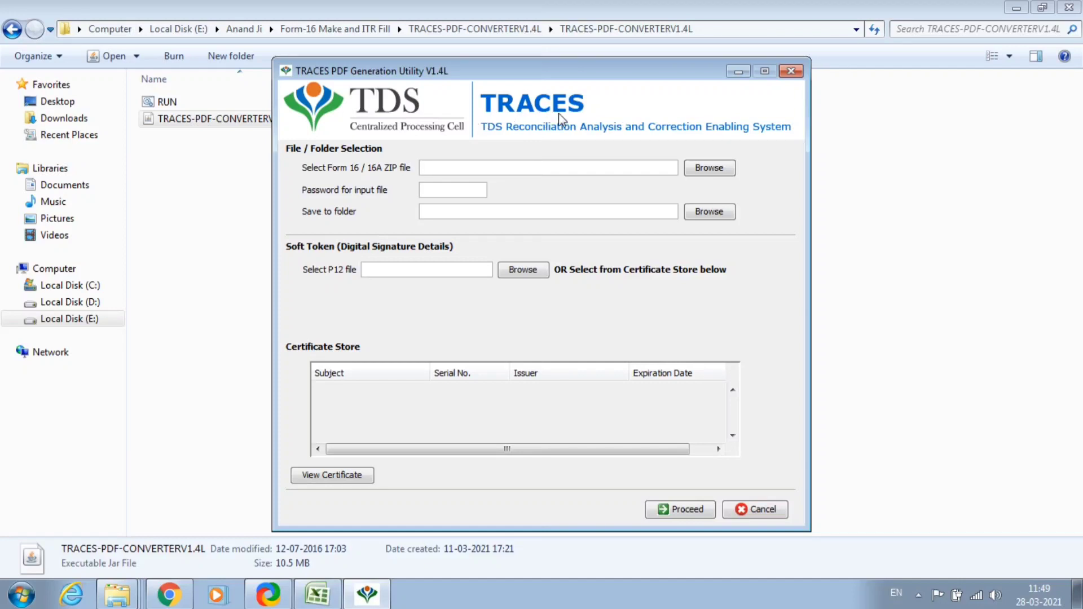
{"action": "left_click", "coordinate": [708, 172]}
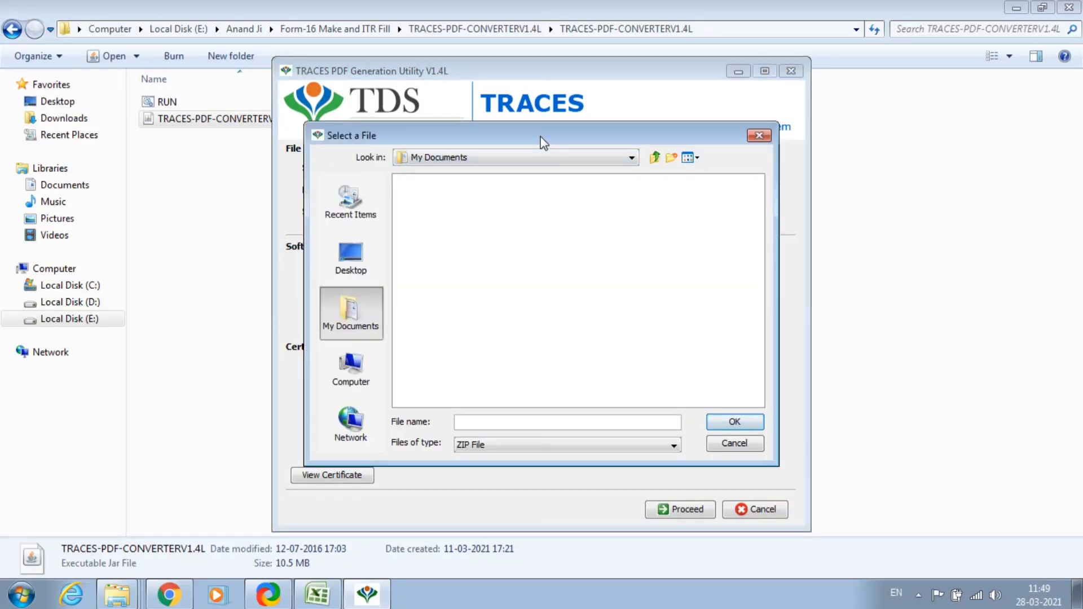
Pick the Form 16 Part A zip from Desktop > FORM_16, showing All Files.
{"action": "left_click", "coordinate": [350, 253]}
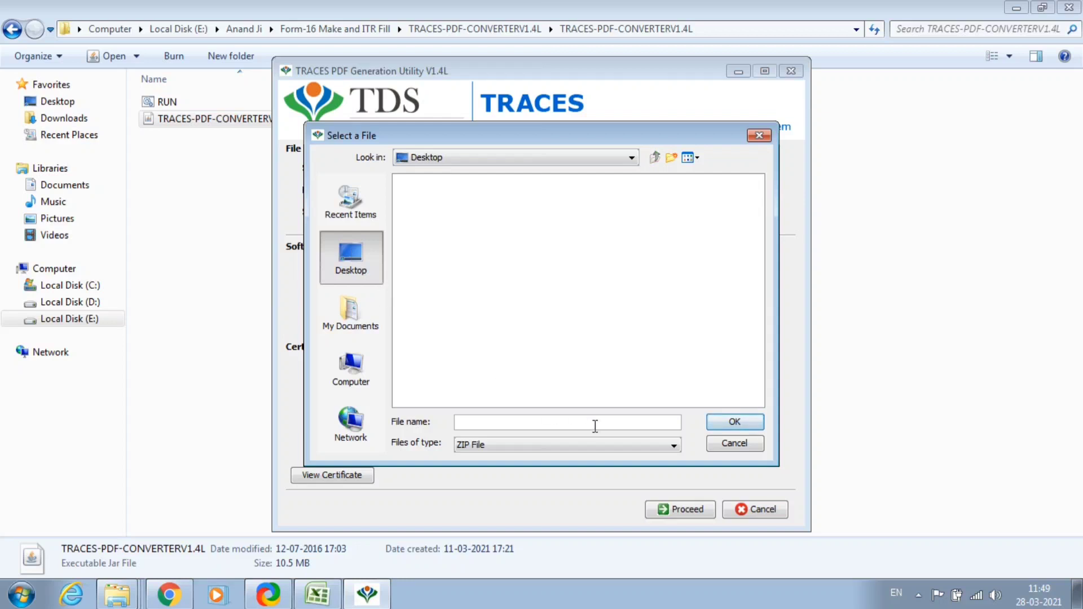
{"action": "left_click", "coordinate": [532, 450]}
{"action": "left_click", "coordinate": [511, 461]}
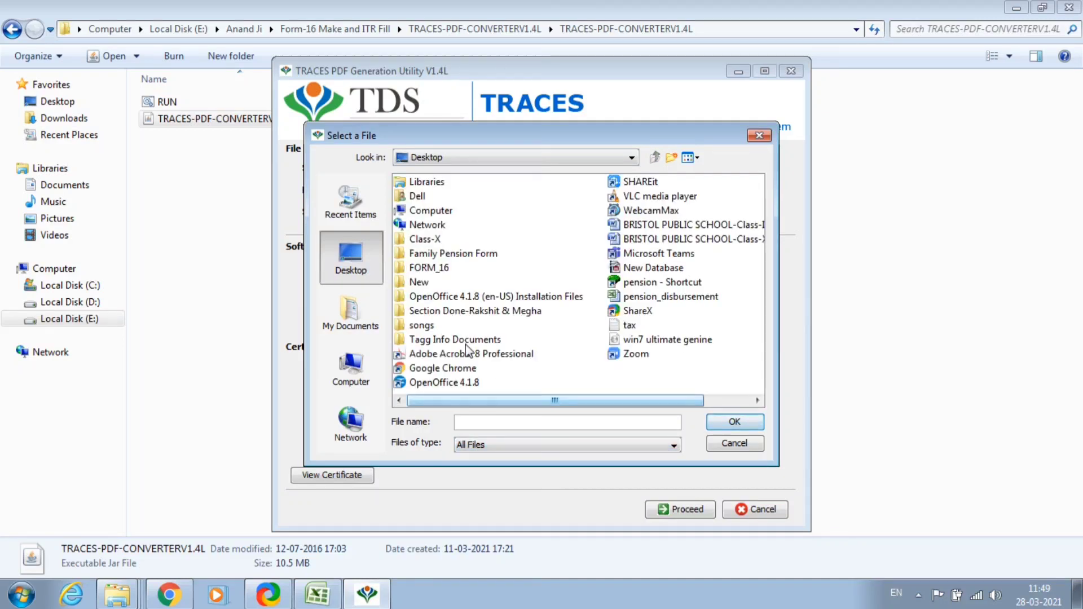
{"action": "double_click", "coordinate": [431, 269]}
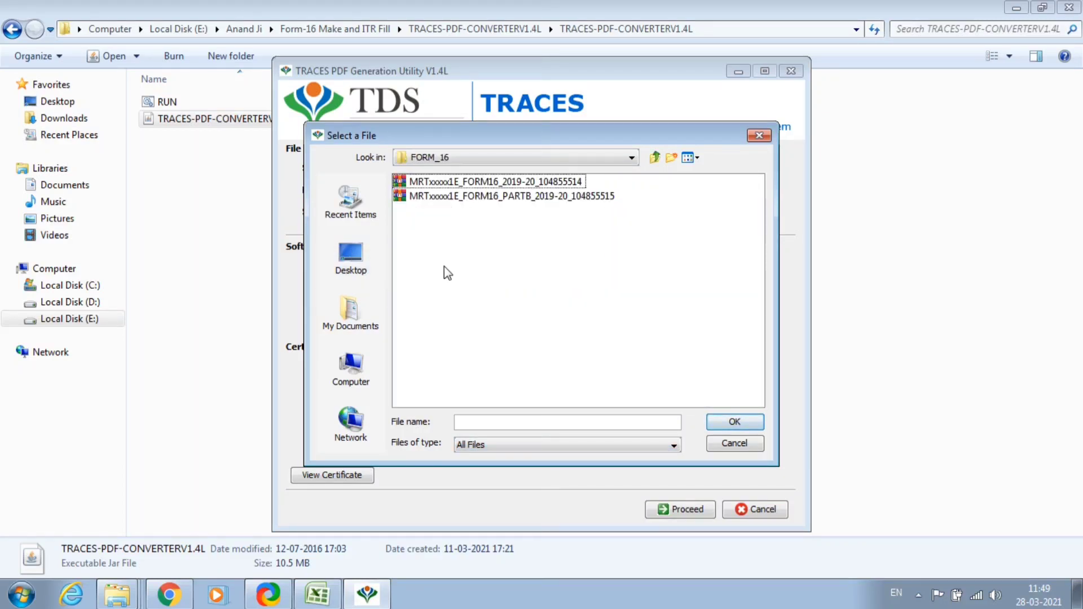
{"action": "double_click", "coordinate": [514, 182]}
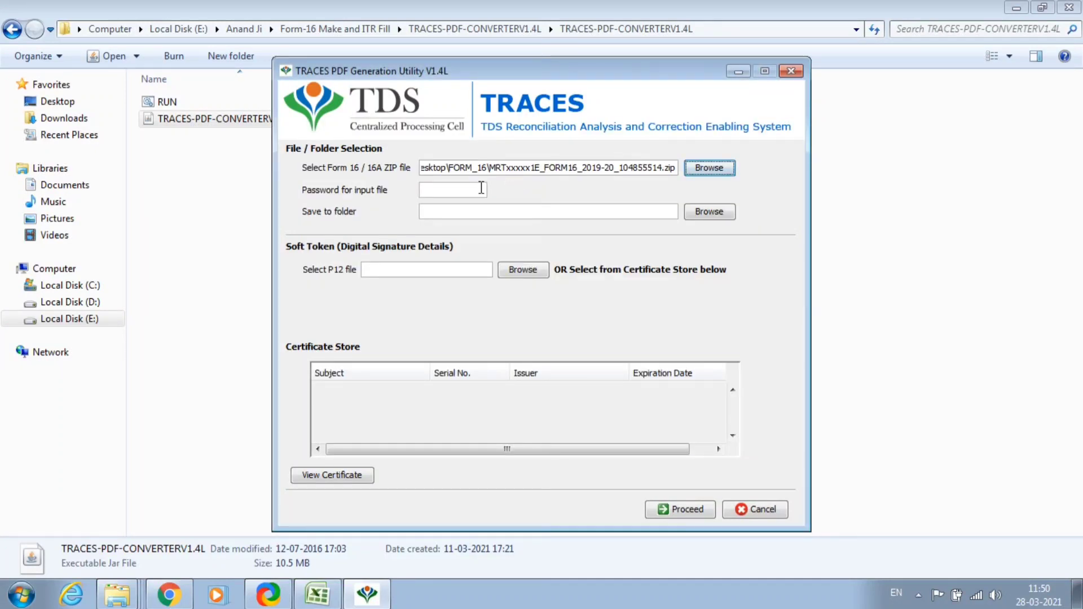
Enter the zip file's password.
{"action": "left_click", "coordinate": [431, 190]}
{"action": "key", "text": "Caps_Lock"}
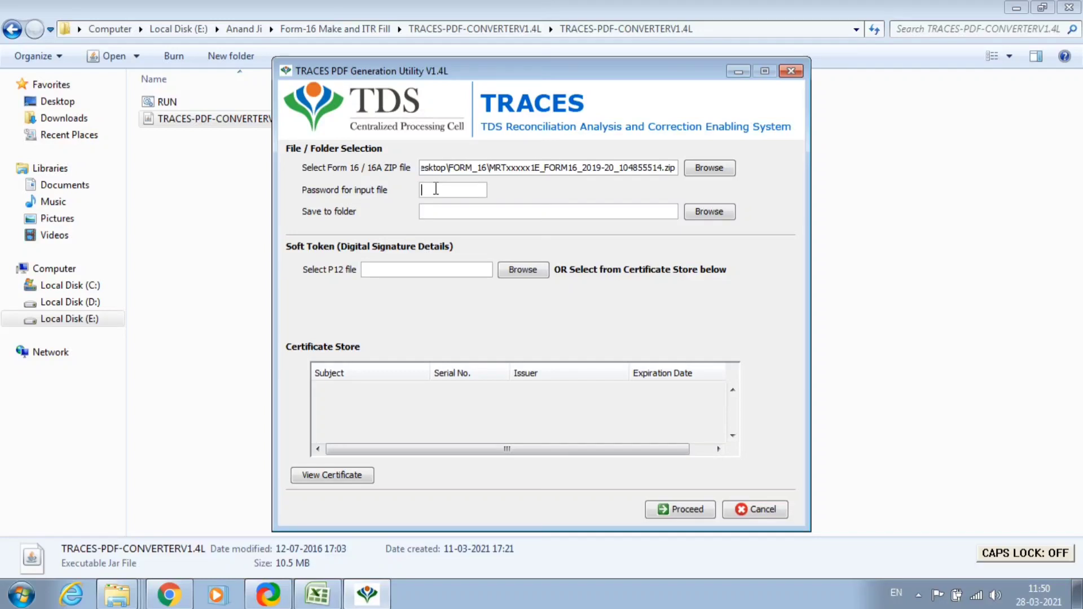
{"action": "key", "text": "Caps_Lock"}
{"action": "type", "text": "A"}
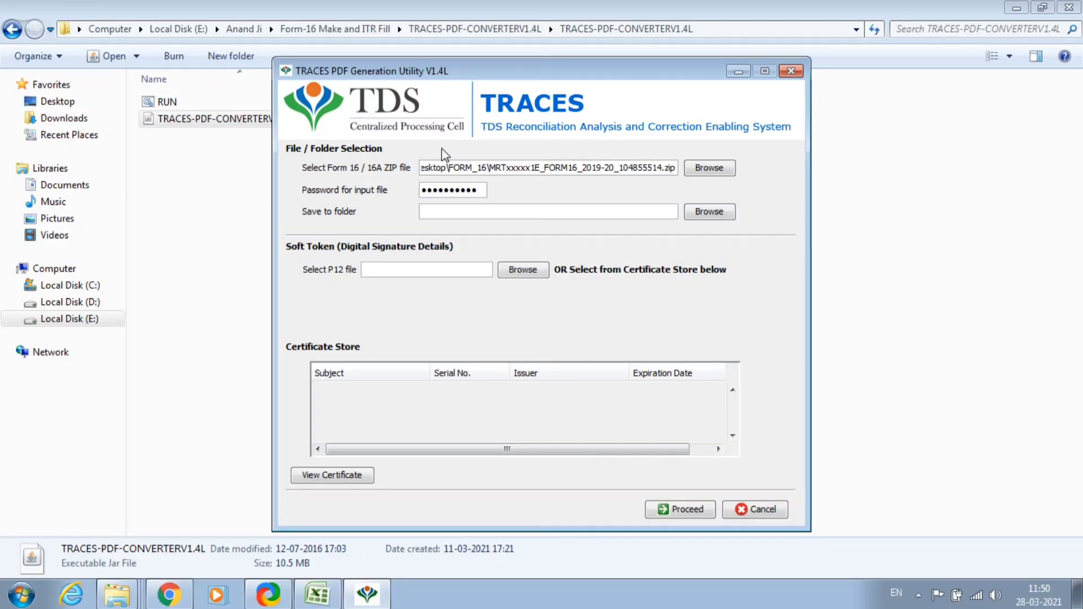
Set the save-to folder to FORM_16 on the Desktop.
{"action": "left_click", "coordinate": [709, 212]}
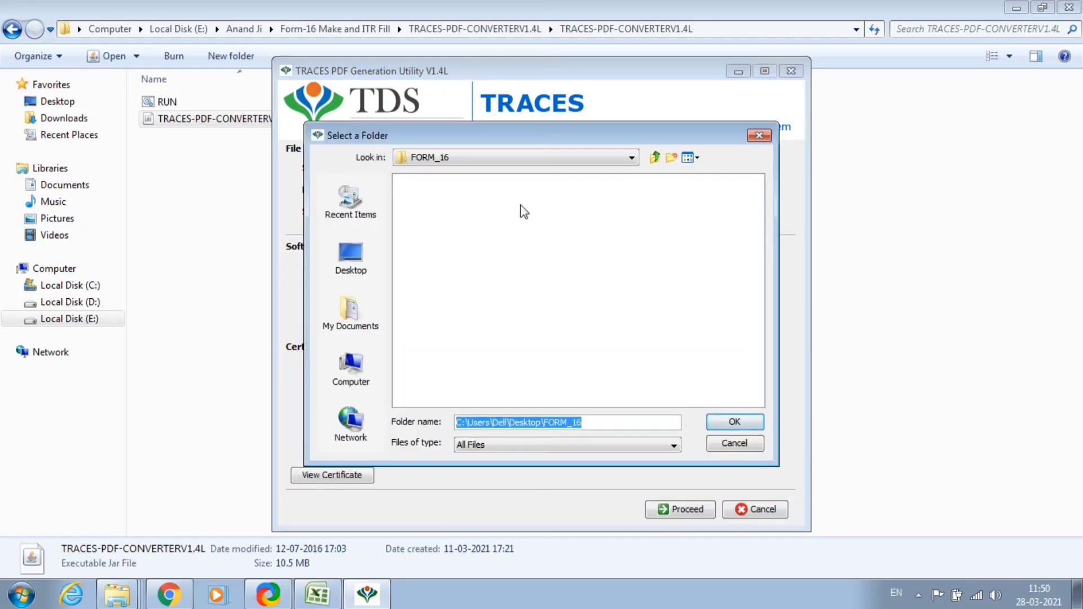
{"action": "left_click", "coordinate": [366, 255]}
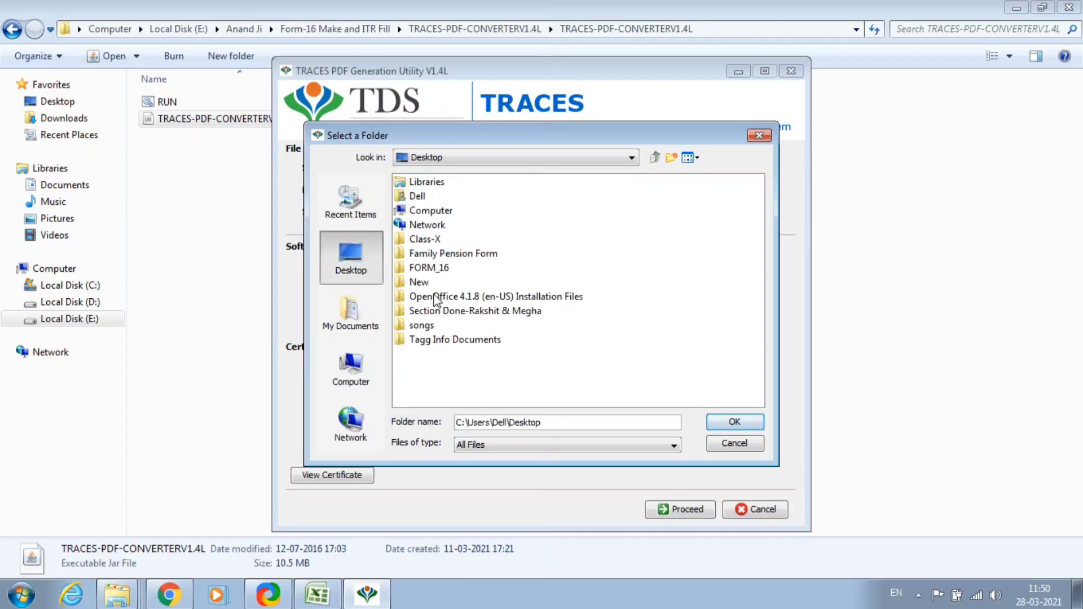
{"action": "double_click", "coordinate": [424, 268]}
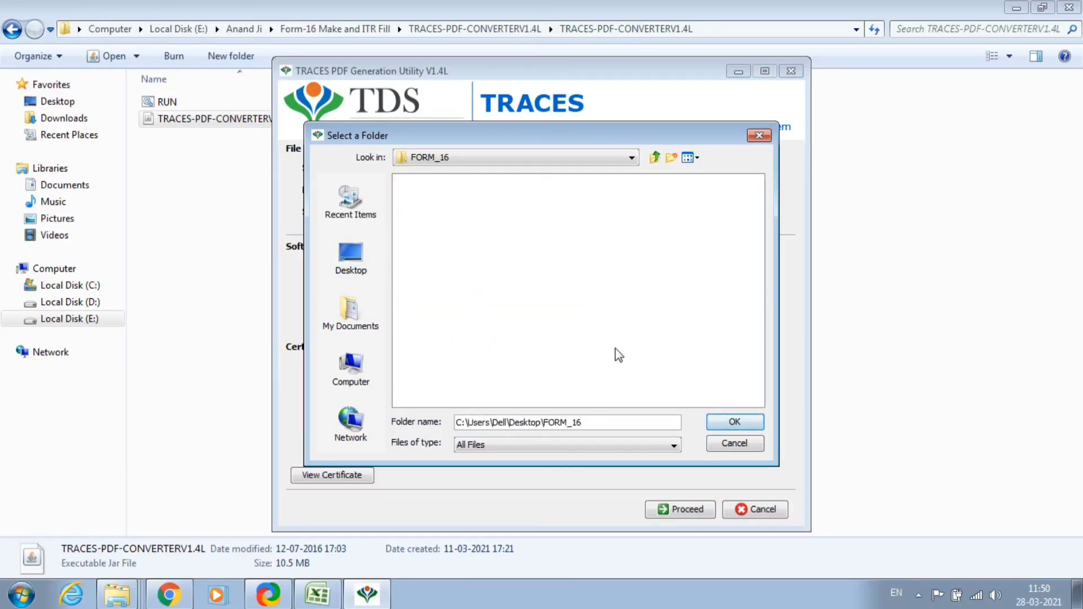
{"action": "left_click", "coordinate": [745, 425]}
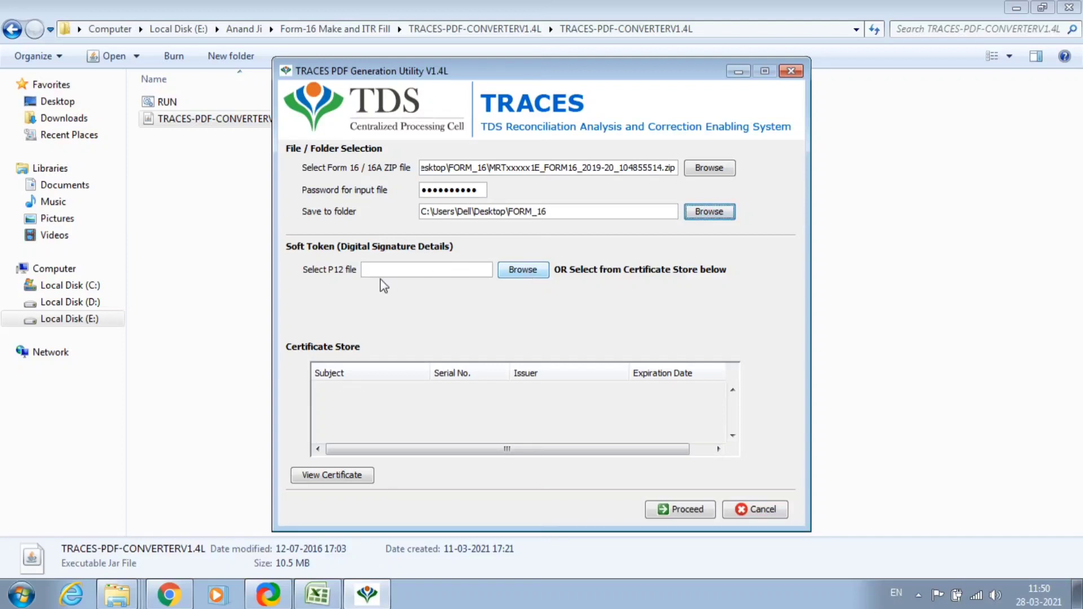
Generate the Part A PDF without a digital signature, acknowledge '1 PDF generated', and close the utility.
{"action": "left_click", "coordinate": [681, 510]}
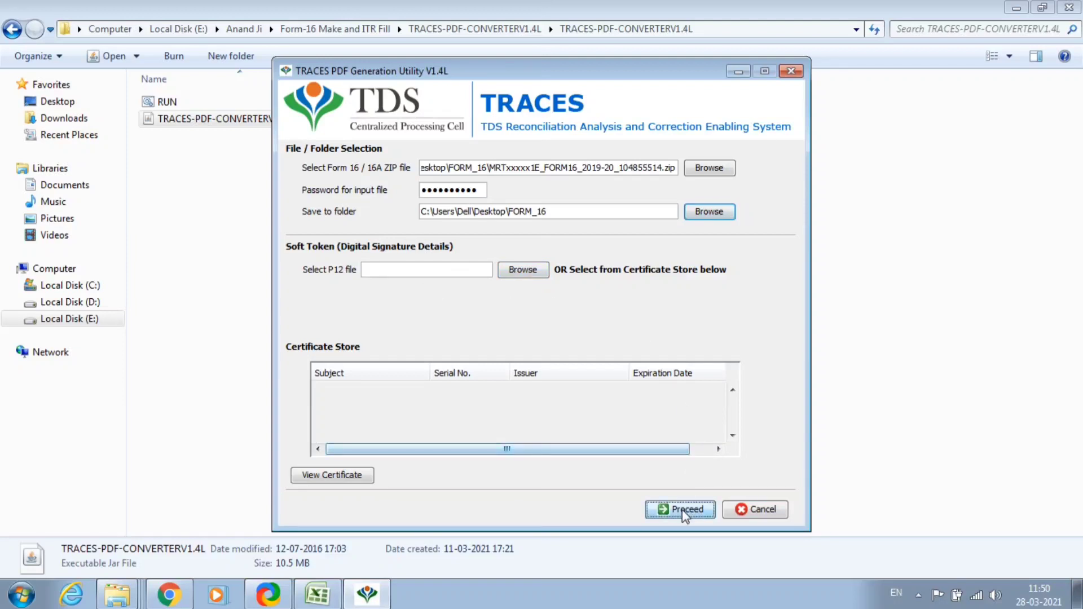
{"action": "left_click", "coordinate": [512, 320]}
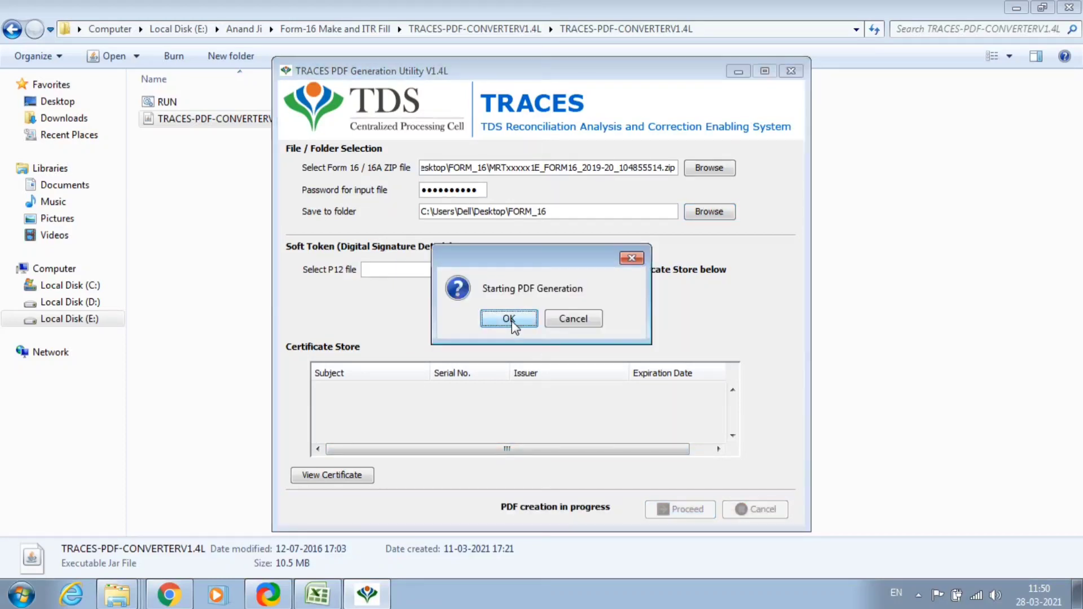
{"action": "left_click", "coordinate": [510, 320]}
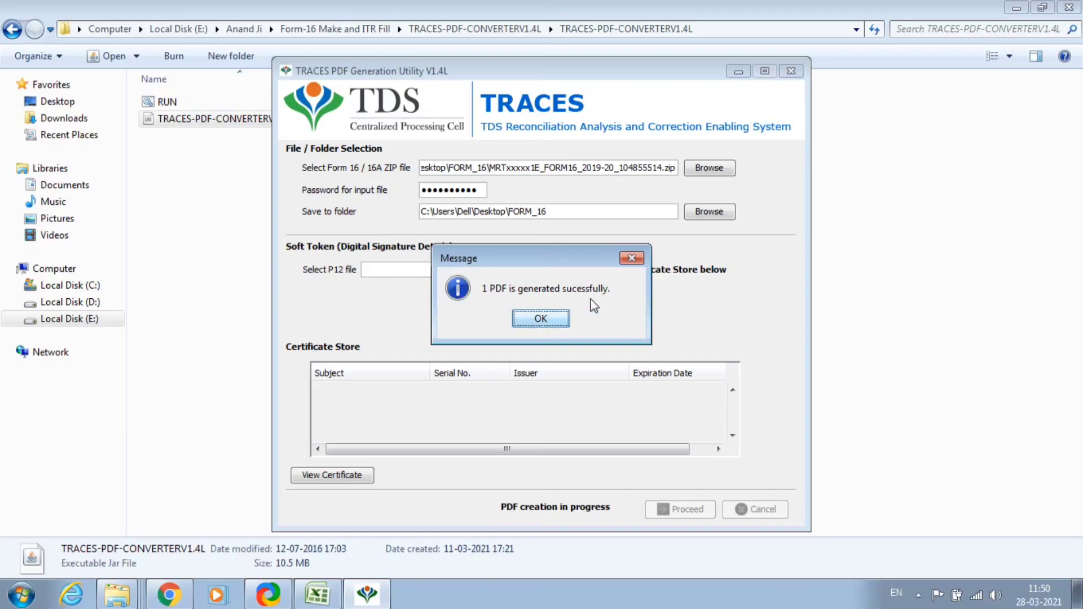
{"action": "left_click", "coordinate": [536, 319]}
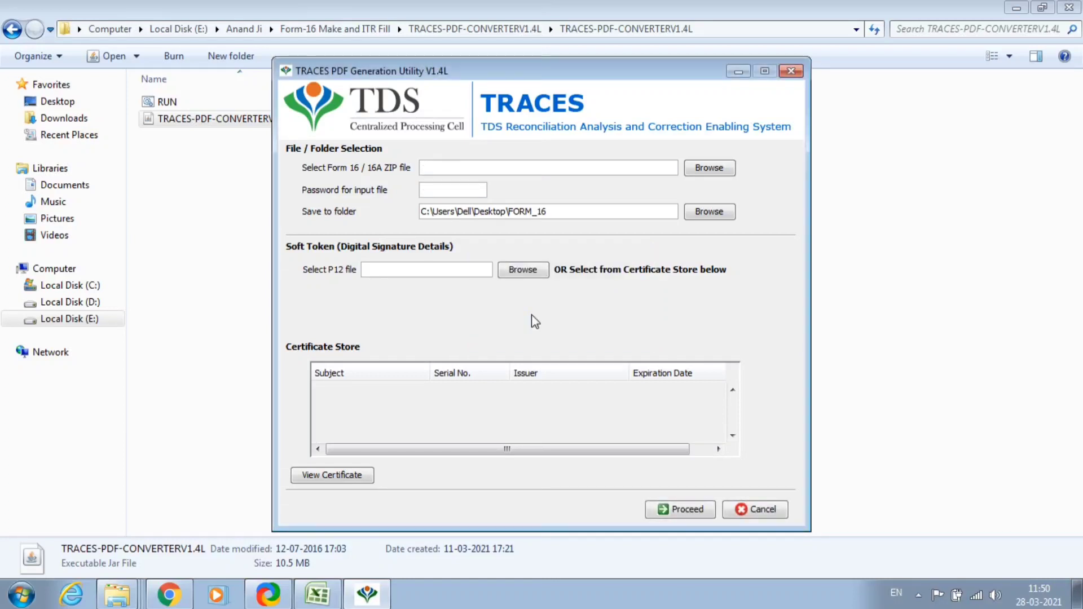
{"action": "left_click", "coordinate": [790, 72]}
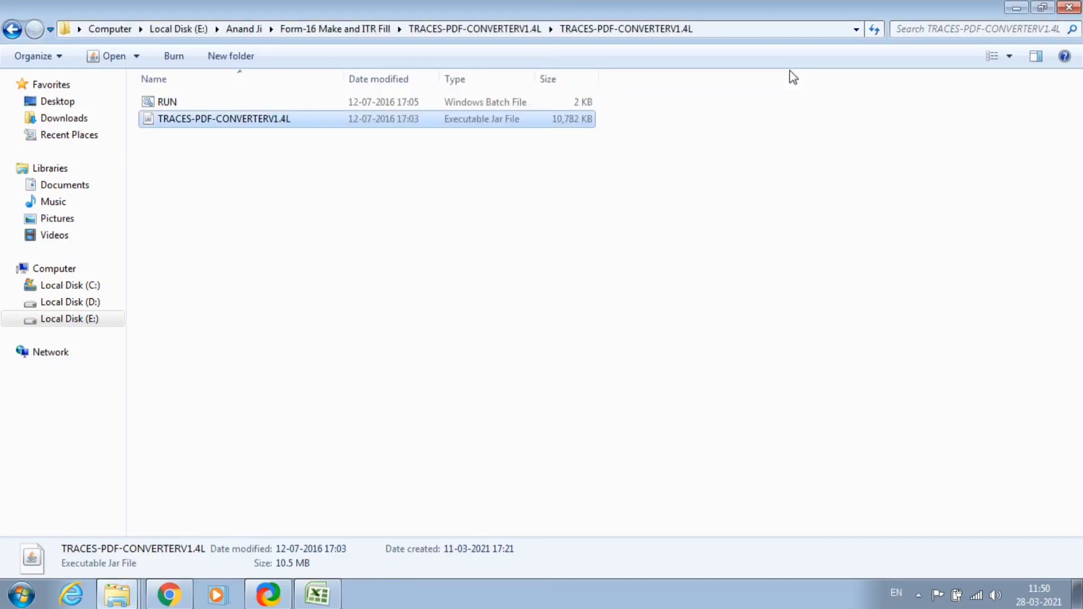
Confirm the 36 KB Part A PDF is in FORM_16, then go to TRACES-PDF-Converter_Form16PartB.
{"action": "left_click", "coordinate": [604, 334]}
{"action": "left_click", "coordinate": [1016, 7]}
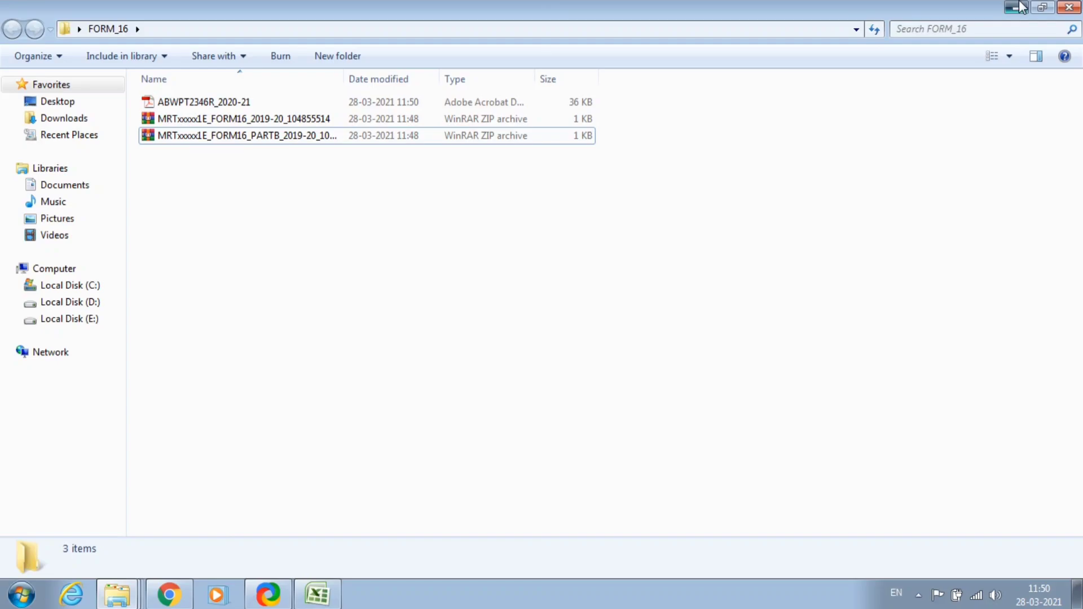
{"action": "left_click", "coordinate": [1016, 7]}
{"action": "double_click", "coordinate": [220, 315]}
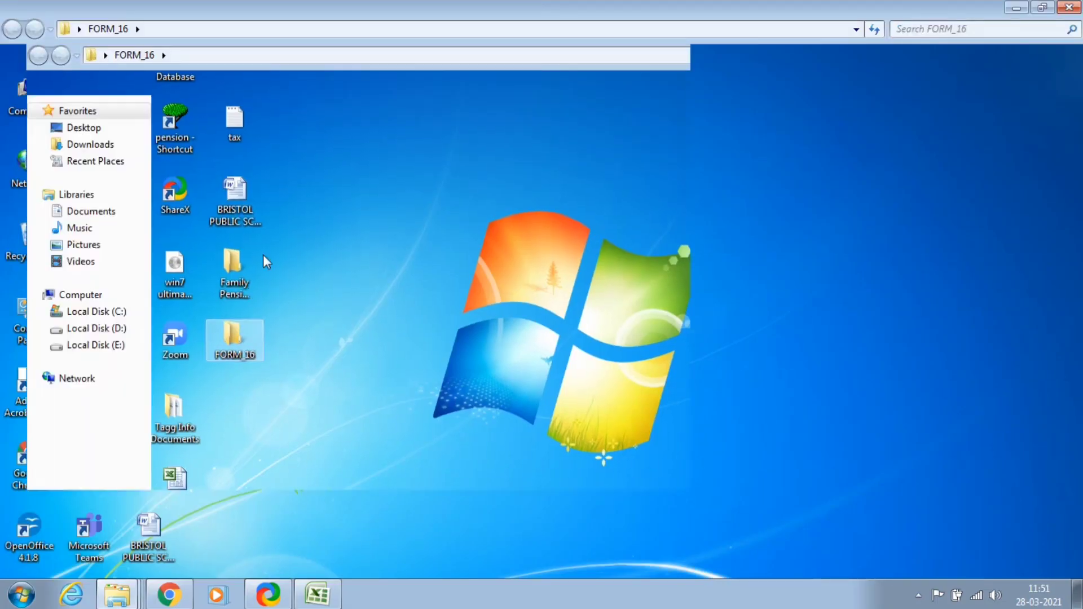
{"action": "left_click", "coordinate": [651, 35]}
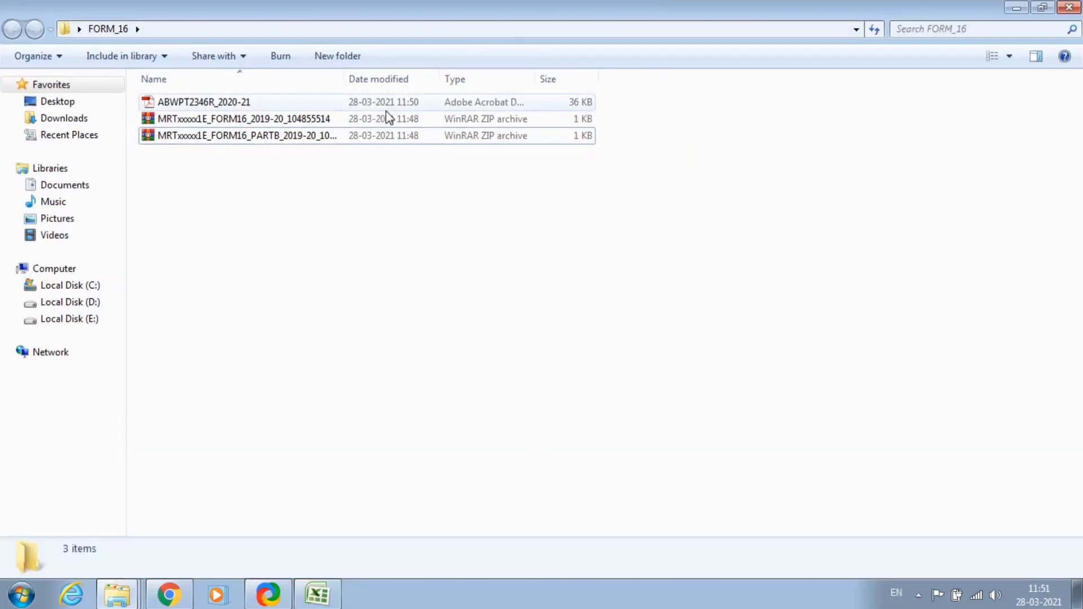
{"action": "left_click", "coordinate": [171, 103]}
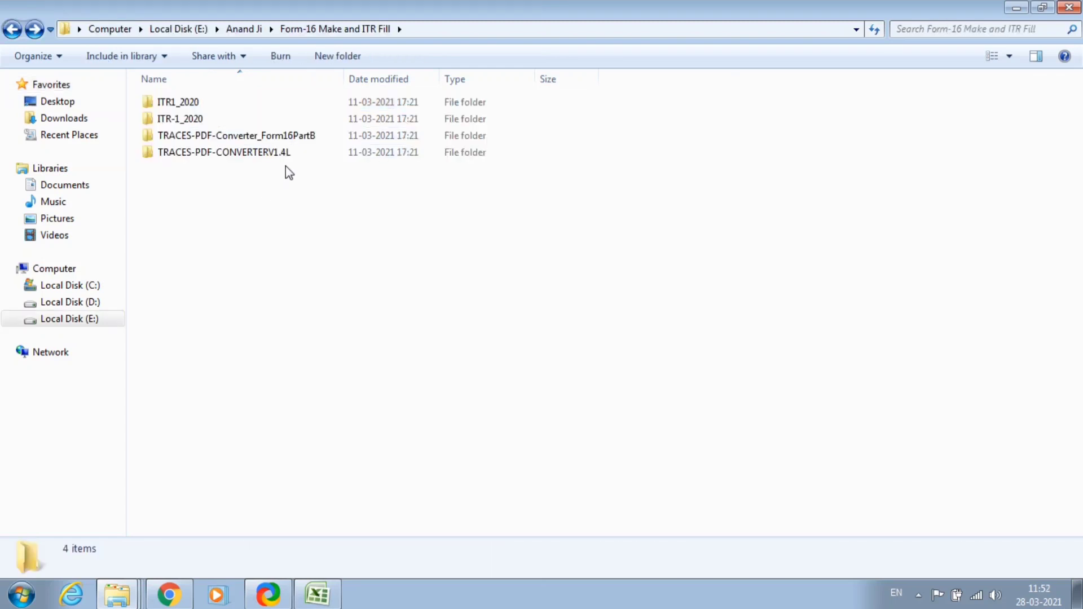
{"action": "left_click", "coordinate": [295, 138]}
Launch the Form-16 Part B converter jar.
{"action": "double_click", "coordinate": [295, 137]}
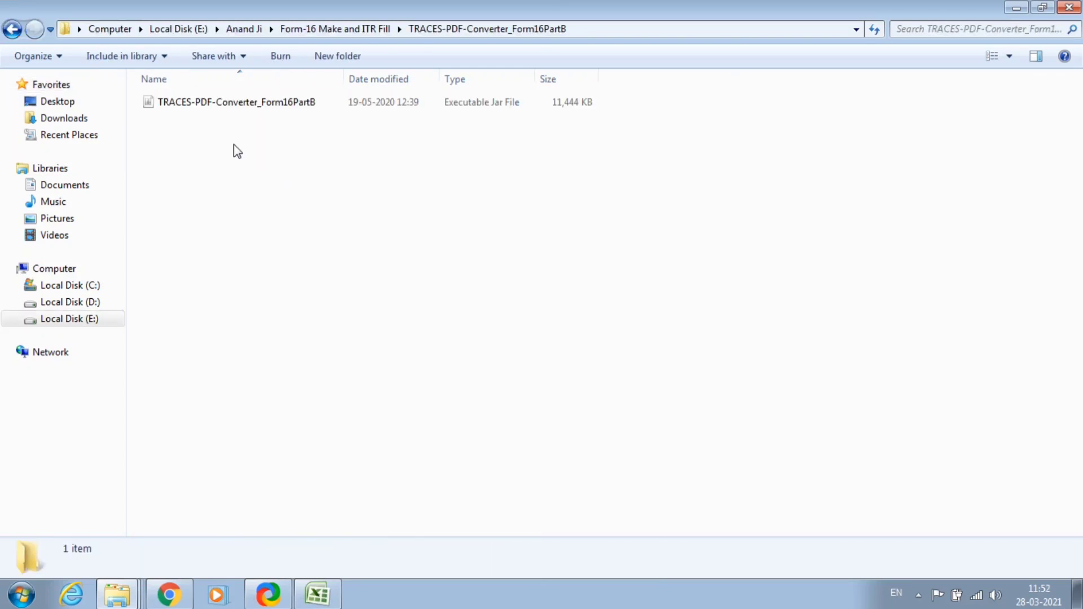
{"action": "left_click", "coordinate": [200, 104]}
{"action": "double_click", "coordinate": [200, 105]}
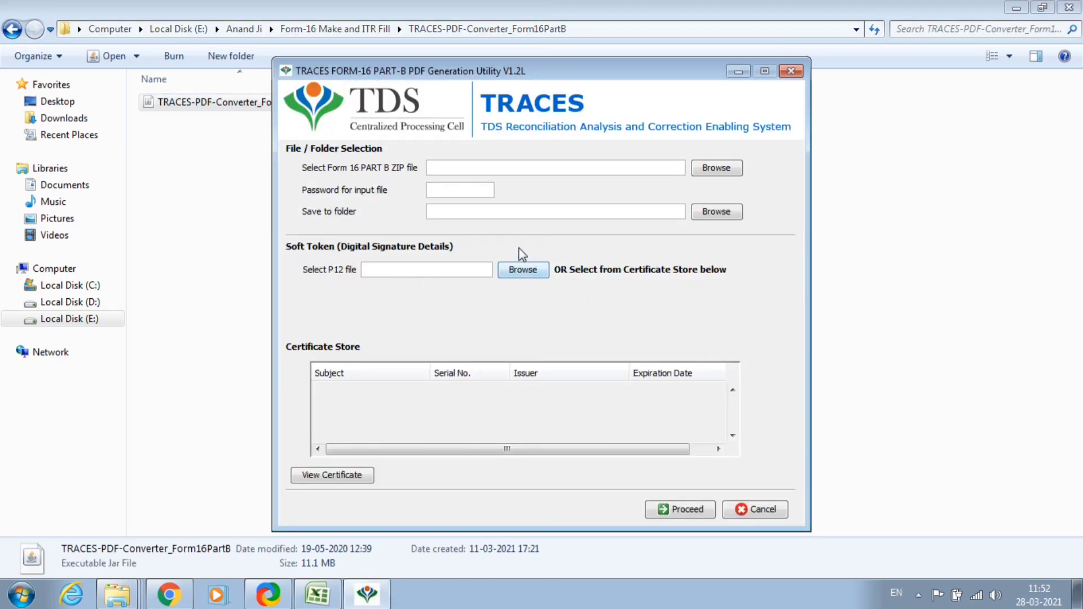
Select the PARTB zip from Desktop > FORM_16 with All Files shown.
{"action": "left_click", "coordinate": [709, 171]}
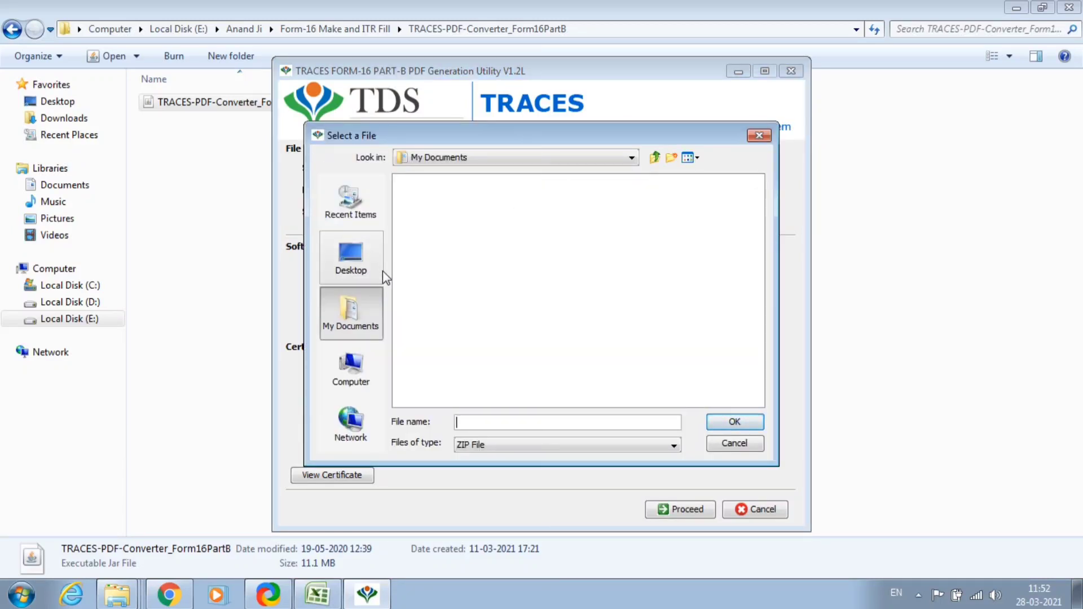
{"action": "left_click", "coordinate": [345, 260]}
{"action": "left_click", "coordinate": [566, 443]}
{"action": "left_click", "coordinate": [564, 459]}
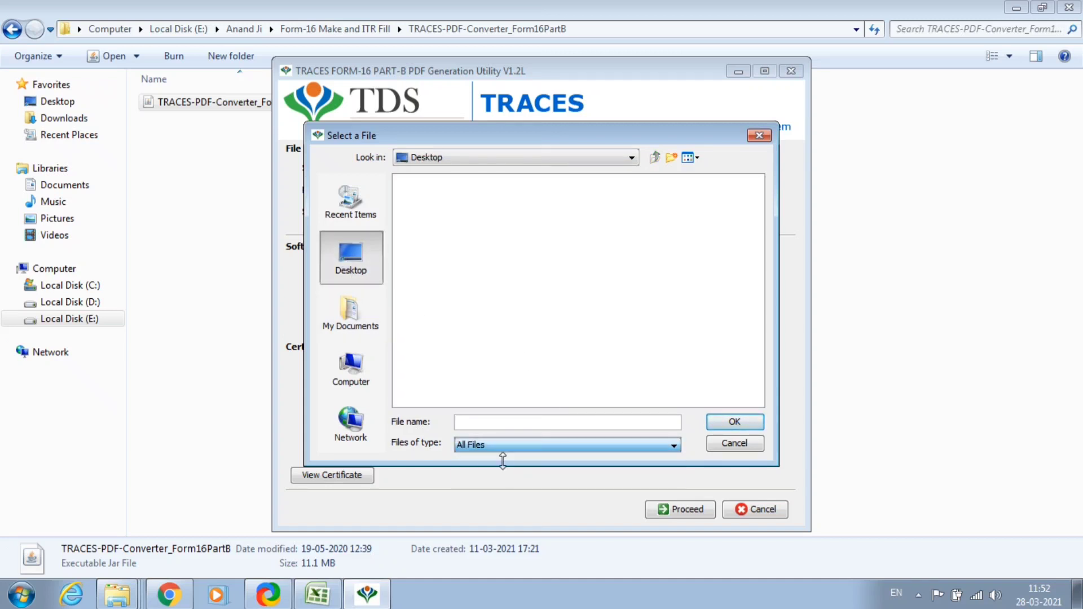
{"action": "double_click", "coordinate": [427, 268]}
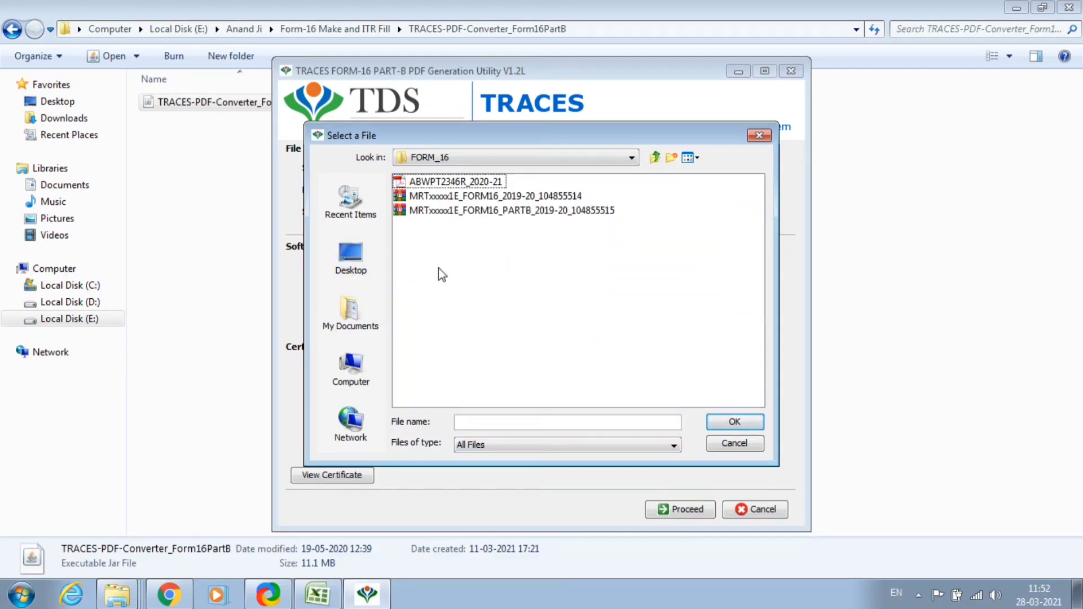
{"action": "left_click", "coordinate": [512, 211]}
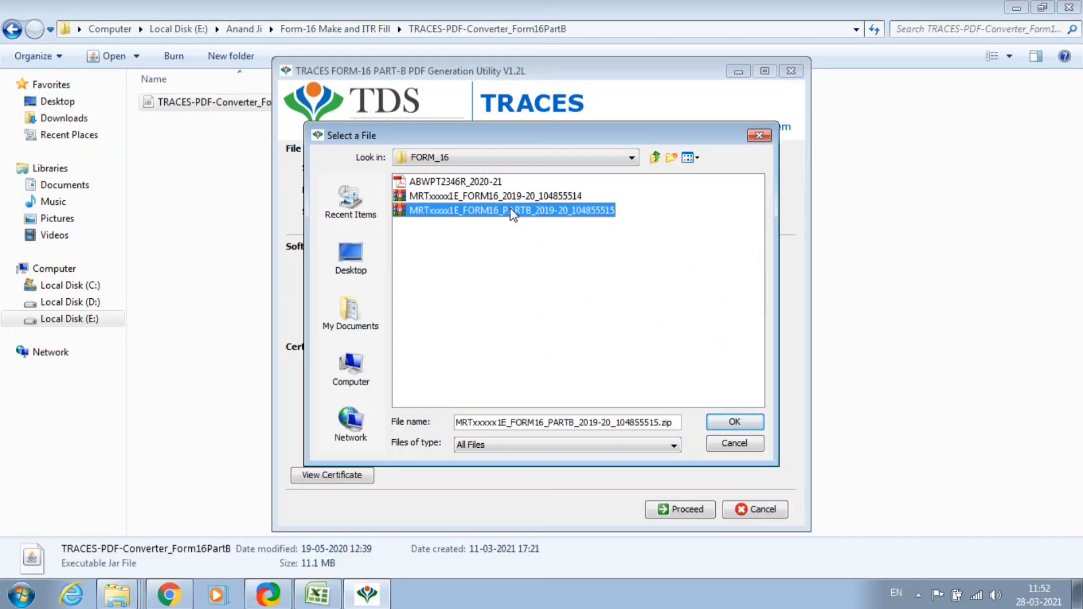
{"action": "left_click", "coordinate": [733, 423]}
Enter the Part B zip password and set the output folder to FORM_16.
{"action": "left_click", "coordinate": [454, 191]}
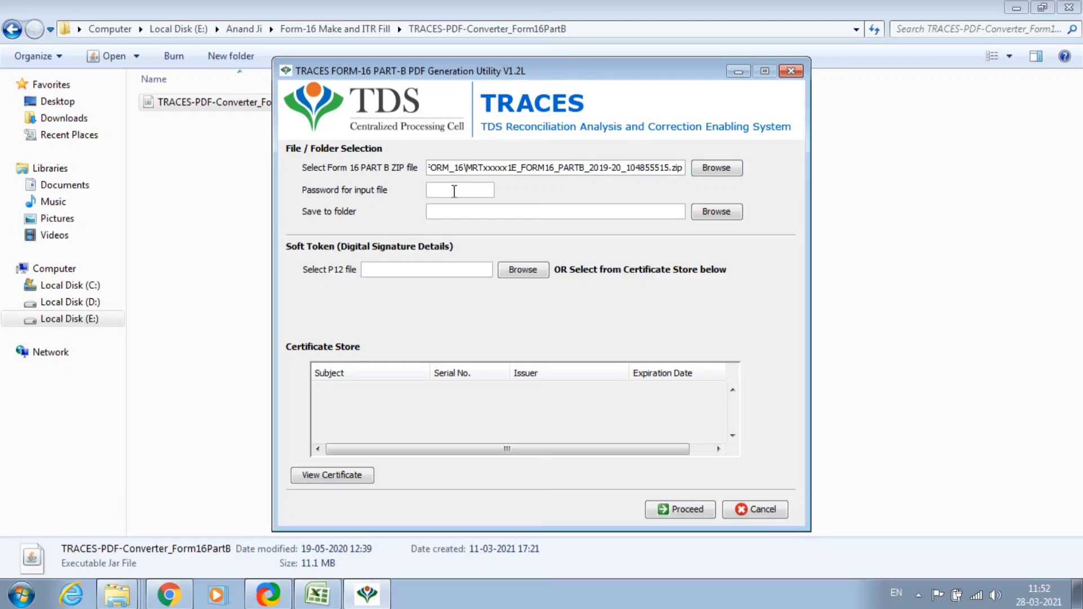
{"action": "type", "text": "MRTxxx"}
{"action": "key", "text": "Caps_Lock"}
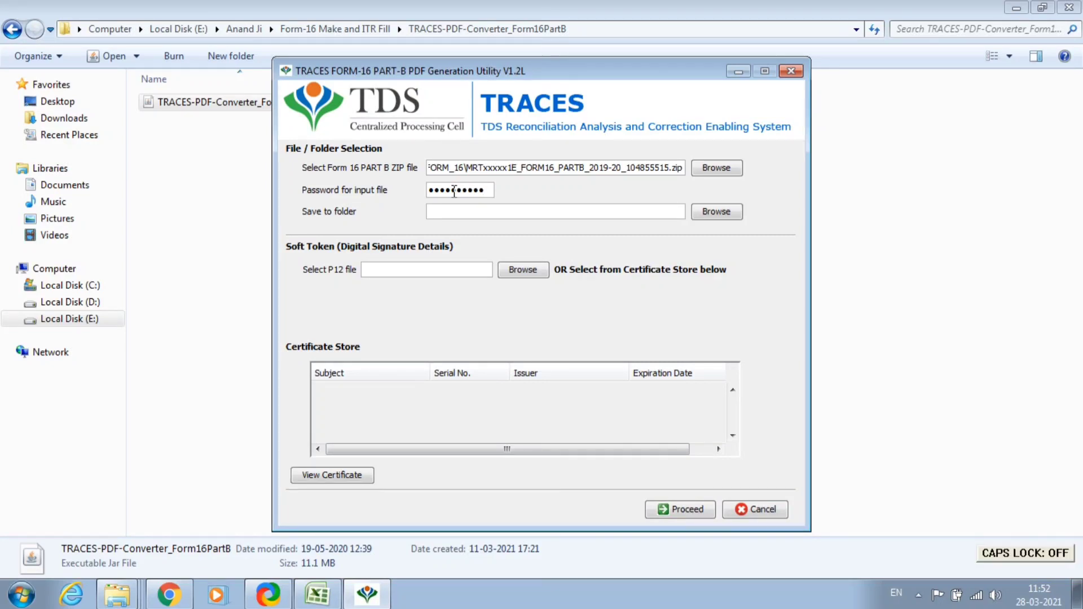
{"action": "left_click", "coordinate": [708, 215]}
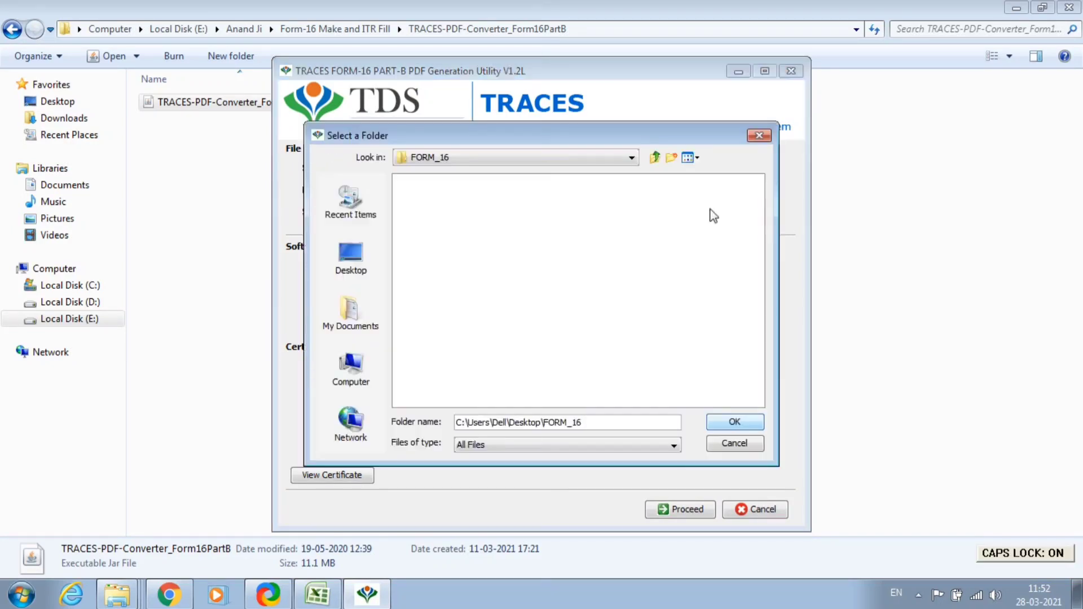
{"action": "left_click", "coordinate": [735, 424]}
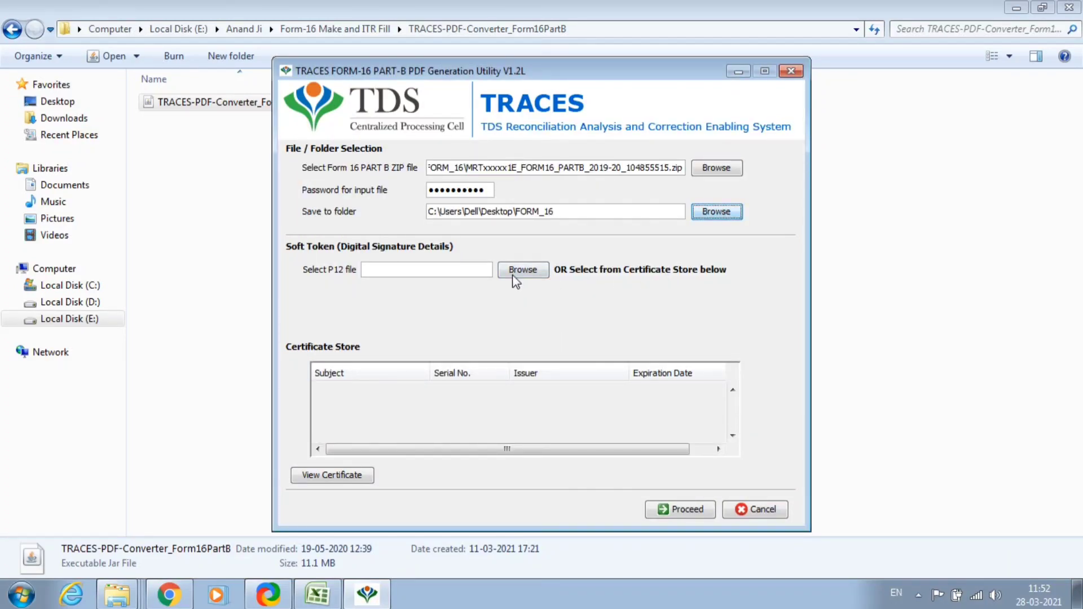
Generate the Part B PDF without a digital signature, dismiss the success message, and close the utility.
{"action": "left_click", "coordinate": [681, 511]}
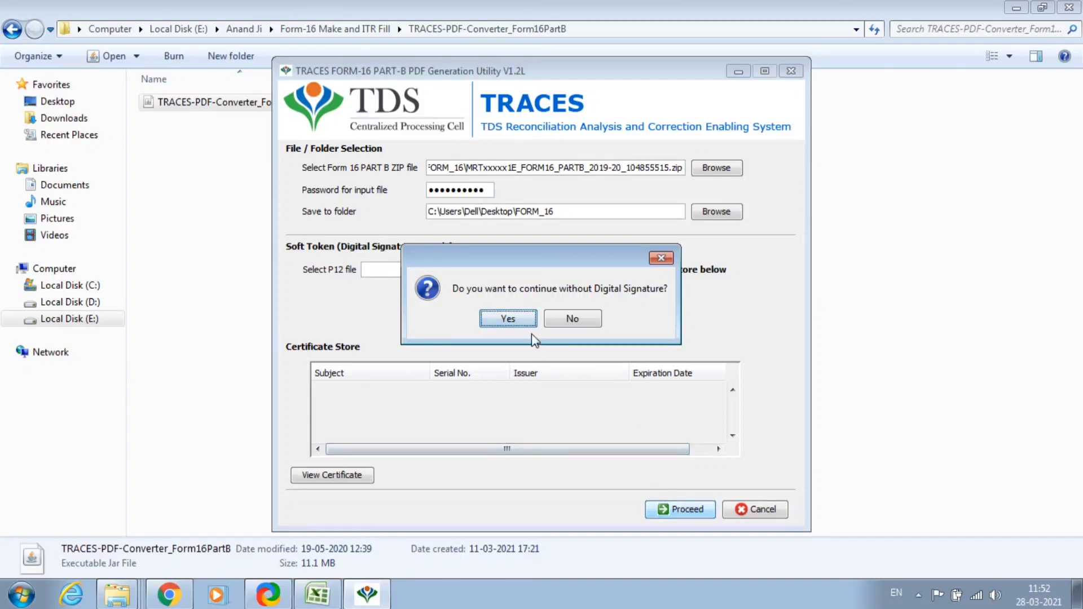
{"action": "left_click", "coordinate": [508, 320]}
{"action": "left_click", "coordinate": [510, 320]}
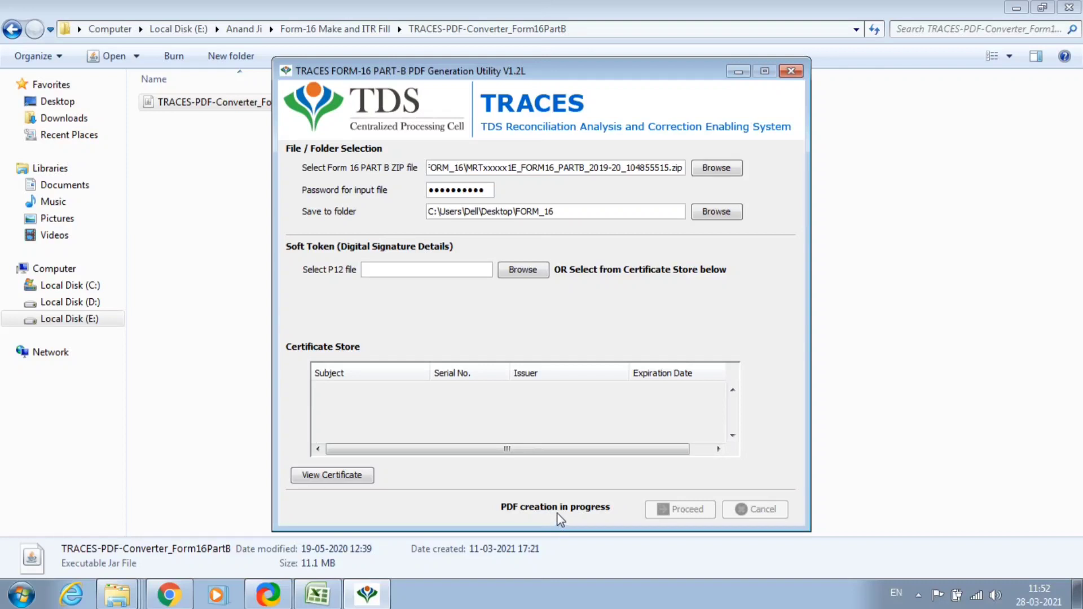
{"action": "left_click", "coordinate": [530, 320]}
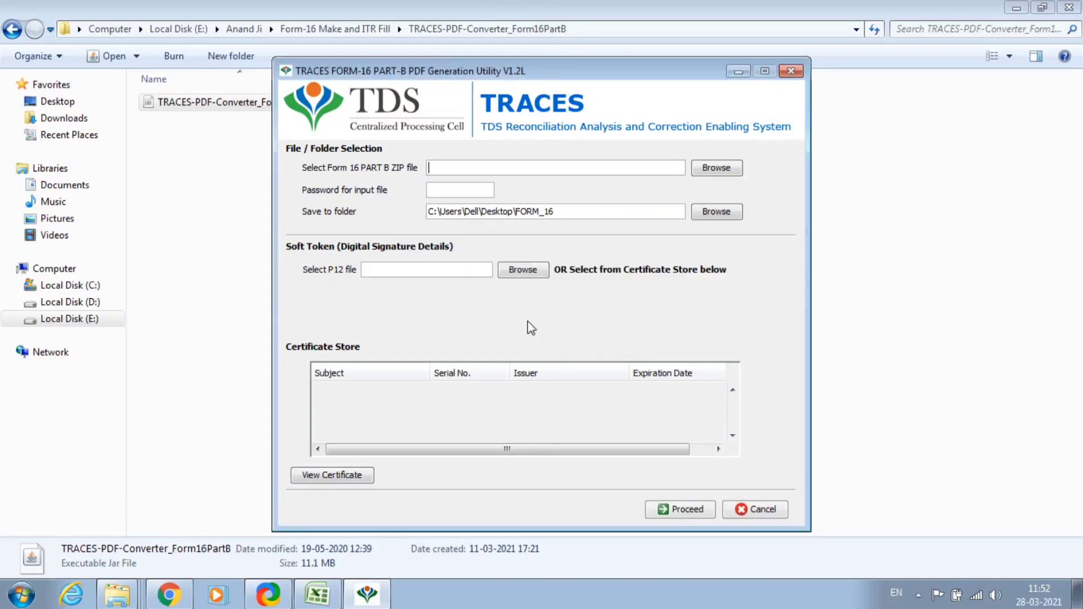
{"action": "left_click", "coordinate": [790, 70]}
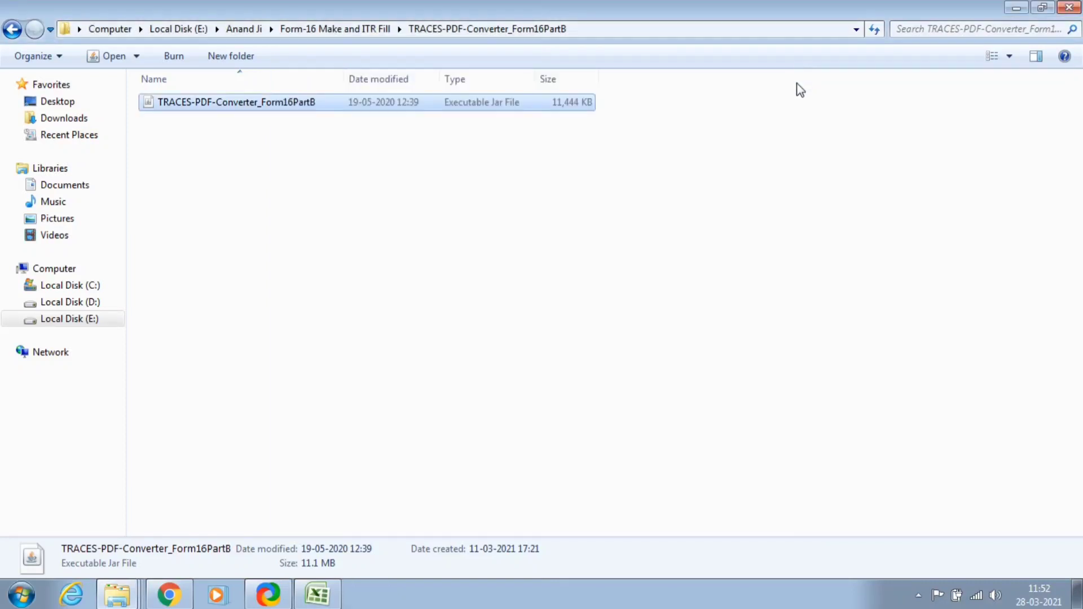
Close the converter and Downloads windows and check FORM_16 holds the Part A and Part B PDFs.
{"action": "left_click", "coordinate": [1015, 9]}
{"action": "left_click", "coordinate": [1070, 8]}
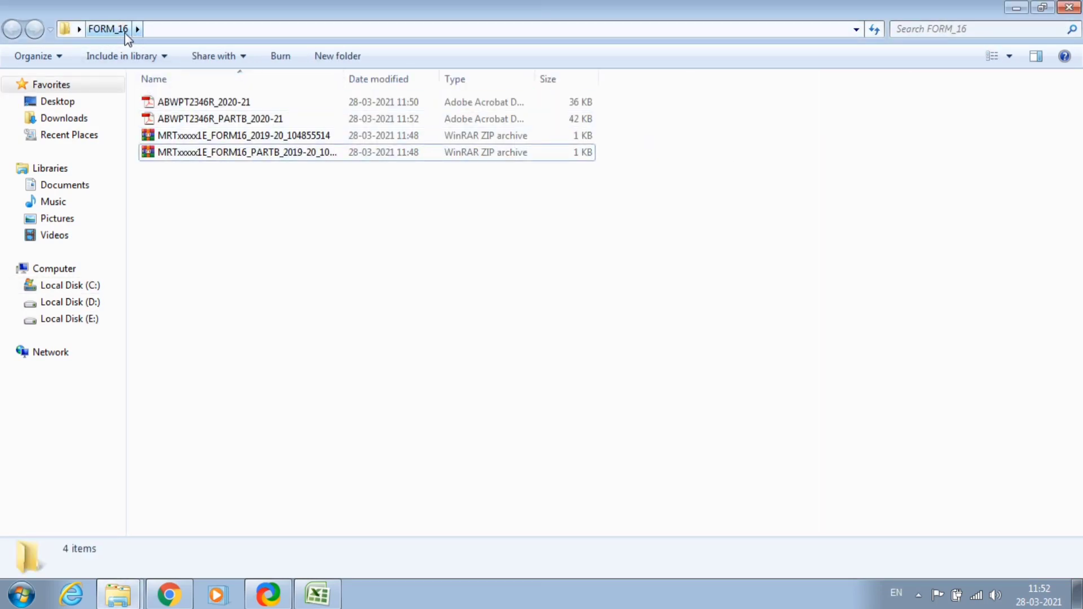
{"action": "left_click", "coordinate": [212, 109]}
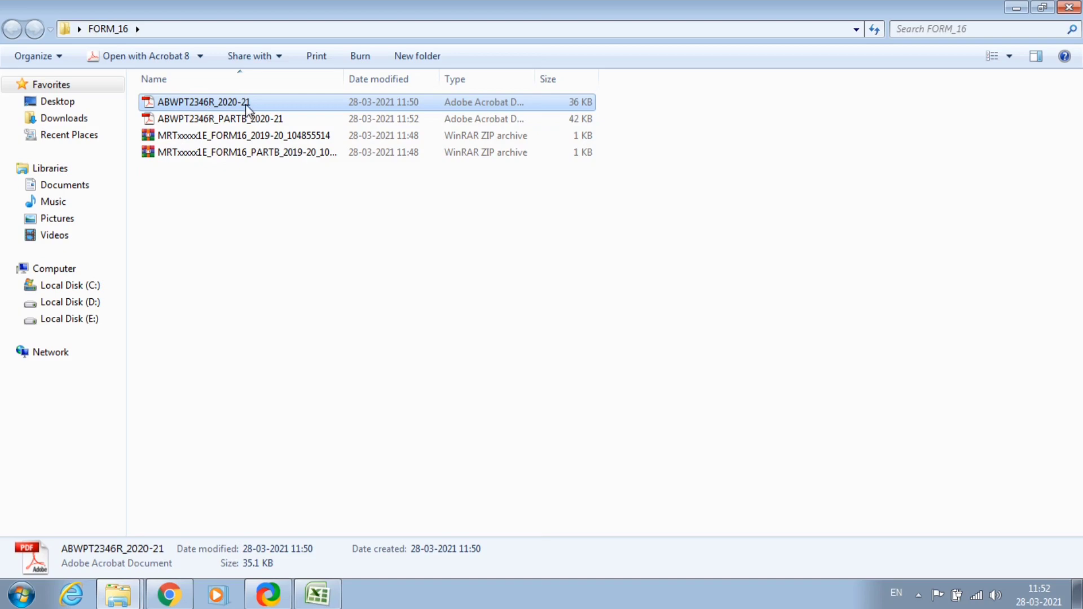
{"action": "left_click", "coordinate": [251, 216]}
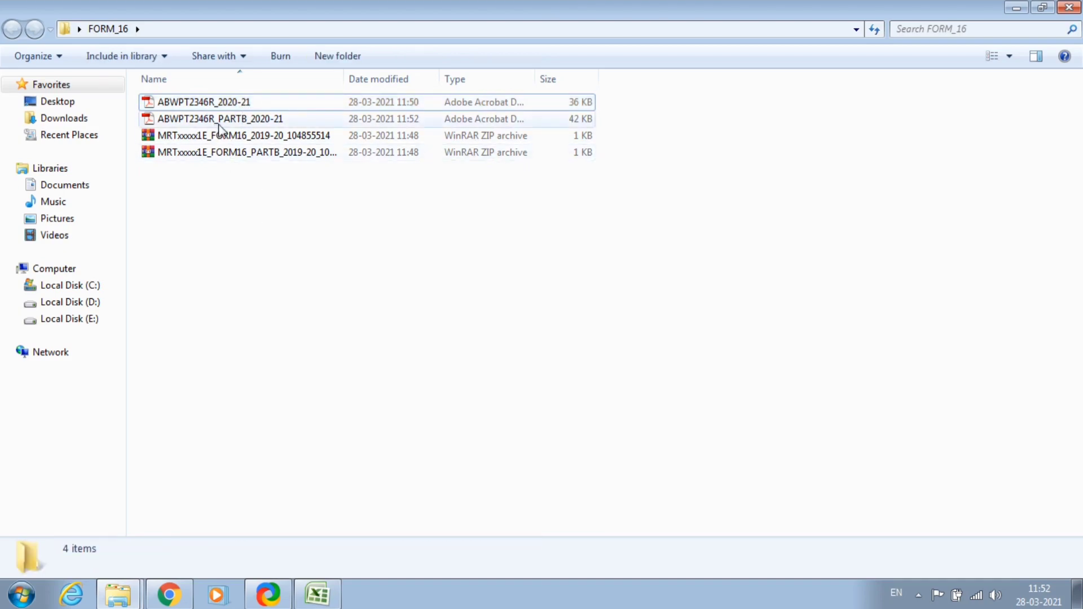
Select the first pensioner's row A2:Y2 in Excel, then open the Part A PDF from FORM_16.
{"action": "left_click", "coordinate": [316, 593]}
{"action": "key", "text": "Left"}
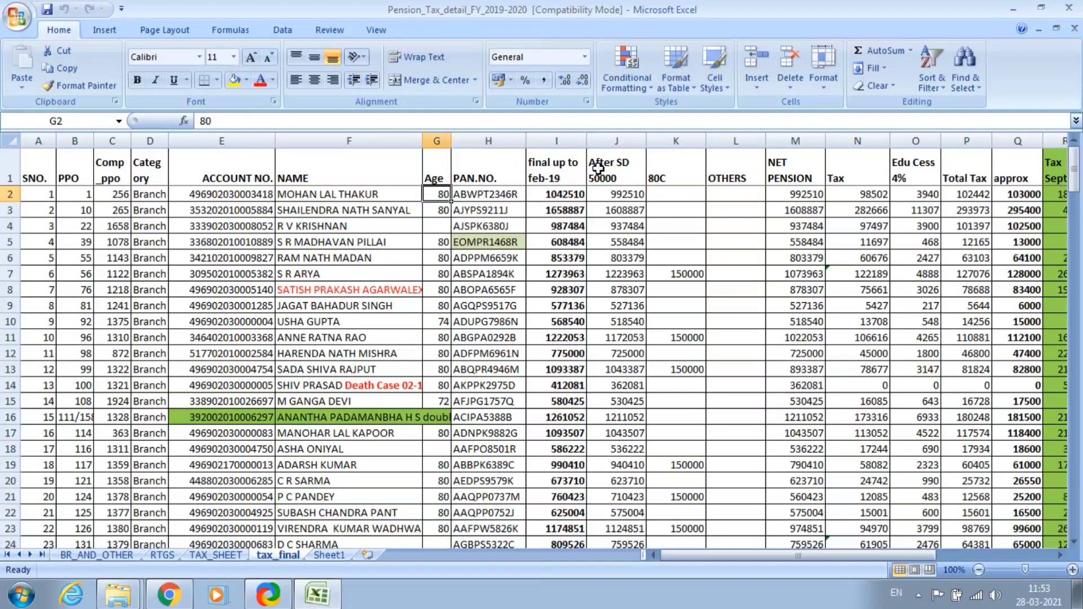
{"action": "key", "text": "Left"}
{"action": "key", "text": "Left"}
{"action": "key", "text": "Left"}
{"action": "key", "text": "Left"}
{"action": "key", "text": "Left"}
{"action": "key", "text": "Left"}
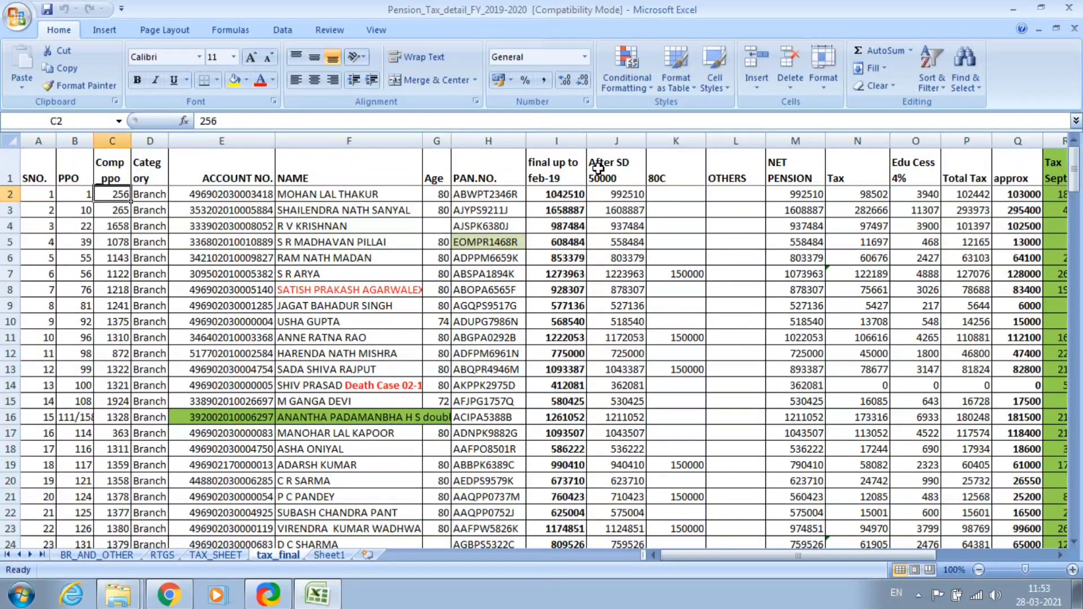
{"action": "key", "text": "shift+Right"}
{"action": "key", "text": "shift+Right"}
{"action": "key", "text": "shift+Right"}
{"action": "key", "text": "shift+Right"}
{"action": "key", "text": "shift+Right"}
{"action": "key", "text": "shift+Right"}
{"action": "key", "text": "shift+Right"}
{"action": "key", "text": "shift+Right"}
{"action": "key", "text": "shift+Right"}
{"action": "key", "text": "shift+Right"}
{"action": "key", "text": "shift+Right"}
{"action": "key", "text": "shift+Right"}
{"action": "key", "text": "shift+Right"}
{"action": "key", "text": "shift+Right"}
{"action": "key", "text": "shift+Right"}
{"action": "key", "text": "shift+Right"}
{"action": "key", "text": "shift+Right"}
{"action": "key", "text": "shift+Right"}
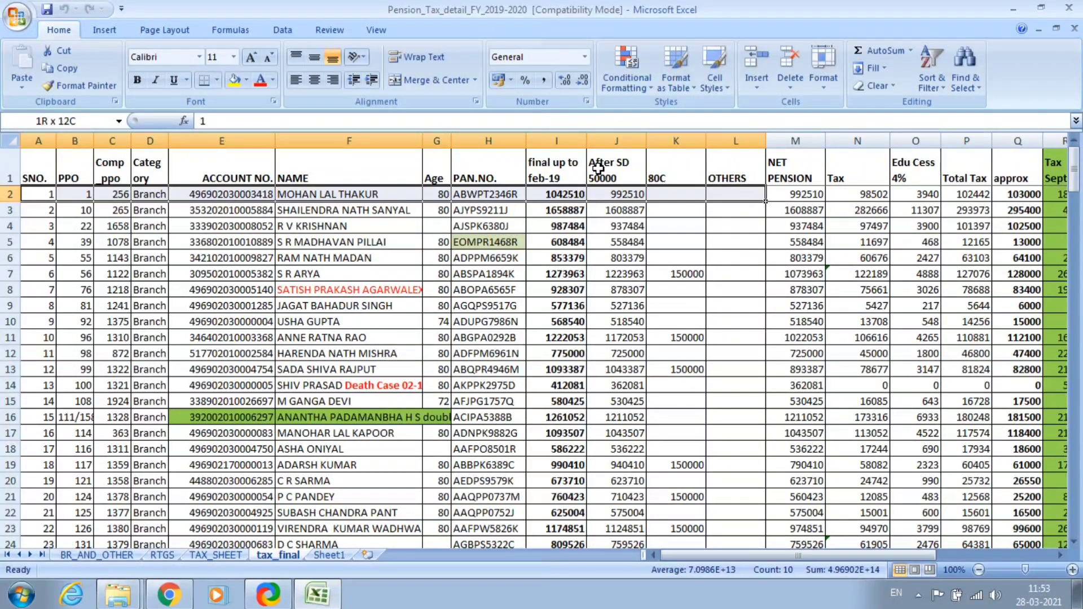
{"action": "key", "text": "shift+Right"}
{"action": "key", "text": "shift+Right"}
{"action": "key", "text": "shift+Right"}
{"action": "key", "text": "shift+Right"}
{"action": "key", "text": "shift+Right"}
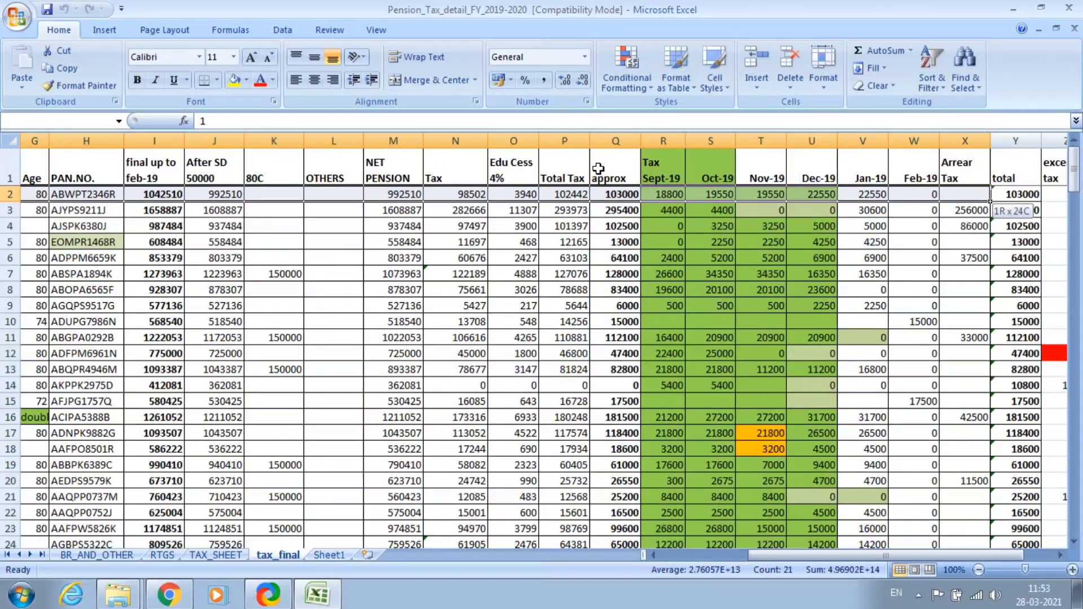
{"action": "key", "text": "shift+Right"}
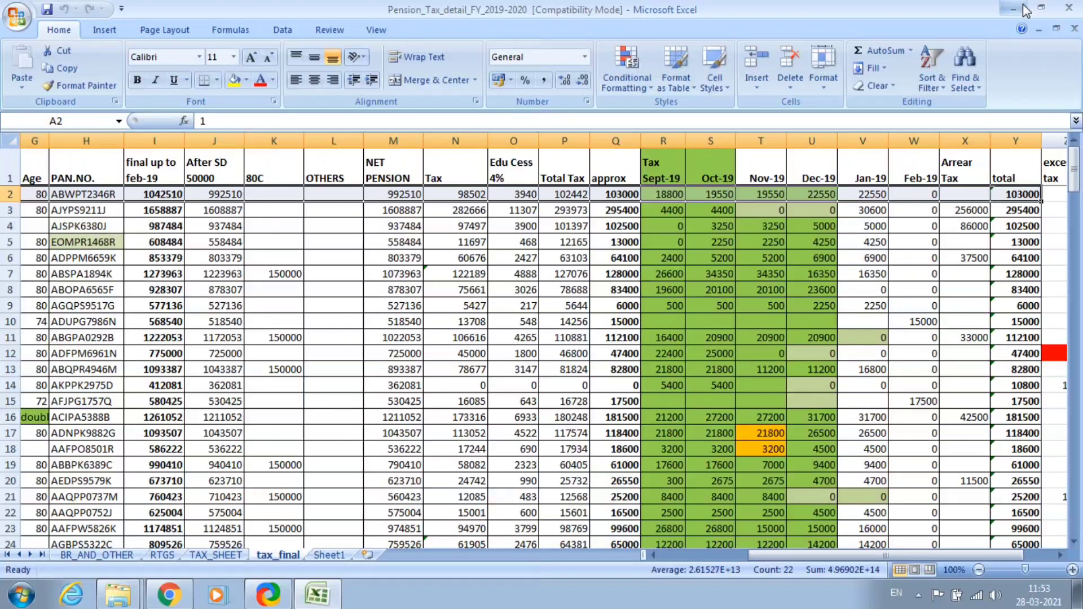
{"action": "left_click", "coordinate": [1013, 8]}
{"action": "double_click", "coordinate": [241, 104]}
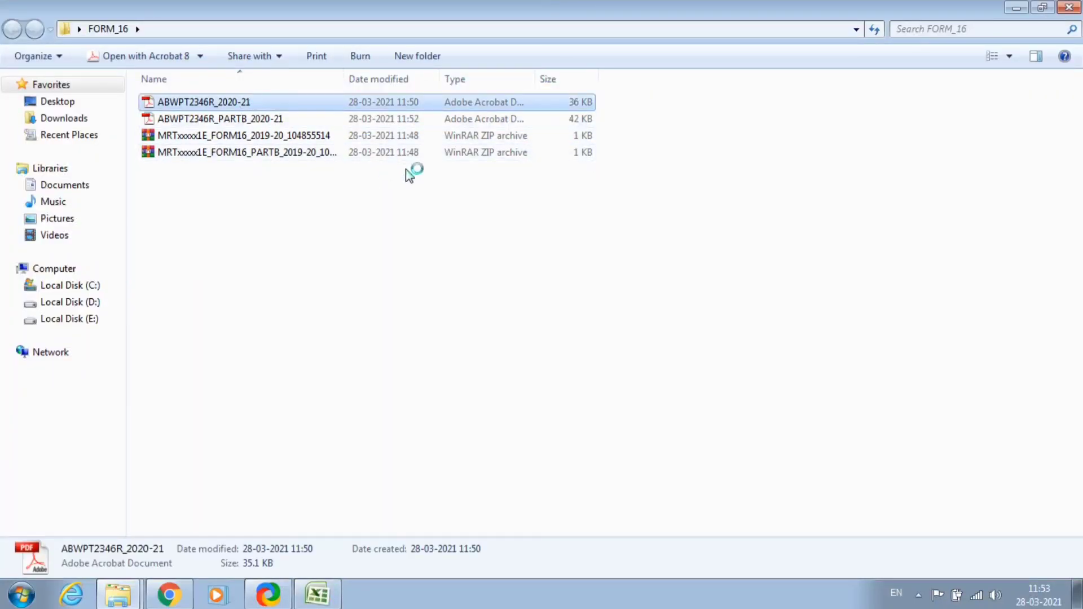
Scroll the Part A PDF to the quarterly summary showing 439447.00 paid and 103000.00 tax deducted.
{"action": "scroll", "coordinate": [508, 265], "scroll_direction": "down", "scroll_amount": 3}
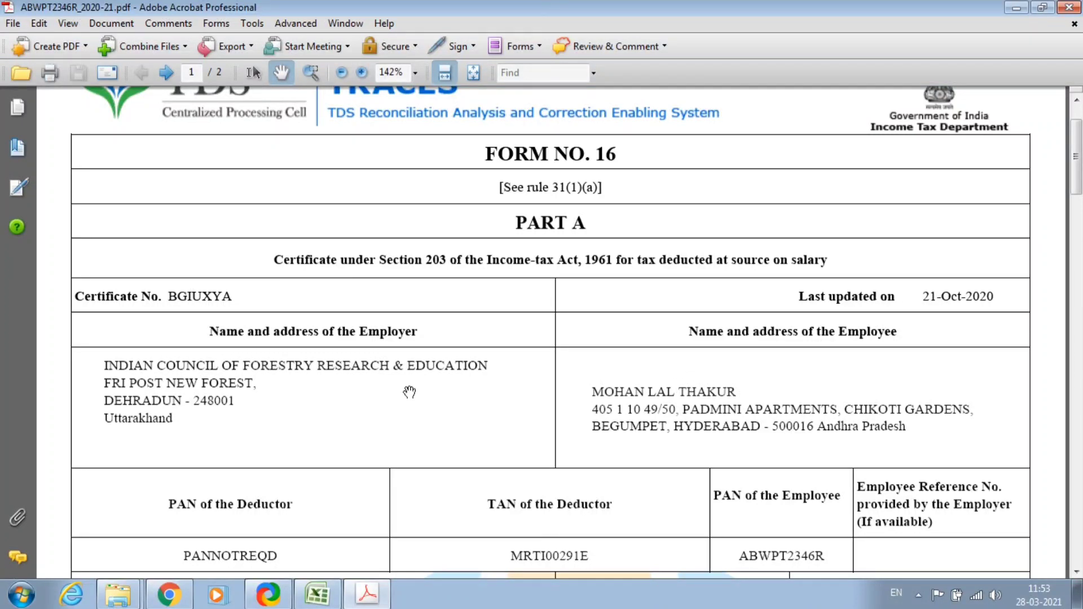
{"action": "scroll", "coordinate": [226, 502], "scroll_direction": "down", "scroll_amount": 4}
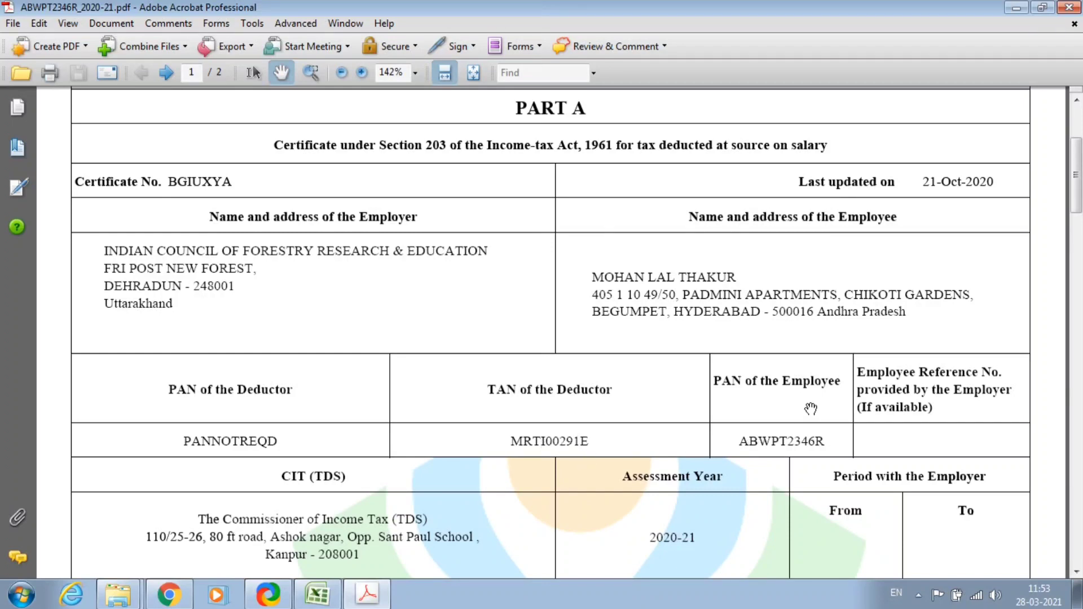
{"action": "scroll", "coordinate": [794, 437], "scroll_direction": "down", "scroll_amount": 3}
{"action": "scroll", "coordinate": [792, 437], "scroll_direction": "down", "scroll_amount": 6}
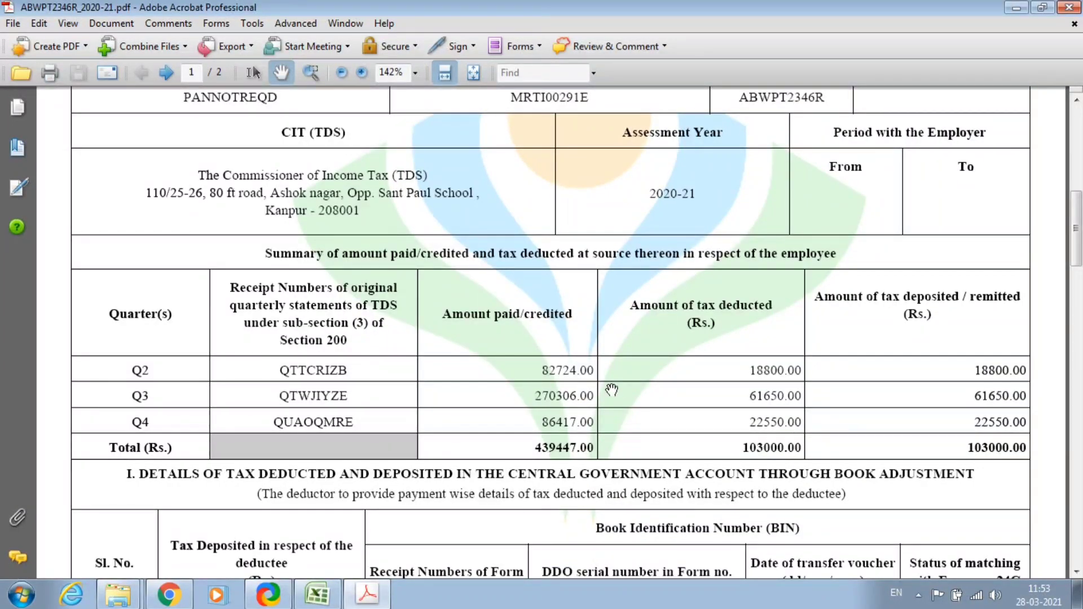
{"action": "scroll", "coordinate": [609, 389], "scroll_direction": "down", "scroll_amount": 1}
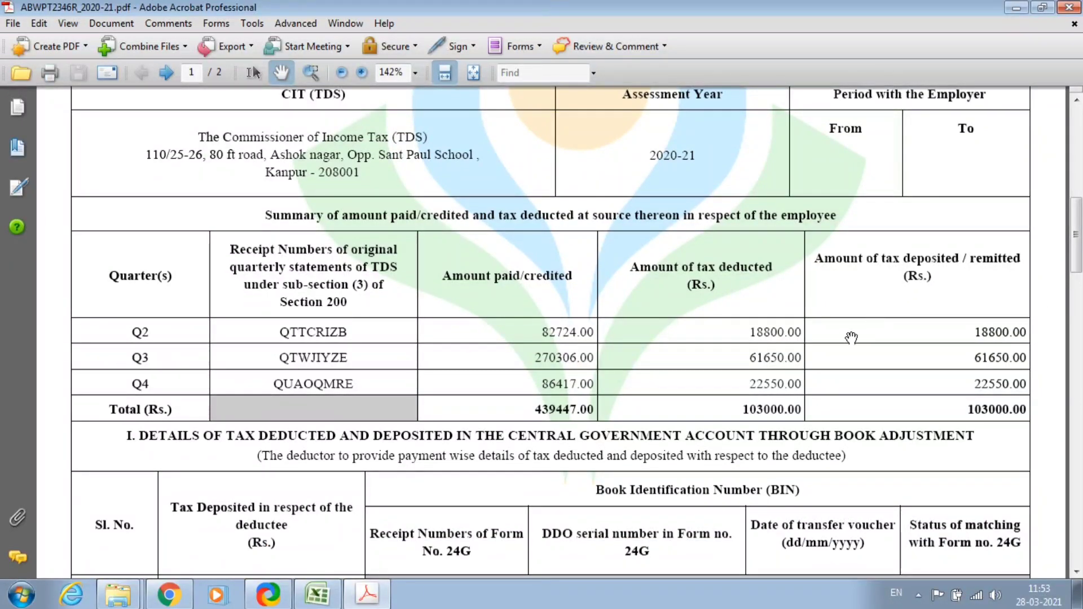
{"action": "key", "text": "alt+Tab"}
{"action": "key", "text": "alt+Tab"}
{"action": "key", "text": "alt+Tab"}
{"action": "key", "text": "alt+Tab"}
{"action": "key", "text": "alt+Tab"}
{"action": "key", "text": "alt+Tab"}
{"action": "key", "text": "alt+Tab"}
{"action": "key", "text": "alt+Tab"}
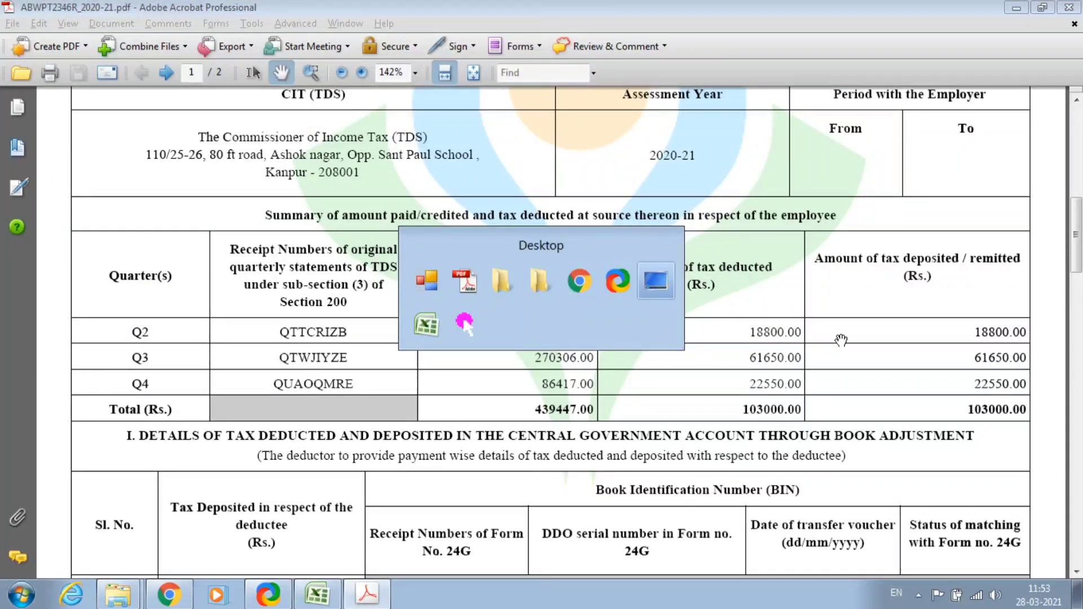
{"action": "key", "text": "shift+Right"}
{"action": "key", "text": "shift+Right"}
{"action": "key", "text": "shift+Right"}
{"action": "key", "text": "shift+Right"}
{"action": "key", "text": "shift+Right"}
{"action": "key", "text": "shift+Right"}
{"action": "key", "text": "shift+Right"}
{"action": "key", "text": "shift+Right"}
{"action": "key", "text": "shift+Right"}
{"action": "key", "text": "shift+Right"}
{"action": "key", "text": "shift+Right"}
{"action": "key", "text": "shift+Right"}
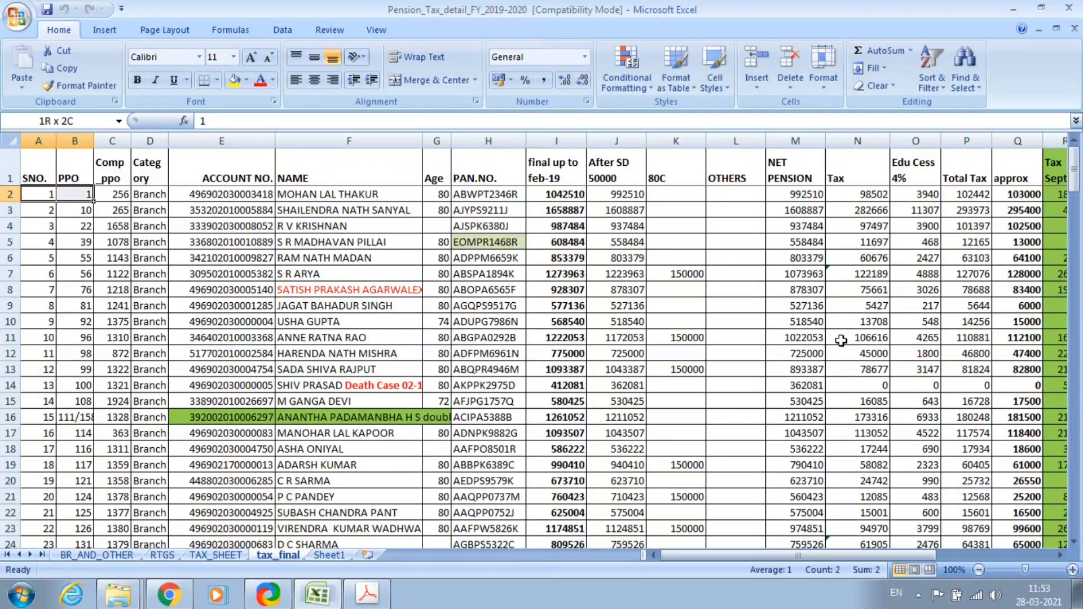
{"action": "key", "text": "shift+Right"}
{"action": "key", "text": "shift+Right"}
{"action": "key", "text": "shift+Right"}
{"action": "key", "text": "shift+Right"}
{"action": "key", "text": "shift+Right"}
{"action": "key", "text": "shift+Right"}
{"action": "key", "text": "shift+Right"}
{"action": "key", "text": "shift+Right"}
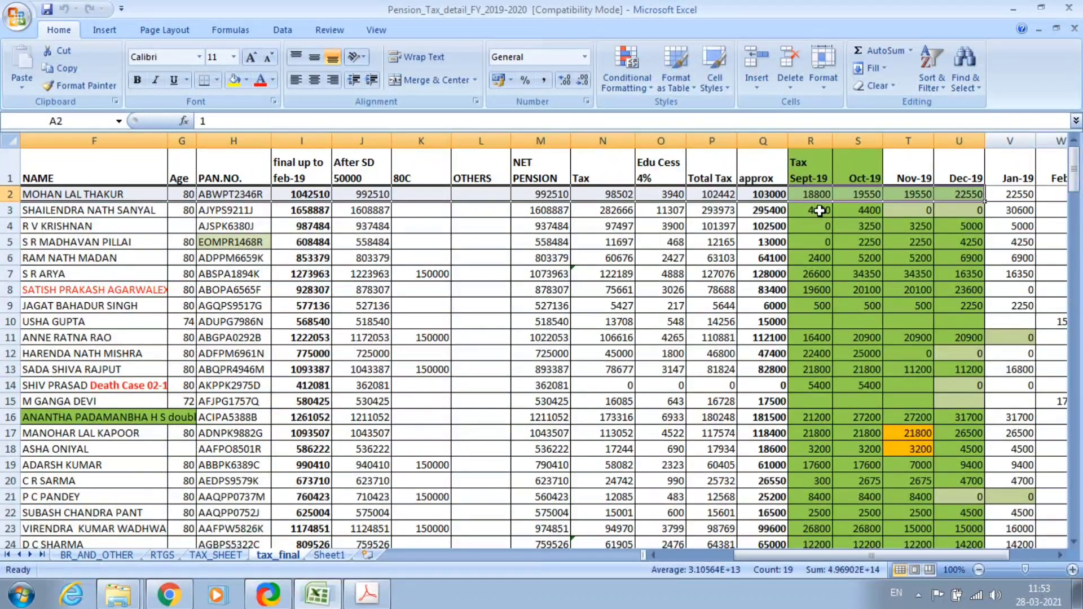
{"action": "key", "text": "alt+Tab"}
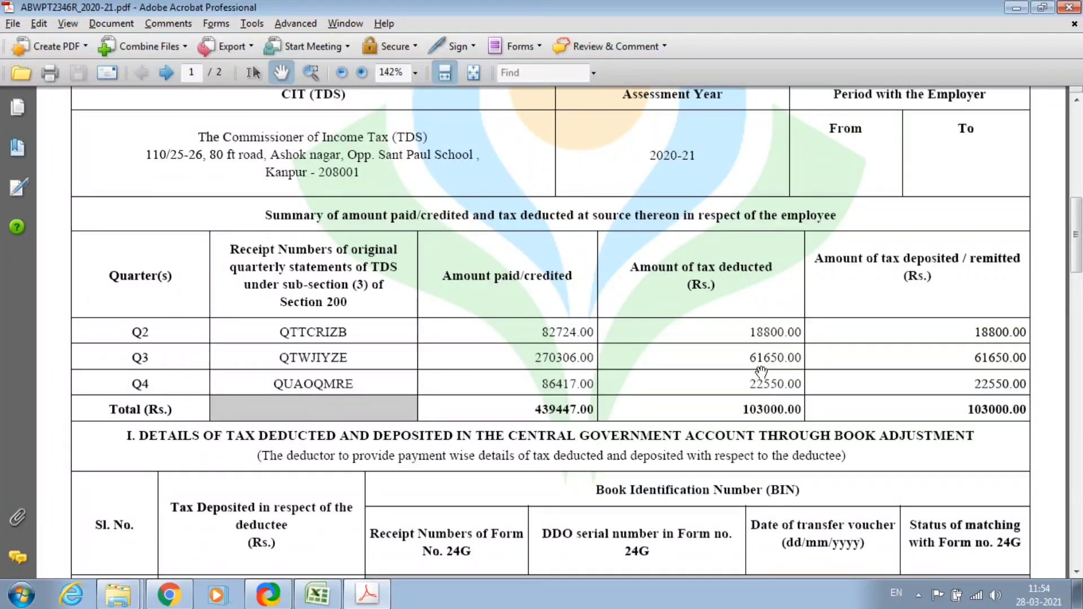
{"action": "key", "text": "alt+Tab"}
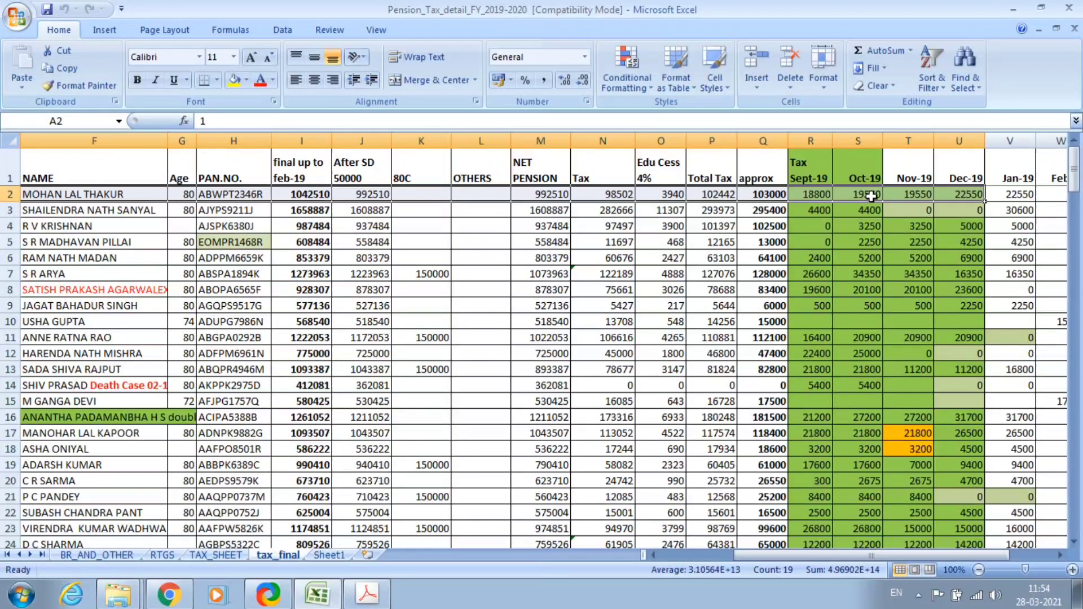
{"action": "left_click", "coordinate": [816, 194]}
{"action": "key", "text": "Right"}
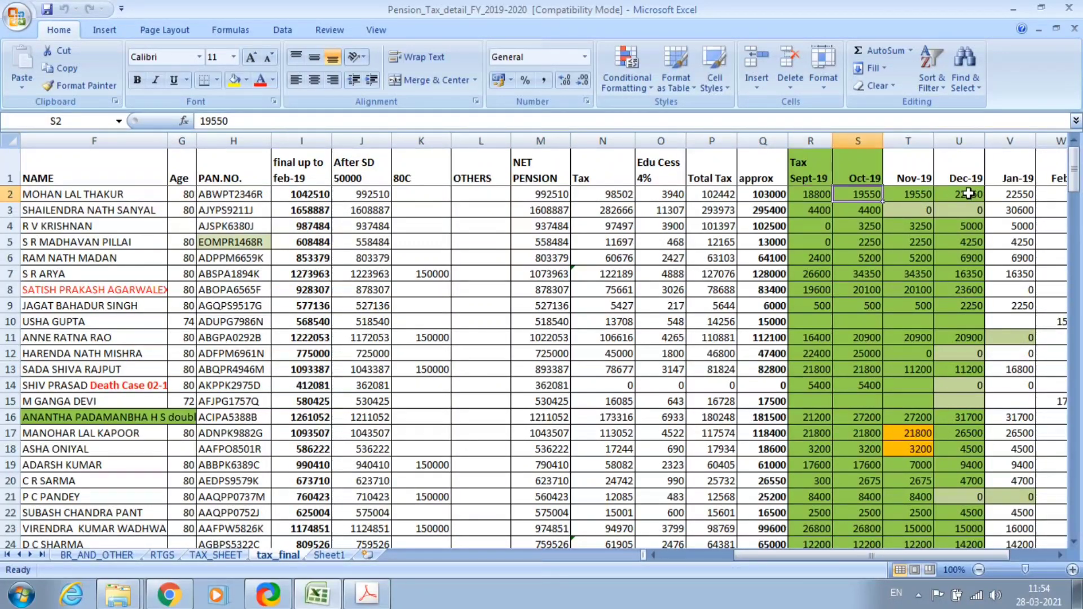
{"action": "key", "text": "shift+Right"}
{"action": "key", "text": "shift+Right"}
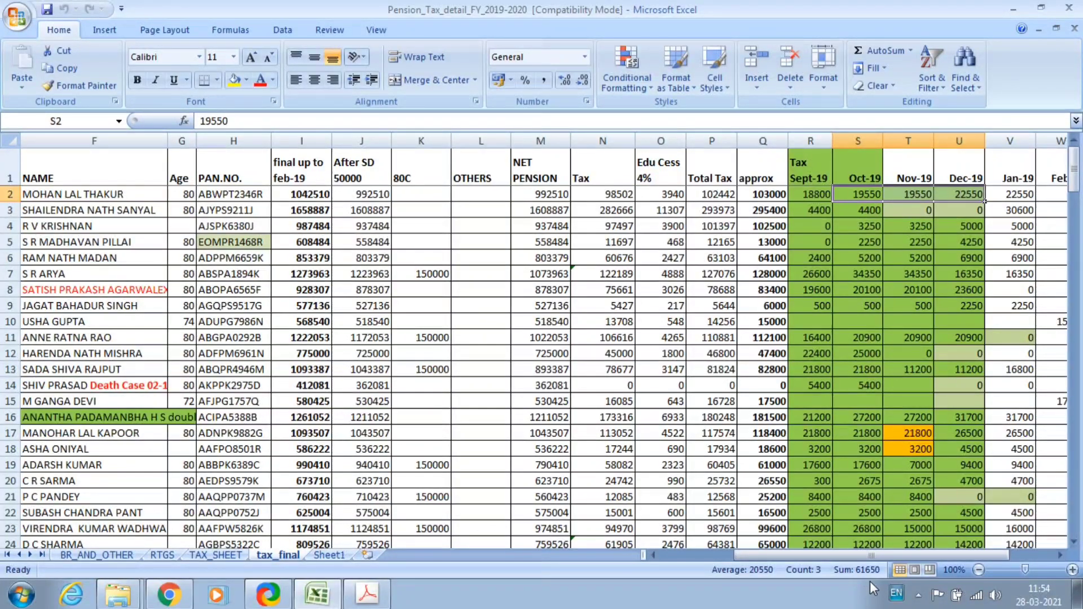
{"action": "key", "text": "alt+Tab"}
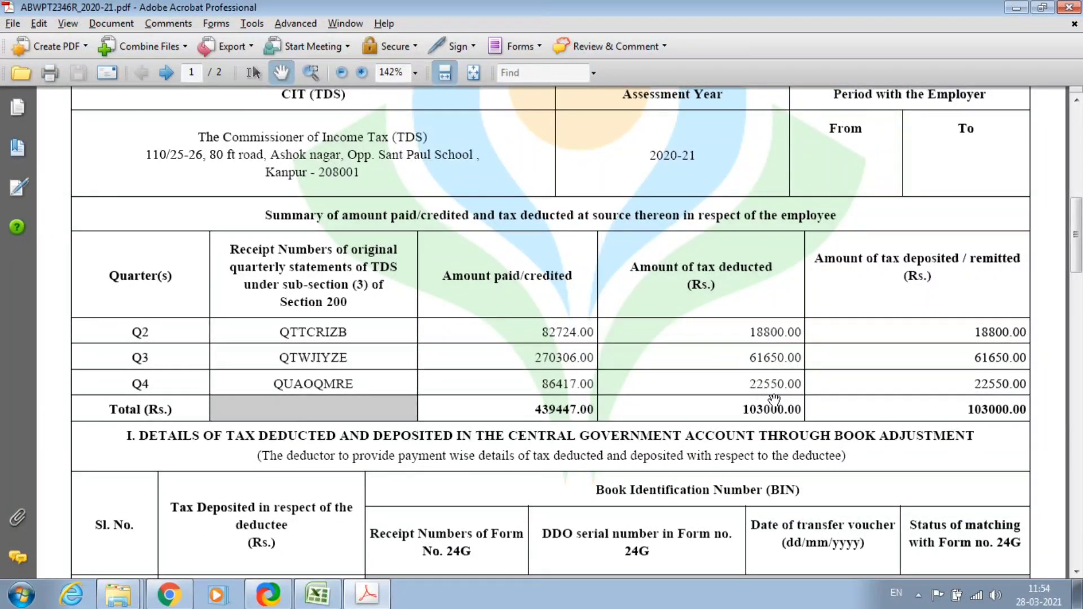
{"action": "key", "text": "alt+Tab"}
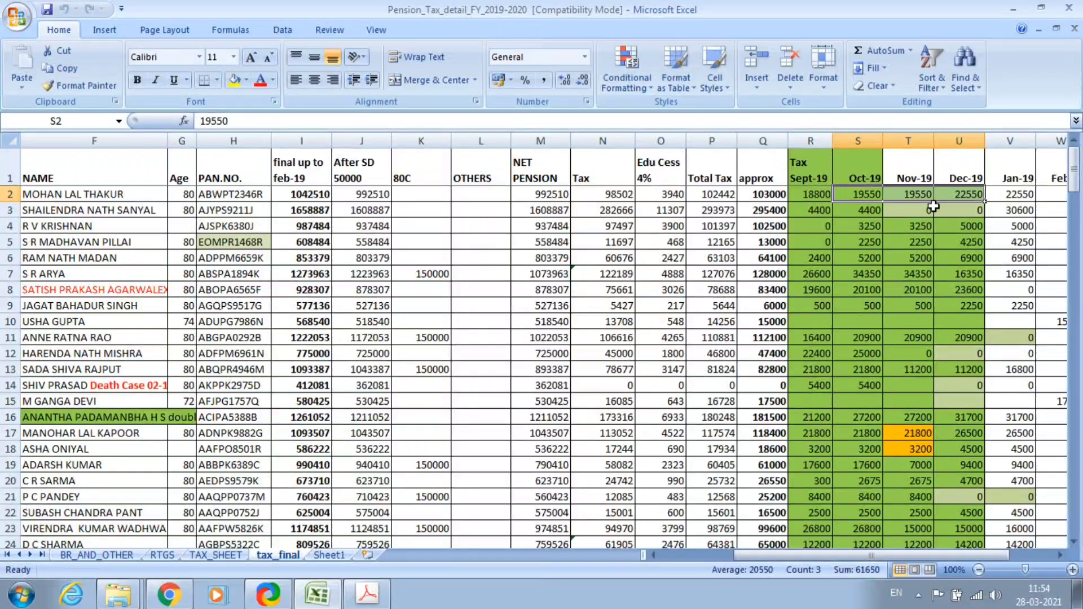
{"action": "left_click", "coordinate": [1016, 193]}
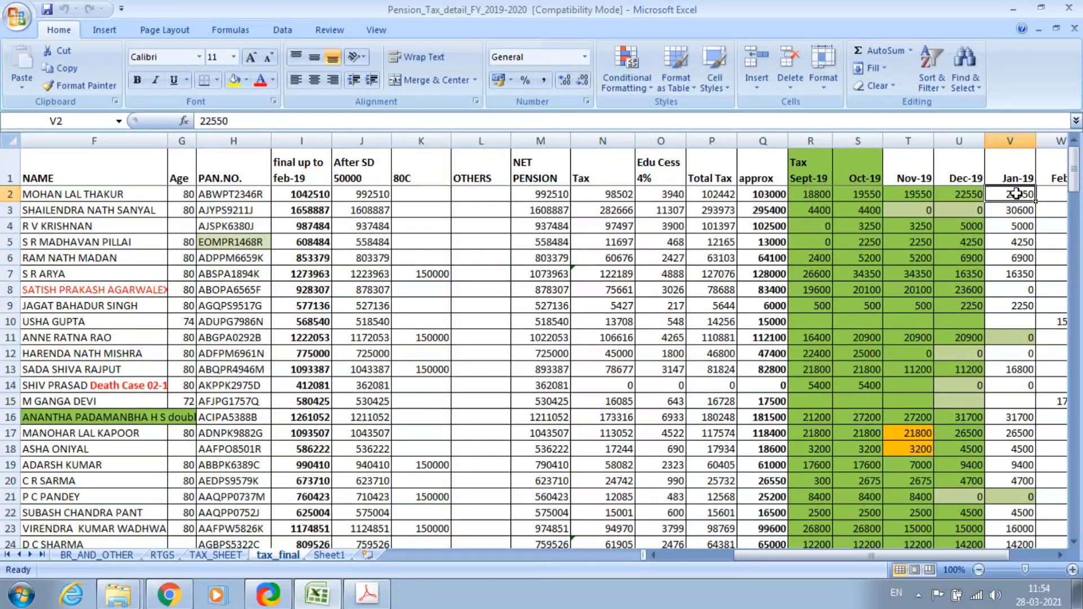
{"action": "scroll", "coordinate": [1016, 194], "scroll_direction": "right", "scroll_amount": 1}
{"action": "left_click", "coordinate": [1016, 193]}
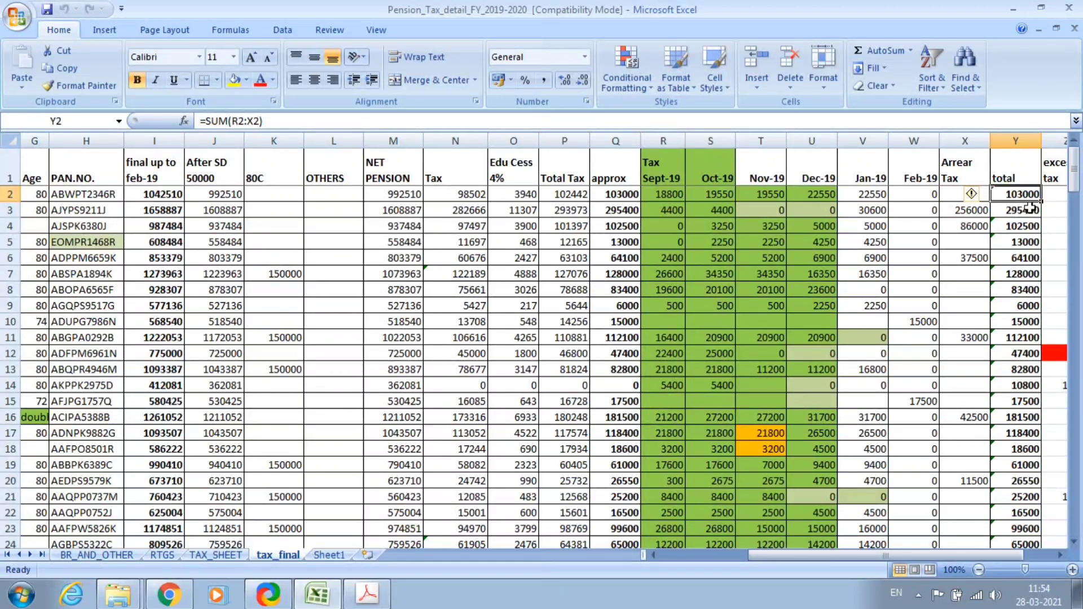
{"action": "key", "text": "alt+Tab"}
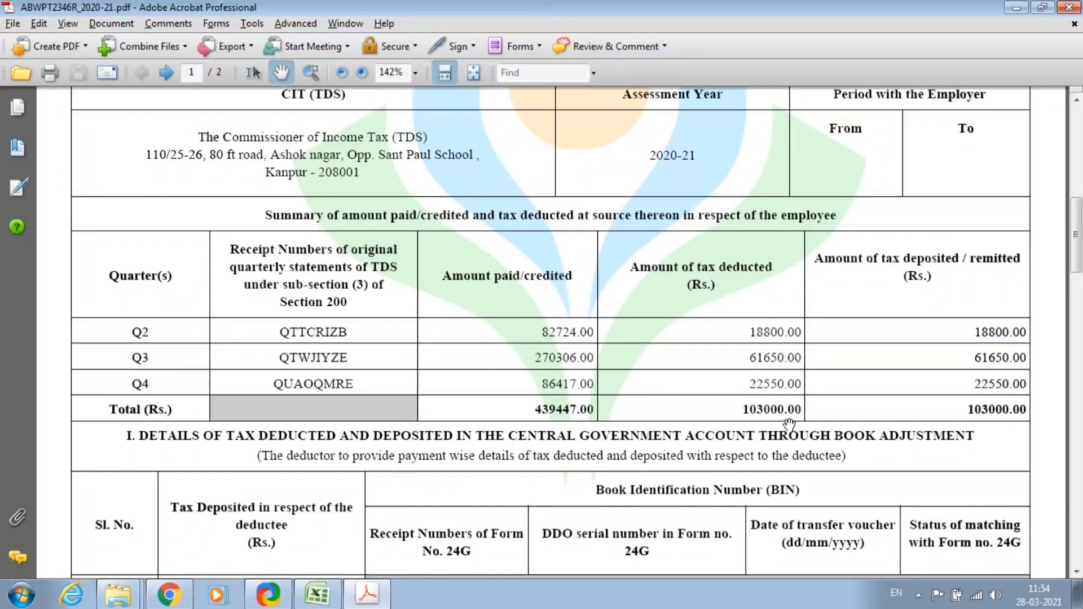
Compare the Sept-19 (R2) and Oct-19 (S2) workbook amounts against the PDF's BSR 0291969 challans.
{"action": "scroll", "coordinate": [705, 392], "scroll_direction": "up", "scroll_amount": 1}
{"action": "scroll", "coordinate": [708, 393], "scroll_direction": "down", "scroll_amount": 1}
{"action": "scroll", "coordinate": [707, 393], "scroll_direction": "down", "scroll_amount": 1}
{"action": "scroll", "coordinate": [543, 398], "scroll_direction": "down", "scroll_amount": 6}
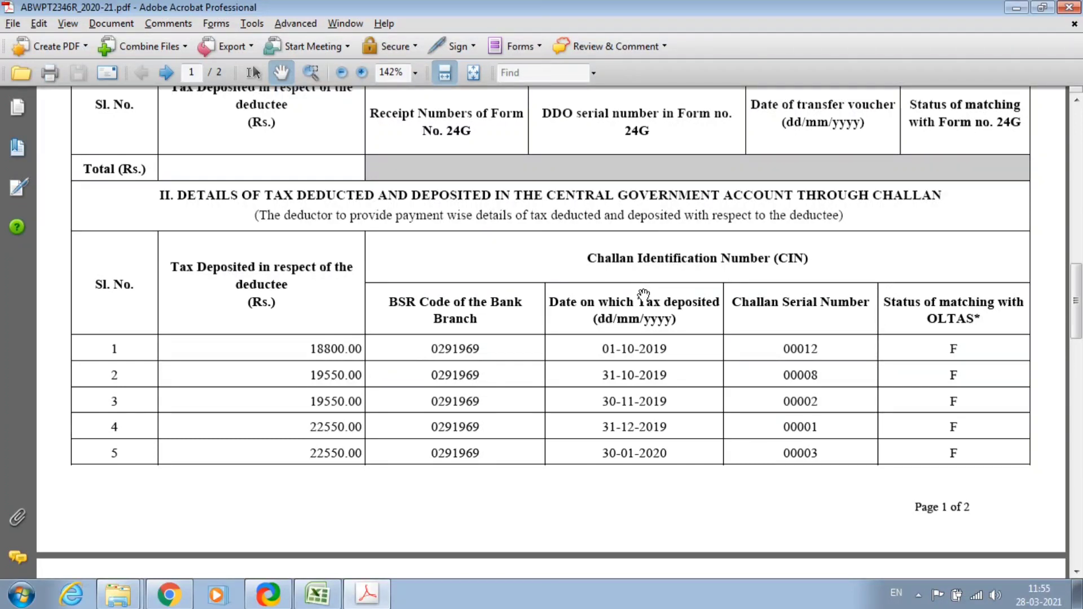
{"action": "key", "text": "alt+Tab"}
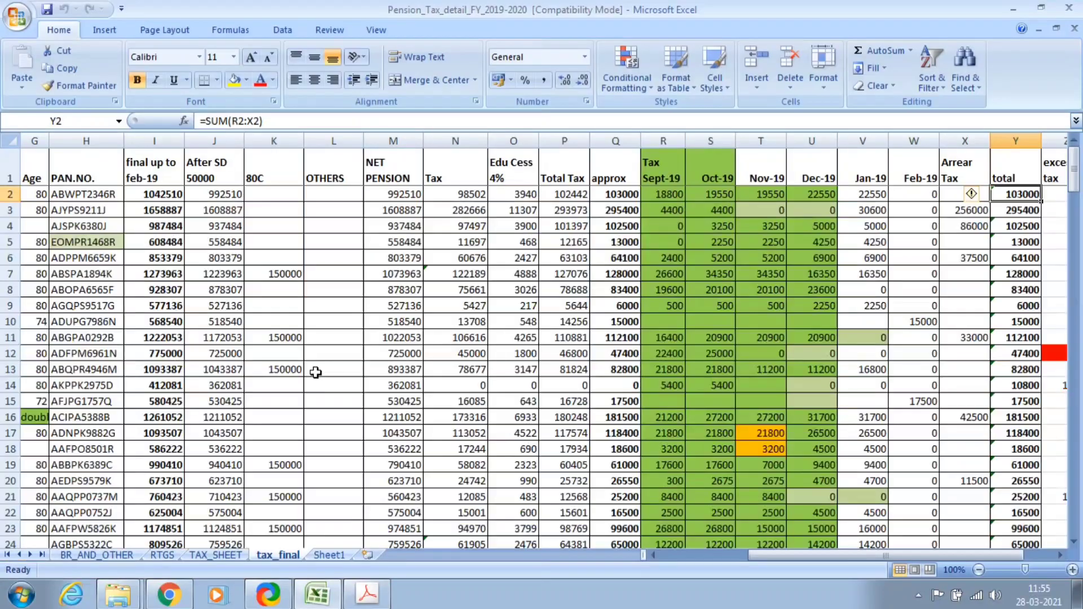
{"action": "left_click", "coordinate": [665, 195]}
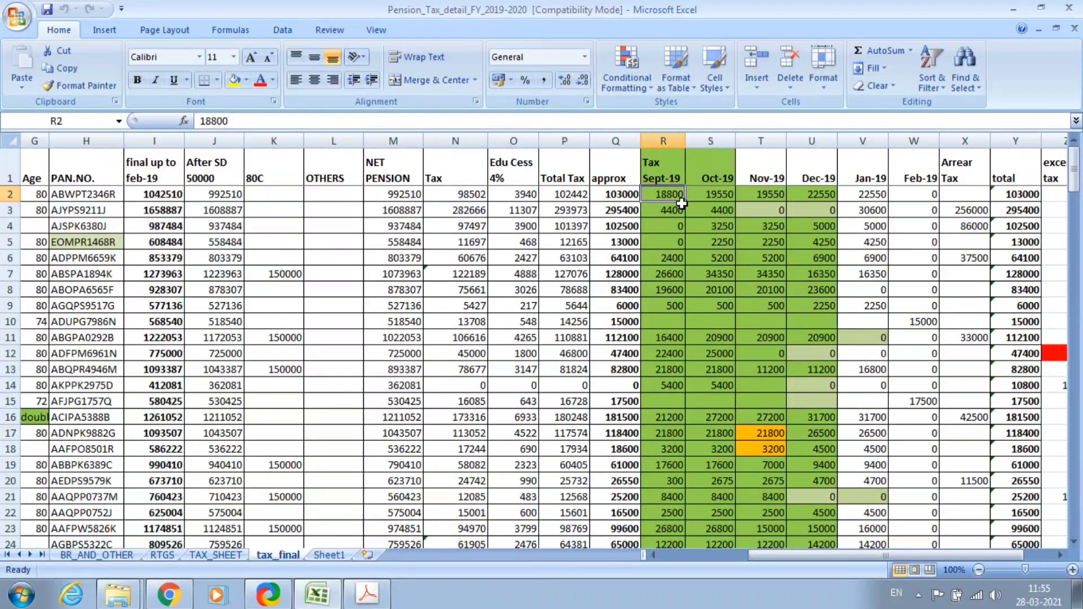
{"action": "key", "text": "alt+Tab"}
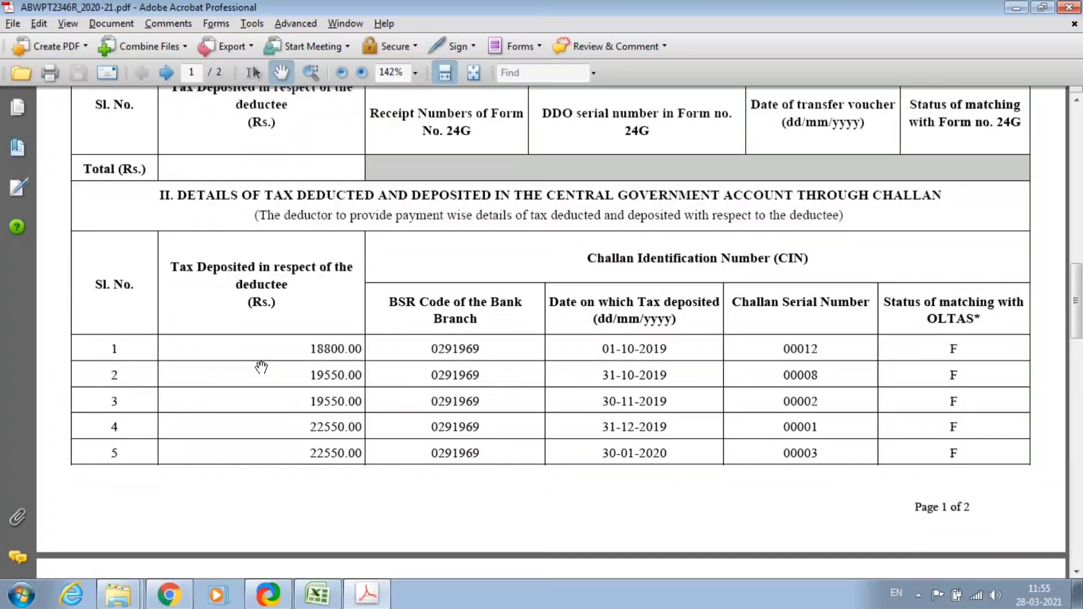
{"action": "key", "text": "alt+Tab"}
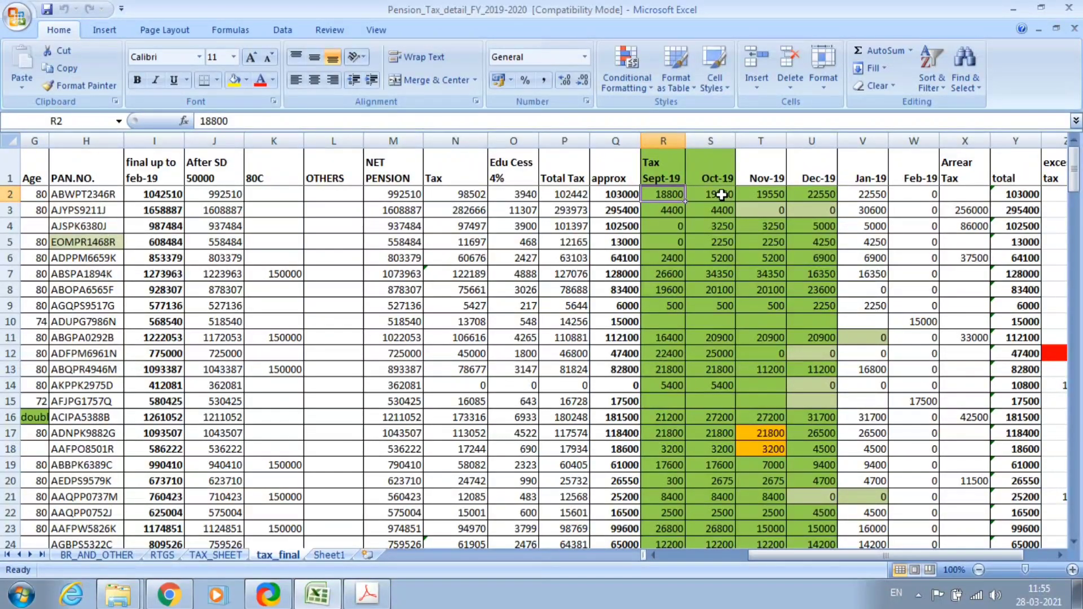
{"action": "left_click", "coordinate": [721, 194]}
{"action": "key", "text": "alt+Tab"}
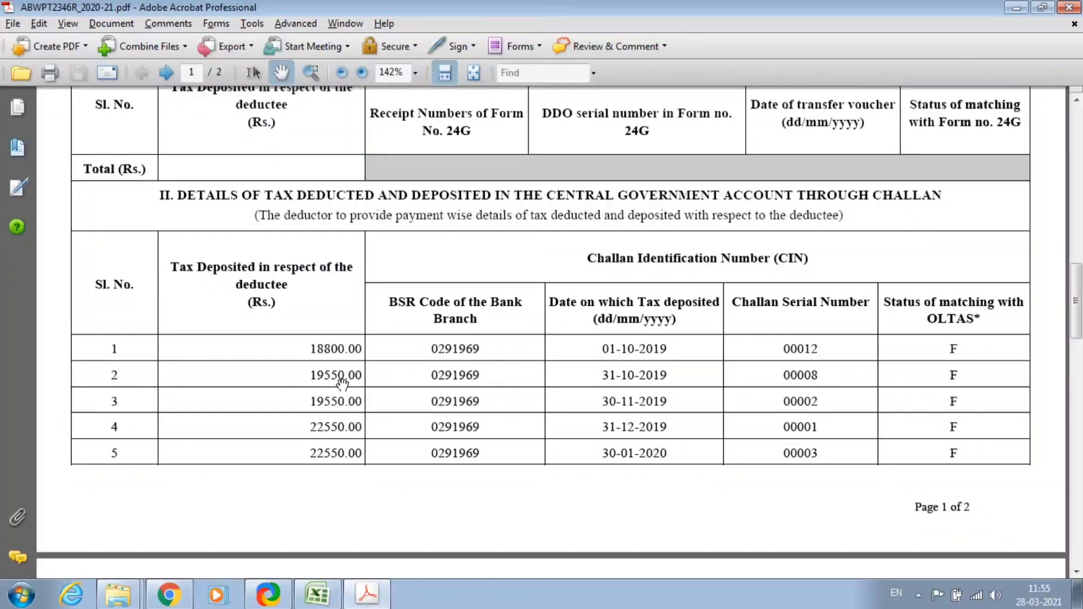
{"action": "key", "text": "alt+Tab"}
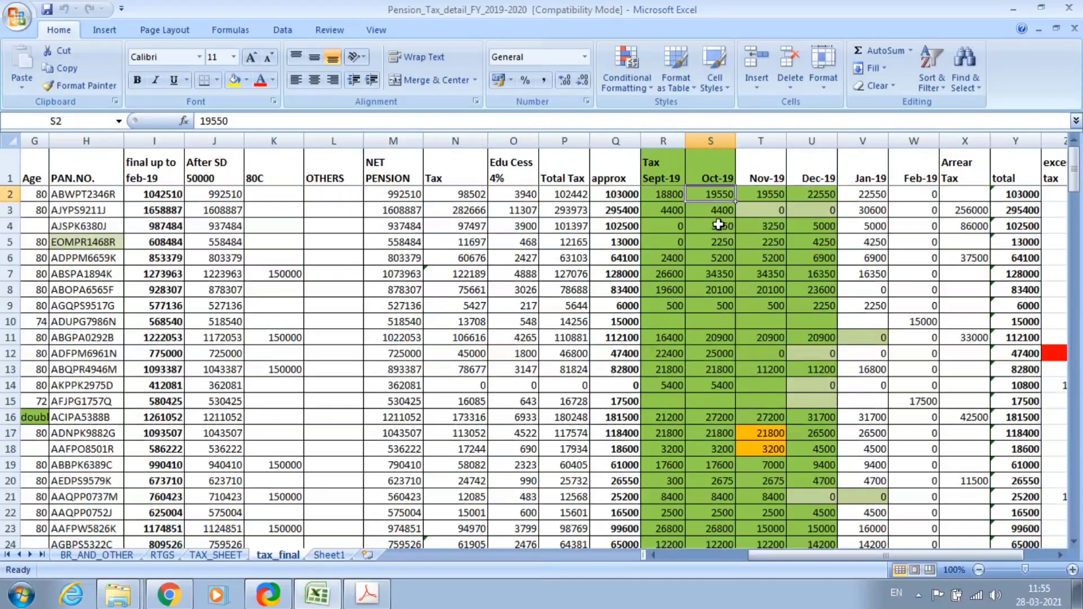
Check the Nov-19, Dec-19 and Jan-19 amounts in T2, U2 and V2 against the remaining challans.
{"action": "left_click", "coordinate": [768, 195]}
{"action": "key", "text": "alt+Tab"}
{"action": "key", "text": "alt+Tab"}
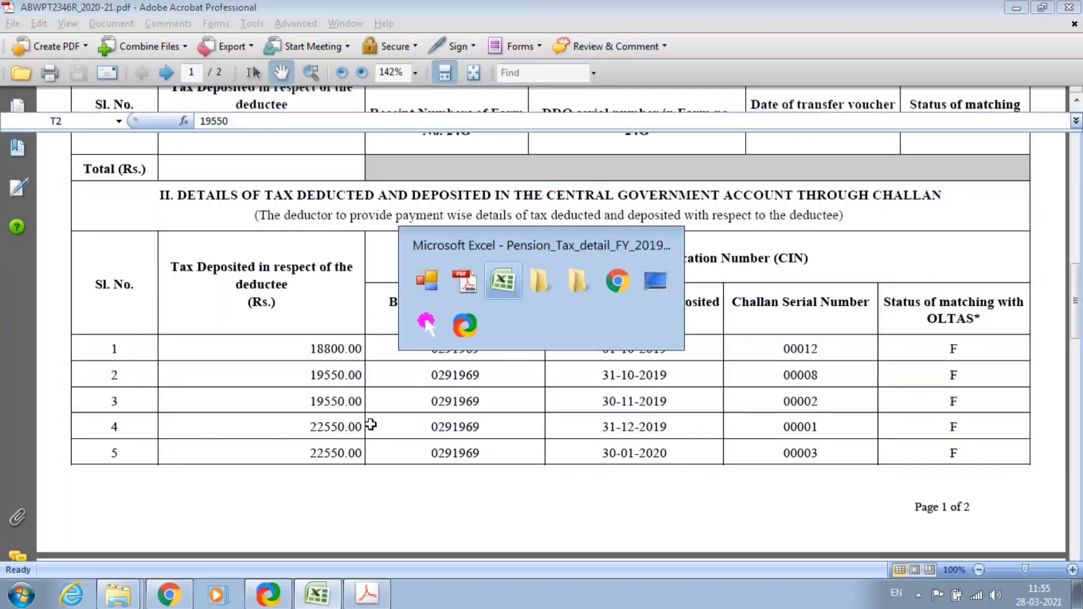
{"action": "left_click", "coordinate": [829, 197]}
{"action": "key", "text": "alt+Tab"}
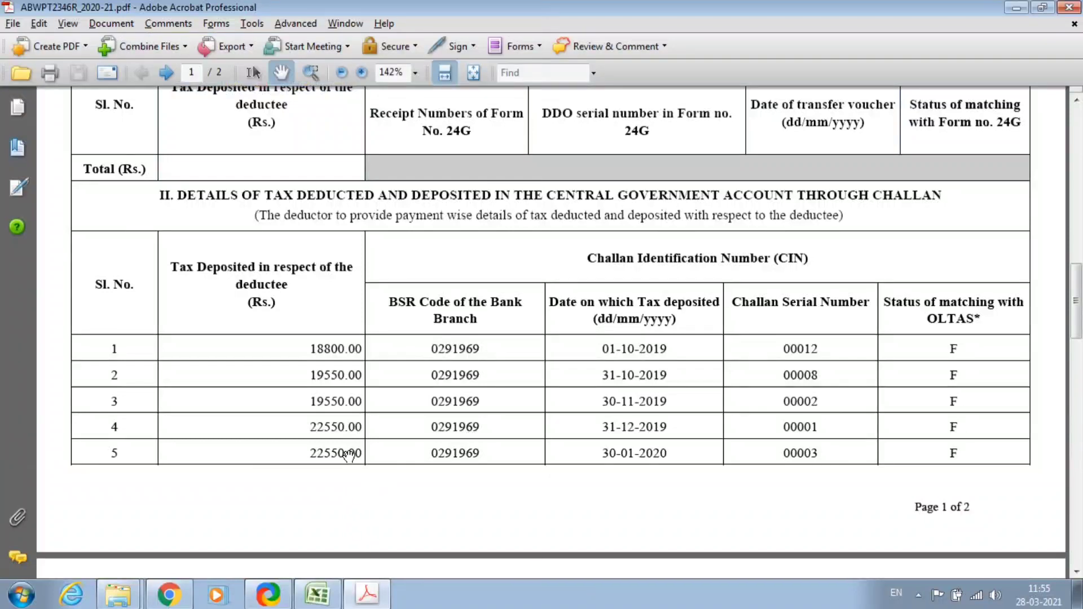
{"action": "key", "text": "alt+Tab"}
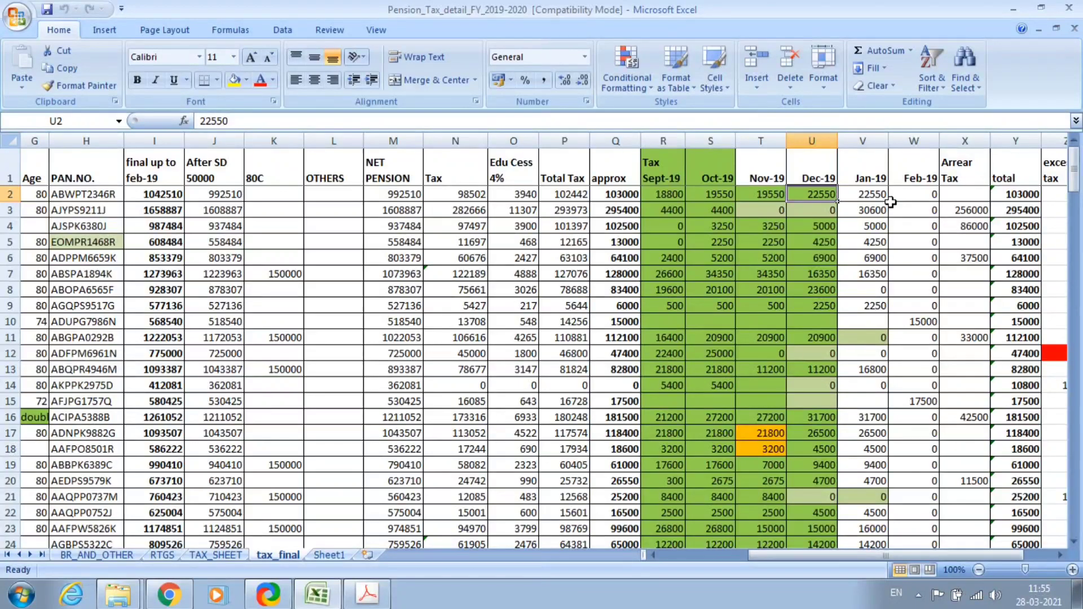
{"action": "left_click", "coordinate": [881, 197]}
{"action": "key", "text": "alt+Tab"}
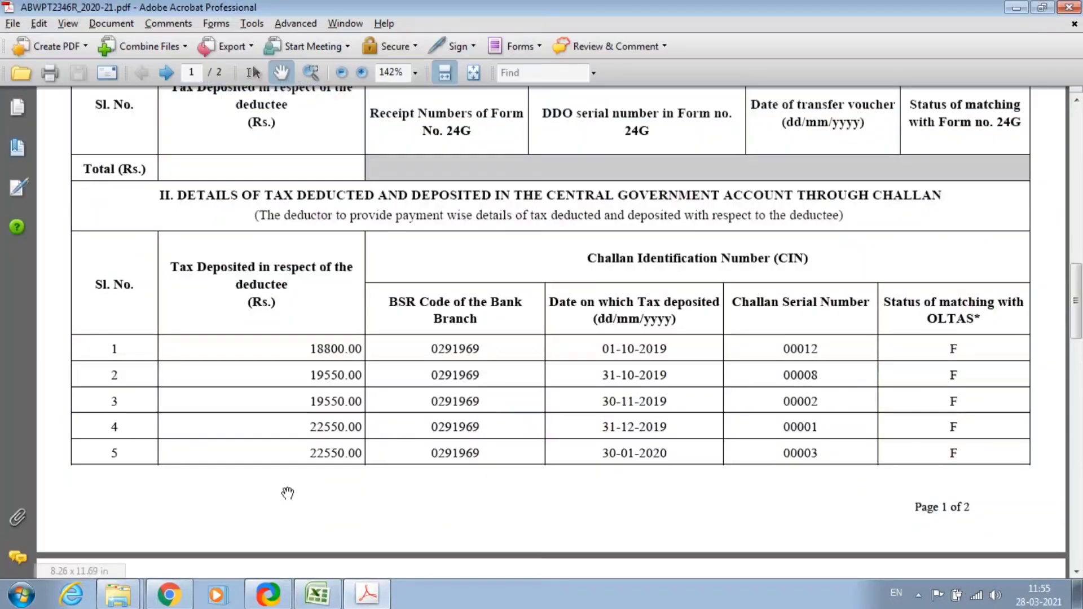
Scroll back up through the Form 16 PDF to the certificate header.
{"action": "scroll", "coordinate": [450, 479], "scroll_direction": "down", "scroll_amount": 2}
{"action": "scroll", "coordinate": [600, 426], "scroll_direction": "up", "scroll_amount": 2}
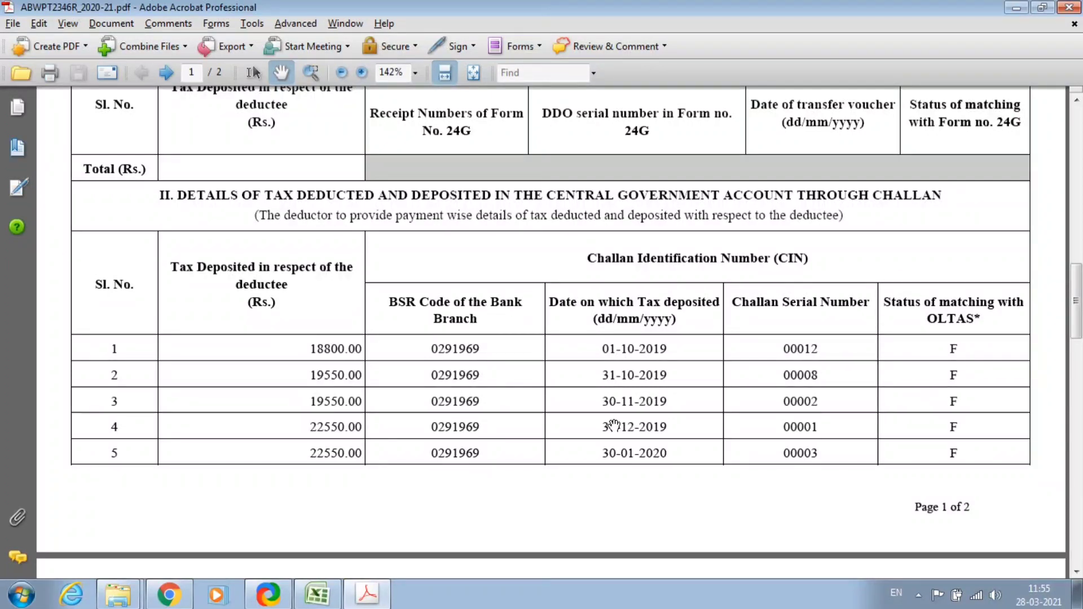
{"action": "scroll", "coordinate": [613, 424], "scroll_direction": "up", "scroll_amount": 15}
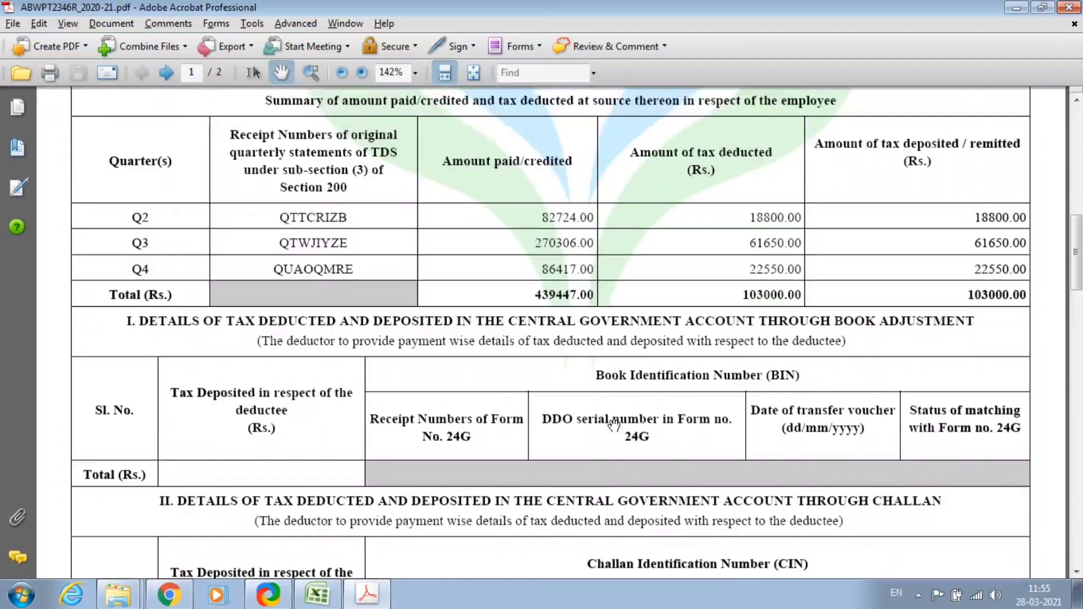
{"action": "scroll", "coordinate": [616, 424], "scroll_direction": "down", "scroll_amount": 6}
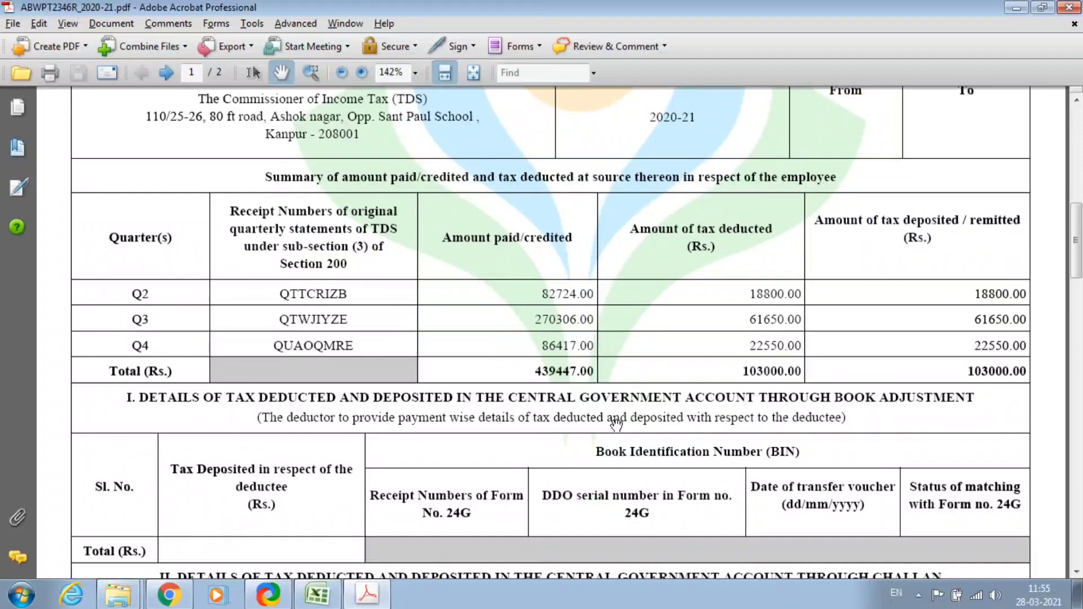
{"action": "scroll", "coordinate": [616, 424], "scroll_direction": "up", "scroll_amount": 5}
{"action": "scroll", "coordinate": [616, 424], "scroll_direction": "down", "scroll_amount": 3}
{"action": "scroll", "coordinate": [616, 424], "scroll_direction": "down", "scroll_amount": 6}
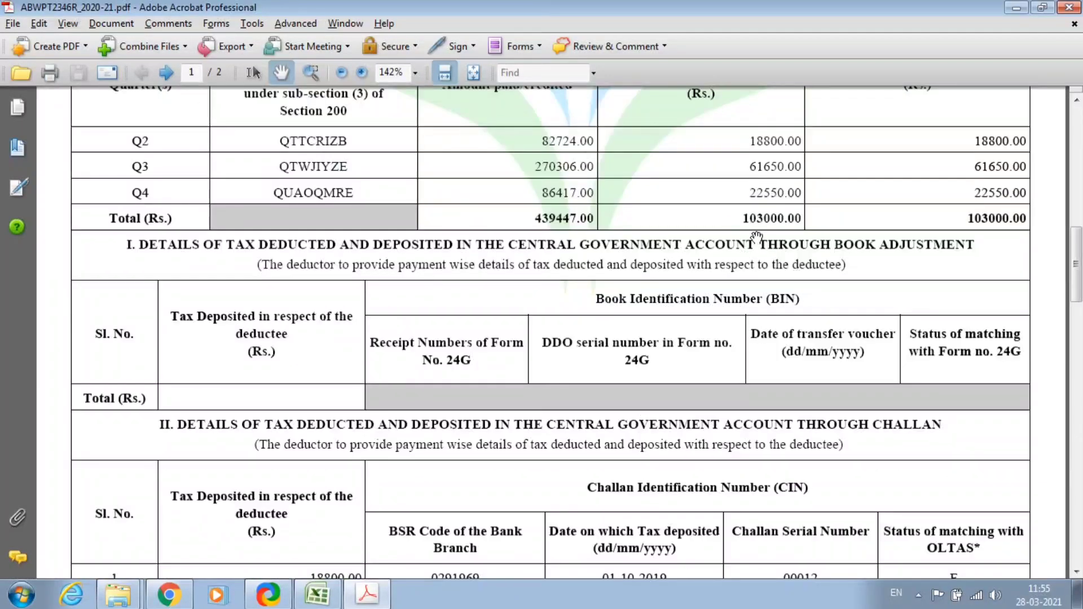
{"action": "scroll", "coordinate": [724, 275], "scroll_direction": "up", "scroll_amount": 3}
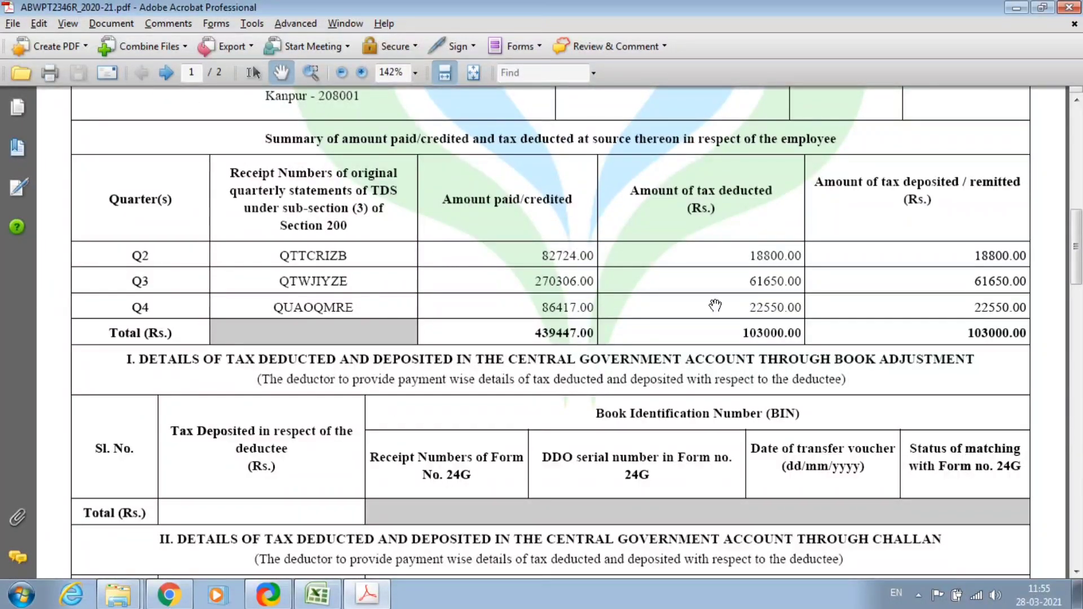
{"action": "scroll", "coordinate": [784, 405], "scroll_direction": "down", "scroll_amount": 18}
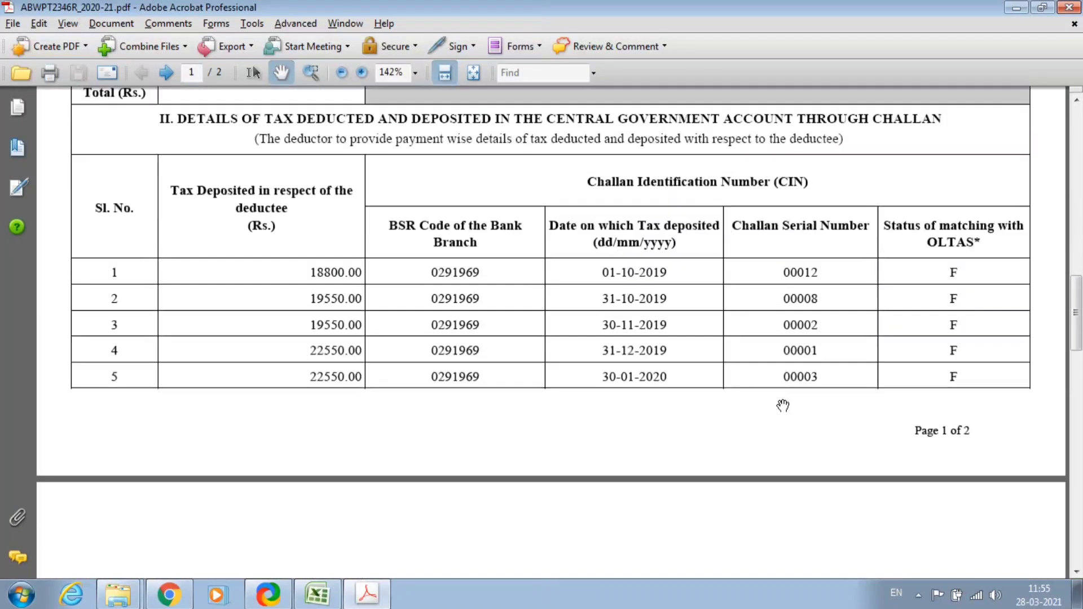
{"action": "scroll", "coordinate": [528, 431], "scroll_direction": "up", "scroll_amount": 20}
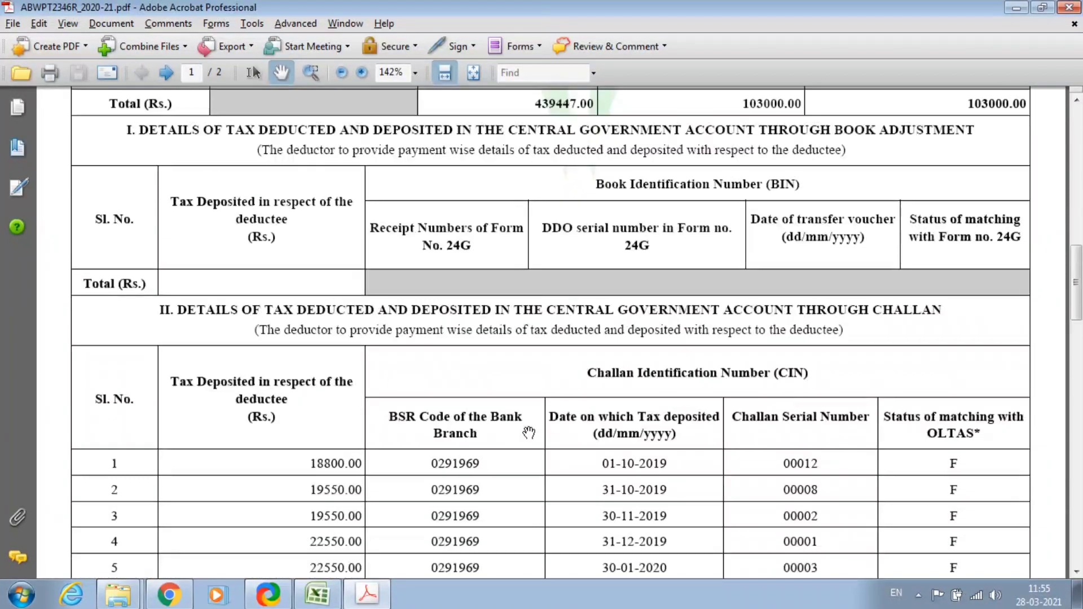
{"action": "scroll", "coordinate": [929, 222], "scroll_direction": "up", "scroll_amount": 3}
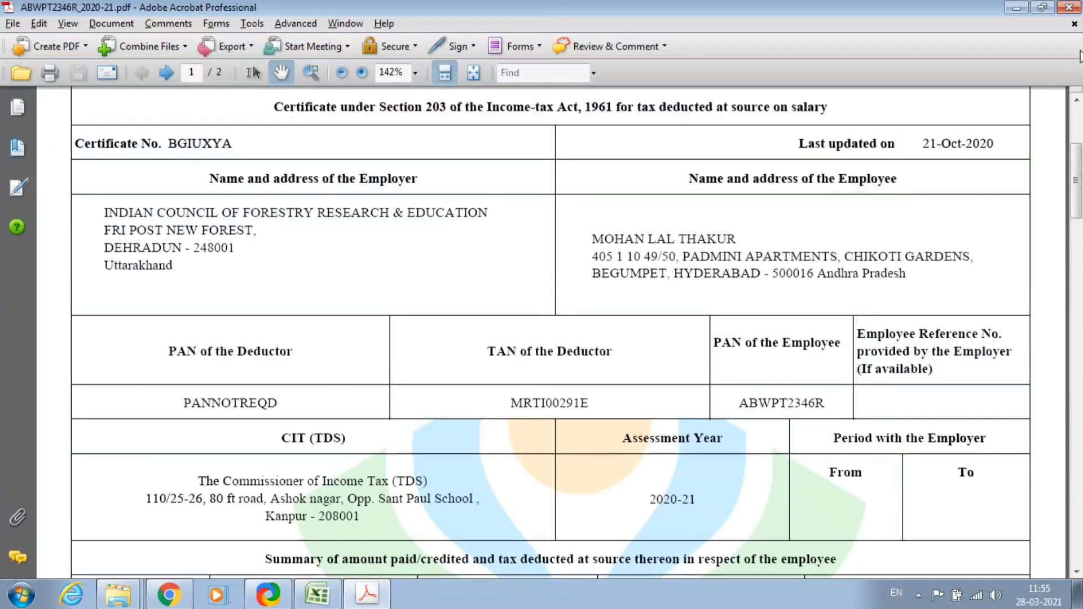
Close the Form 16 PDF, the pension tax workbook without saving, and the FORM_16 folder.
{"action": "left_click", "coordinate": [1070, 9]}
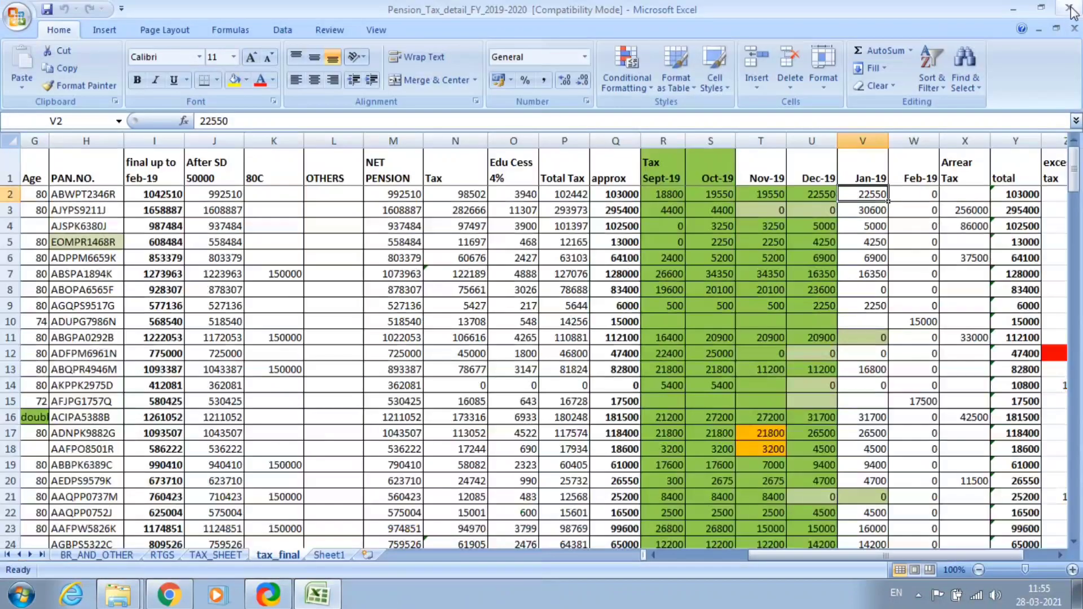
{"action": "left_click", "coordinate": [1071, 10]}
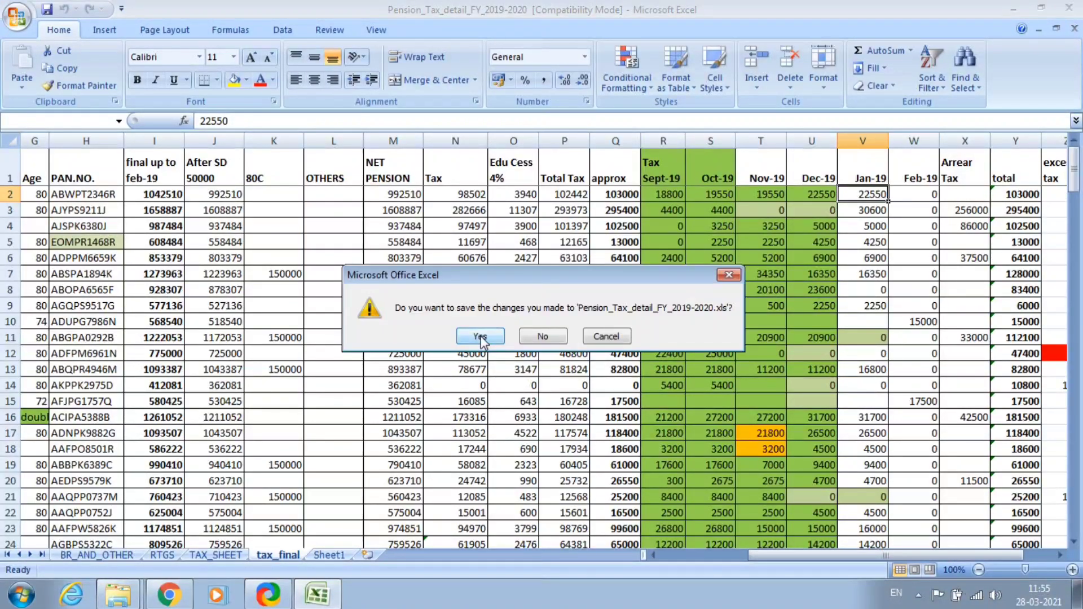
{"action": "left_click", "coordinate": [542, 338]}
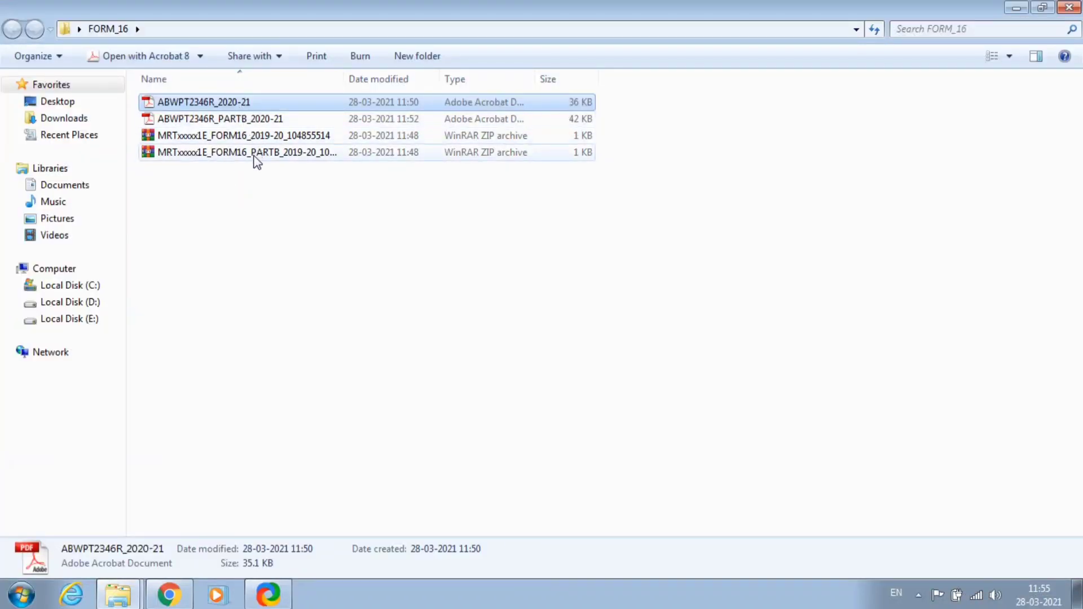
{"action": "left_click", "coordinate": [237, 257]}
{"action": "left_click", "coordinate": [1069, 7]}
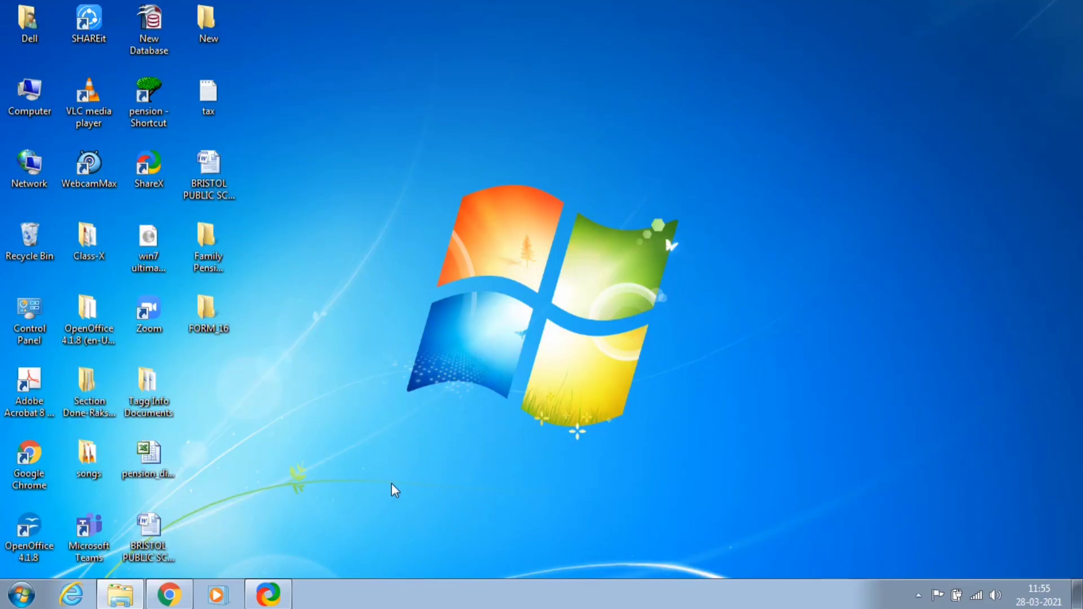
Return to Chrome, dismiss both session-expiry alerts, and go to the TRACES home page.
{"action": "left_click", "coordinate": [169, 594]}
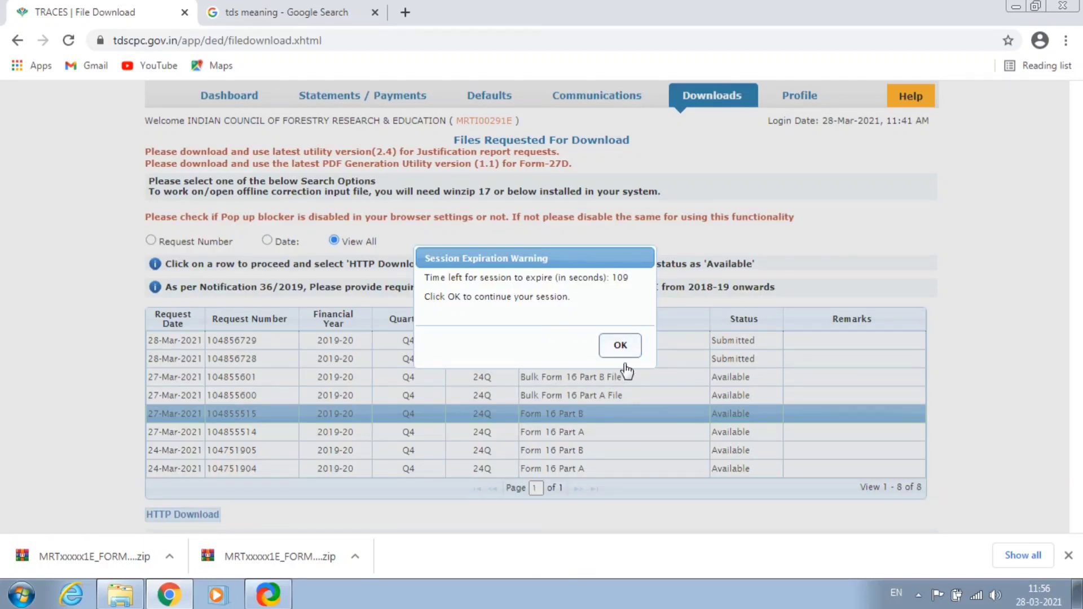
{"action": "left_click", "coordinate": [619, 344]}
{"action": "left_click", "coordinate": [678, 147]}
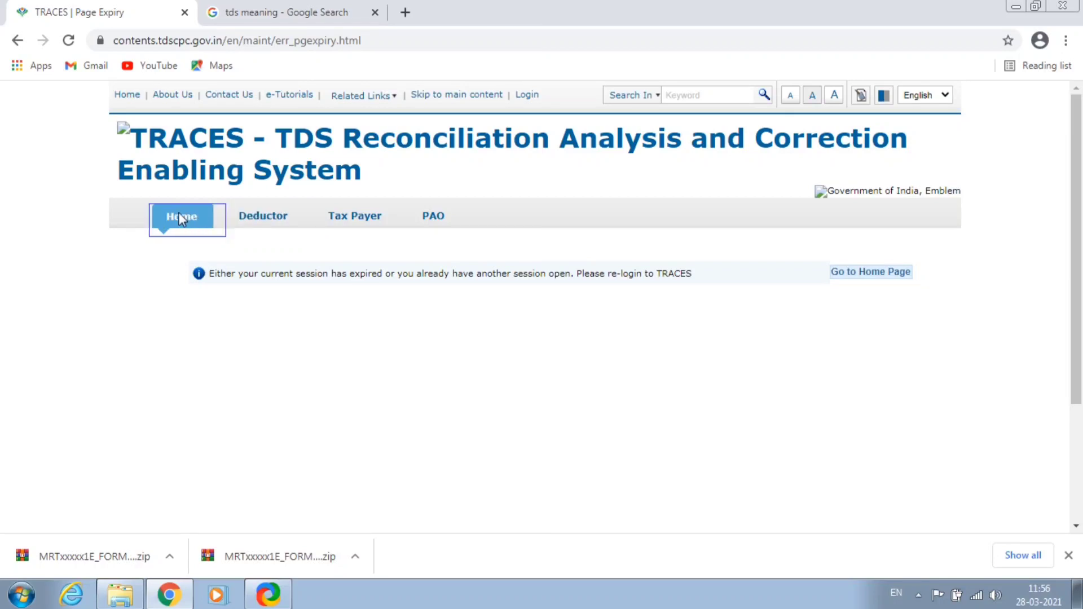
{"action": "left_click", "coordinate": [181, 216]}
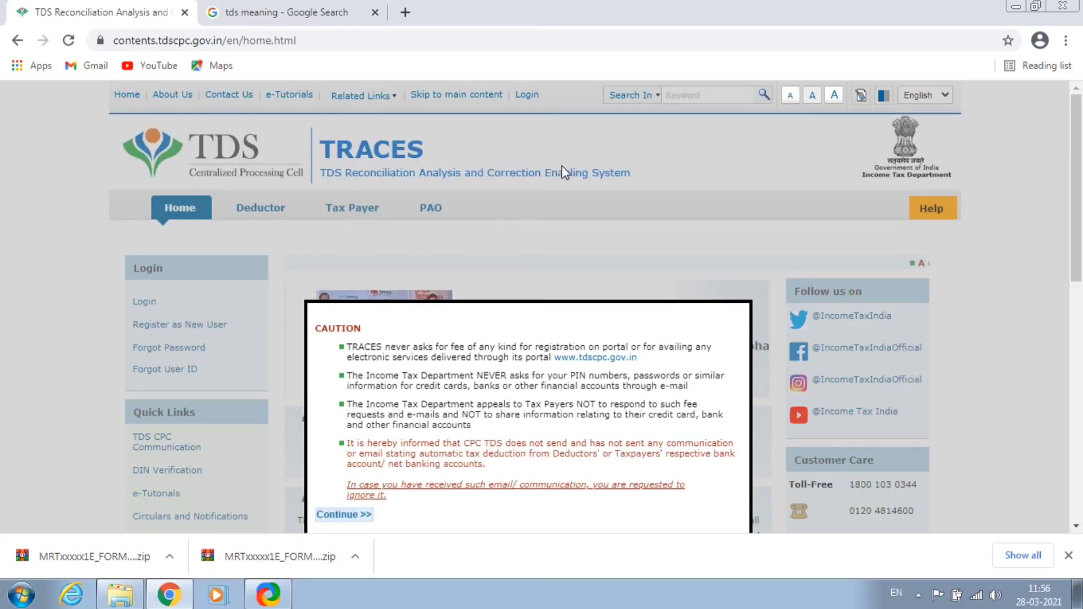
Search Google for 'TRACES LOGIN' and open the TRACES login page.
{"action": "left_click", "coordinate": [185, 12]}
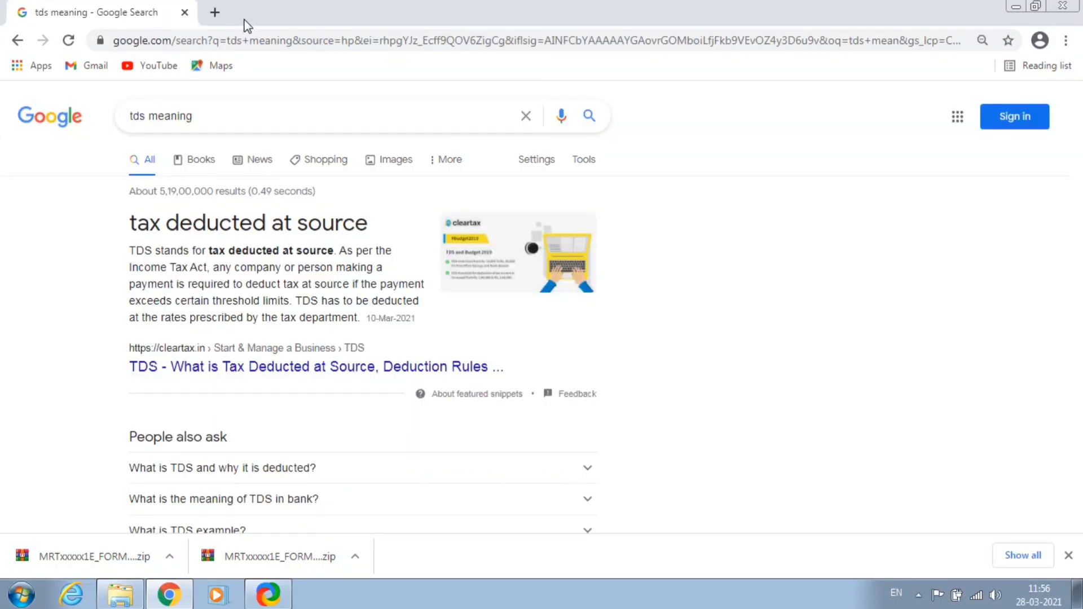
{"action": "triple_click", "coordinate": [225, 115]}
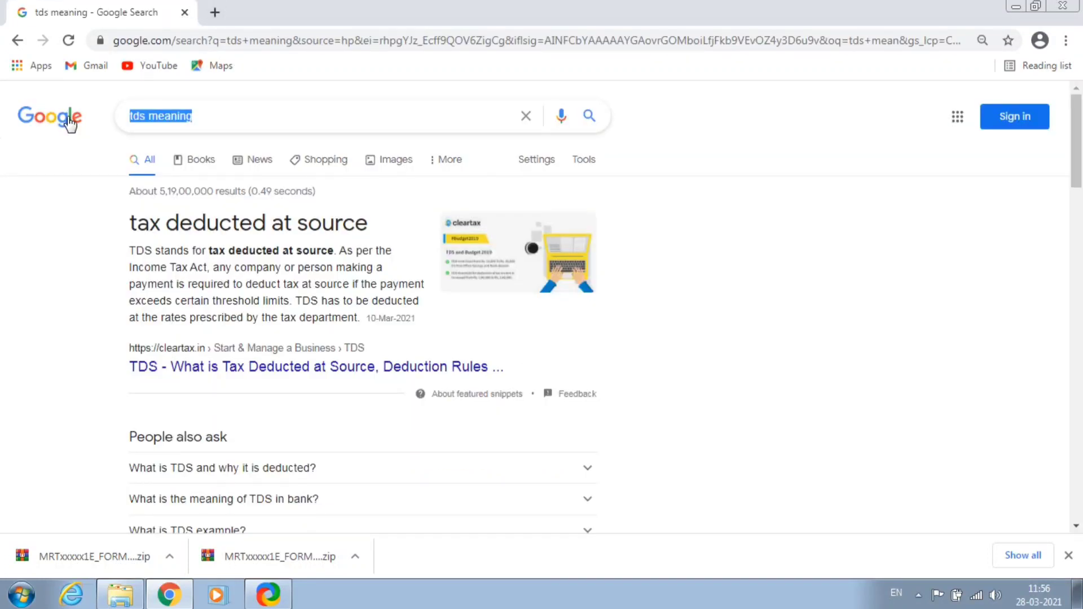
{"action": "type", "text": "TRACES L"}
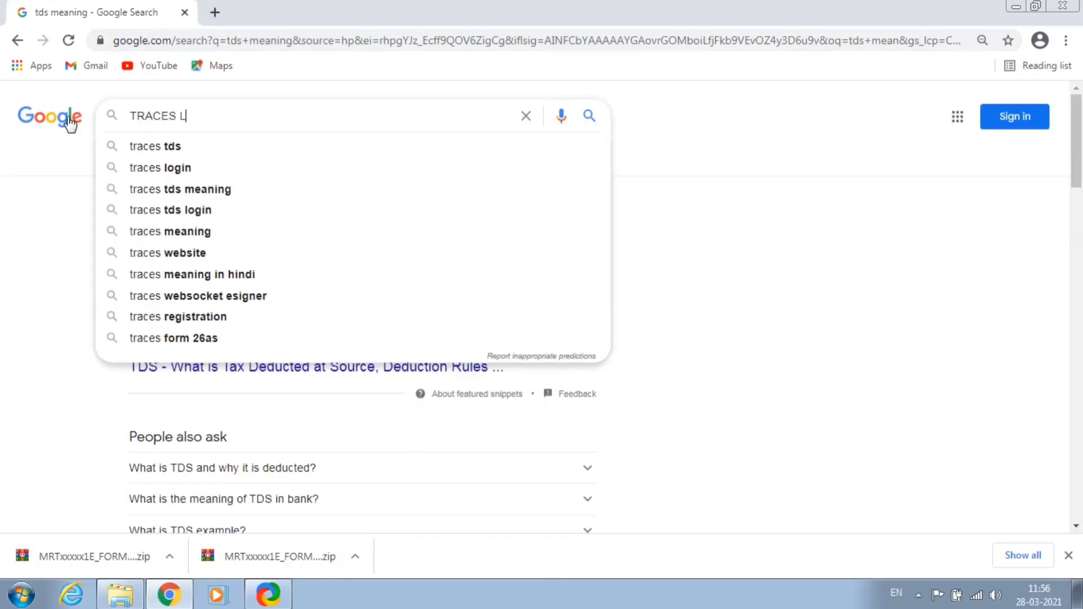
{"action": "type", "text": "OGIN"}
{"action": "key", "text": "Return"}
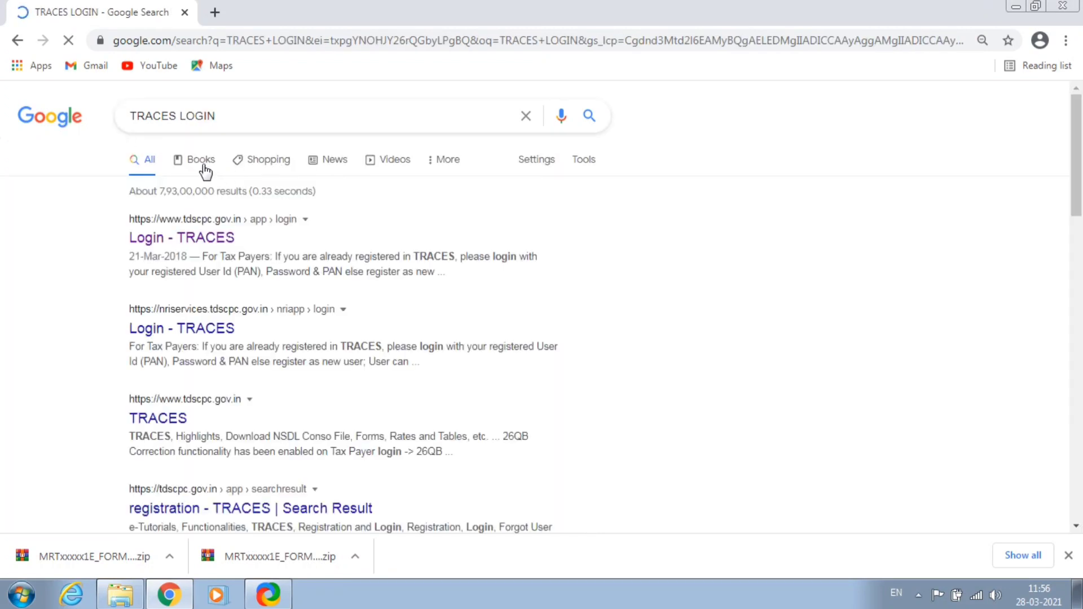
{"action": "left_click", "coordinate": [189, 234]}
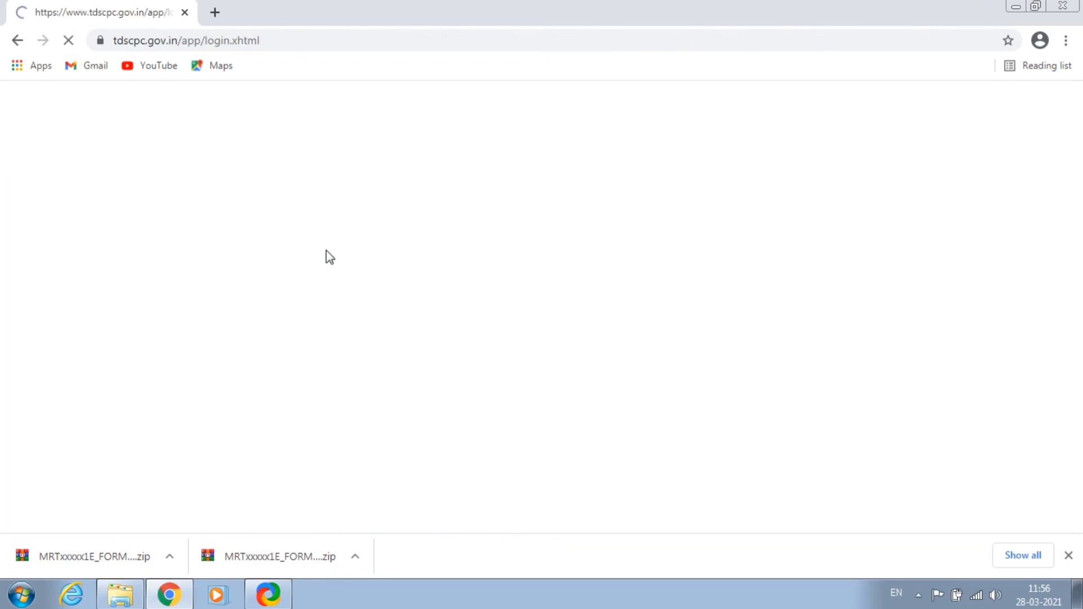
Enter the deductor's TAN and the verification code, then log in.
{"action": "left_click", "coordinate": [325, 372]}
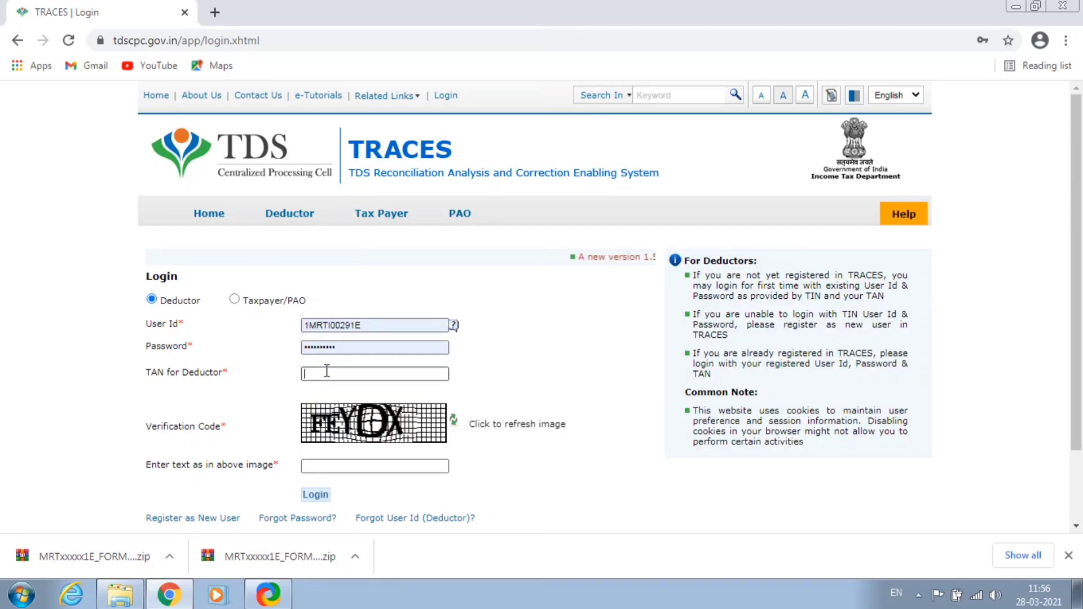
{"action": "key", "text": "Caps_Lock"}
{"action": "key", "text": "Caps_Lock"}
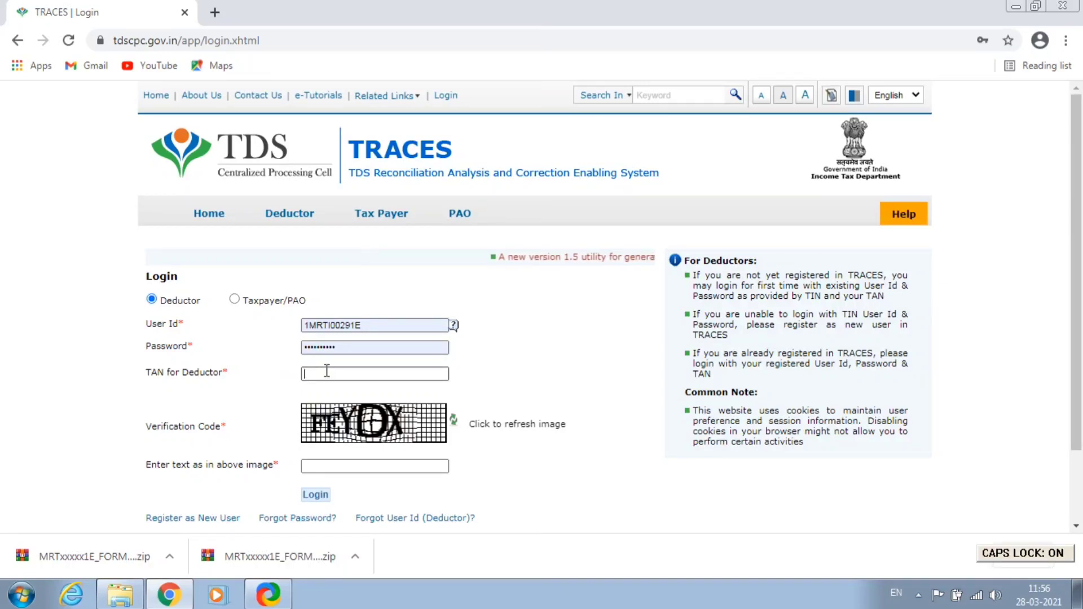
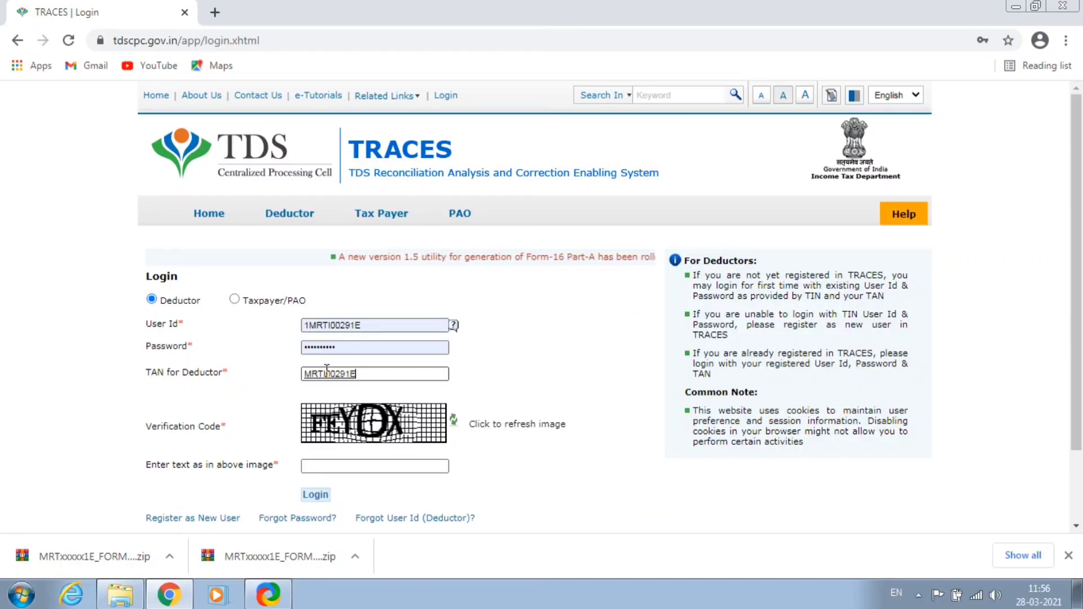
{"action": "left_click", "coordinate": [329, 464]}
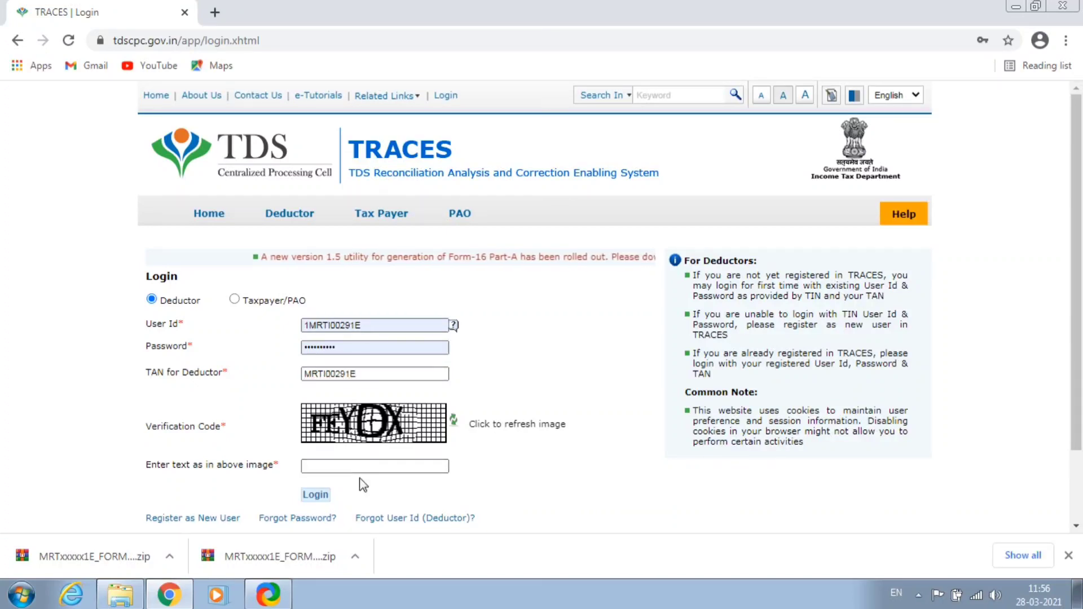
{"action": "type", "text": "FEY"}
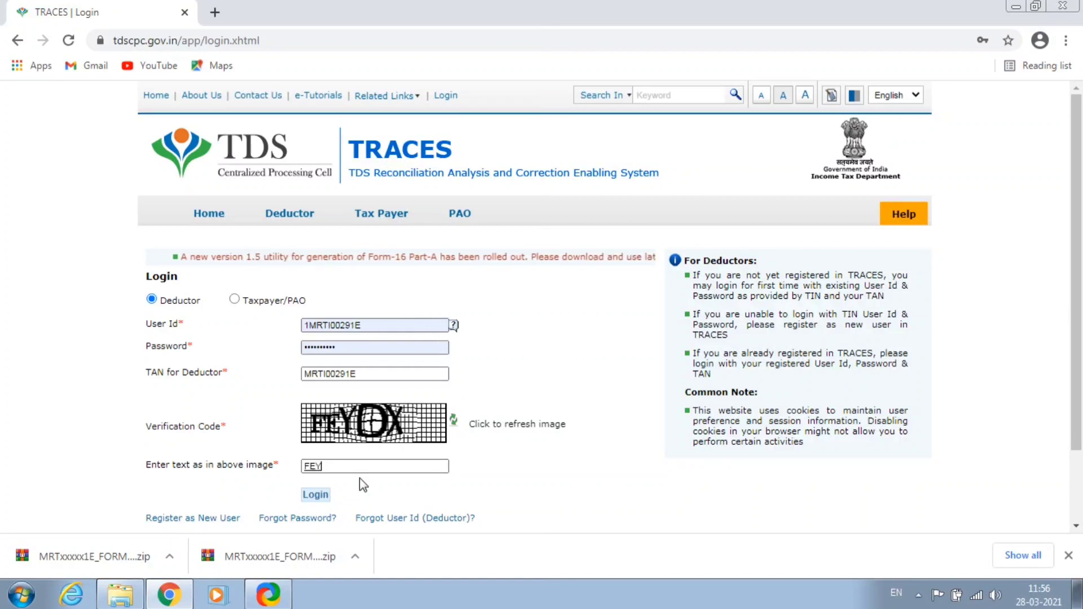
{"action": "type", "text": "DX"}
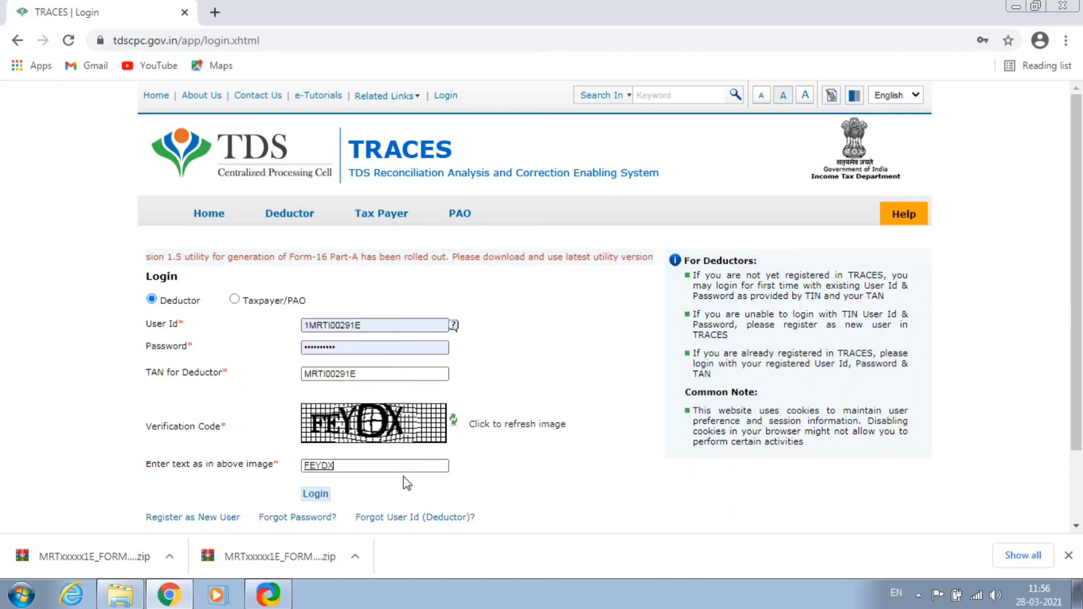
{"action": "scroll", "coordinate": [404, 476], "scroll_direction": "down", "scroll_amount": 2}
{"action": "left_click", "coordinate": [314, 408]}
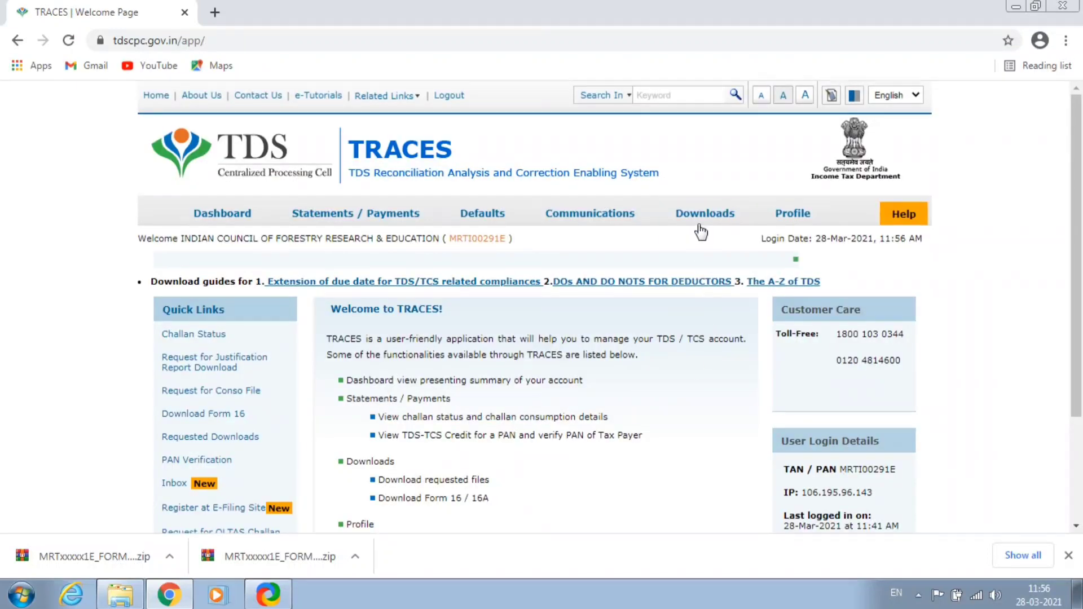
{"action": "mouse_move", "coordinate": [700, 220]}
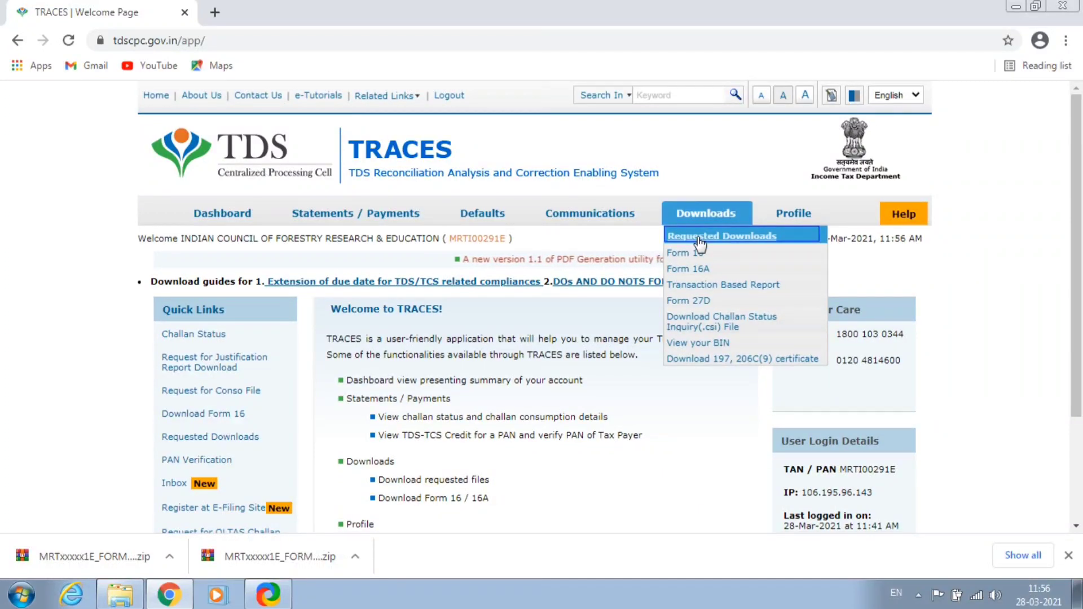
Open Requested Downloads and list all download requests.
{"action": "left_click", "coordinate": [699, 237]}
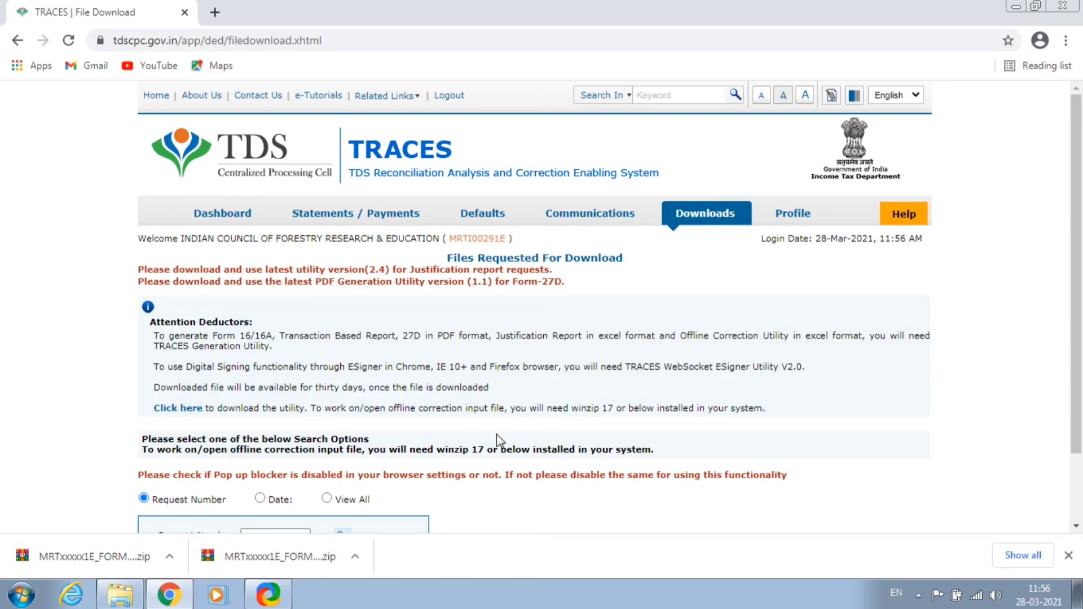
{"action": "scroll", "coordinate": [496, 434], "scroll_direction": "down", "scroll_amount": 2}
{"action": "left_click", "coordinate": [327, 416]}
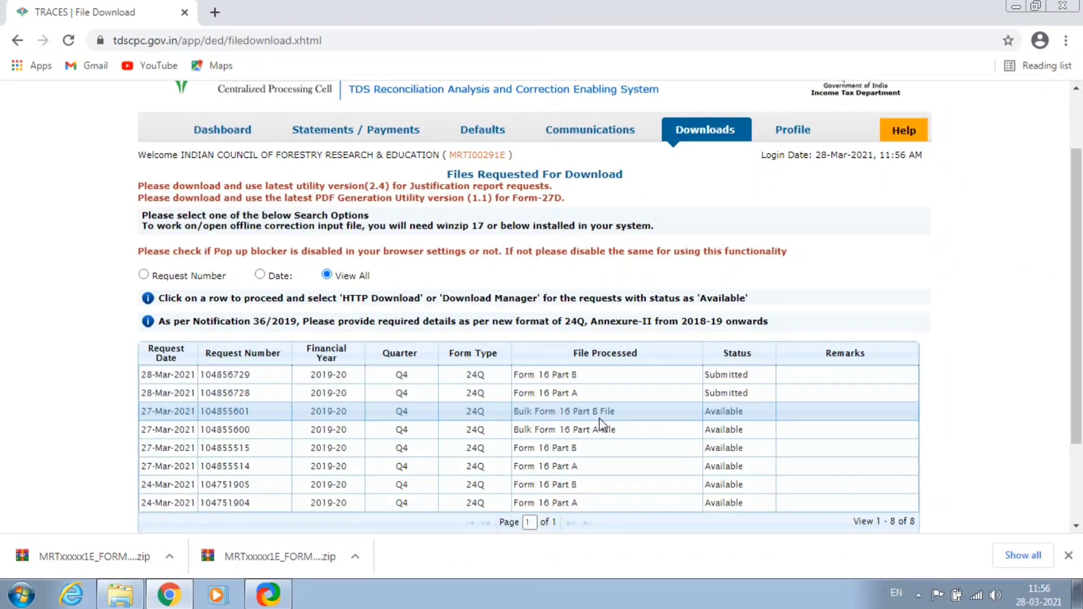
{"action": "scroll", "coordinate": [596, 352], "scroll_direction": "down", "scroll_amount": 2}
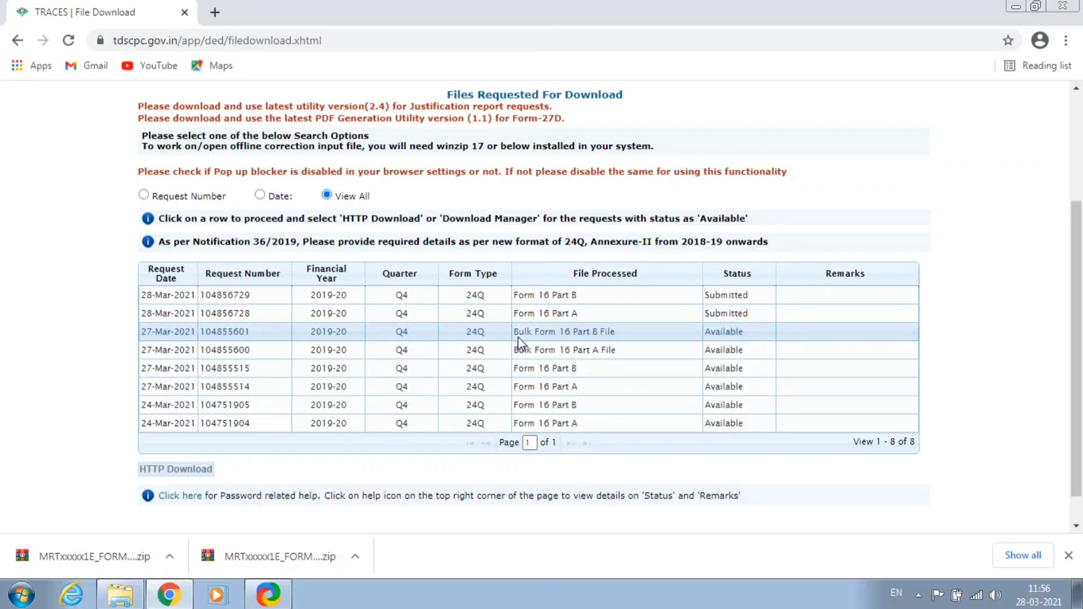
{"action": "left_click_drag", "start_coordinate": [515, 333], "coordinate": [613, 331]}
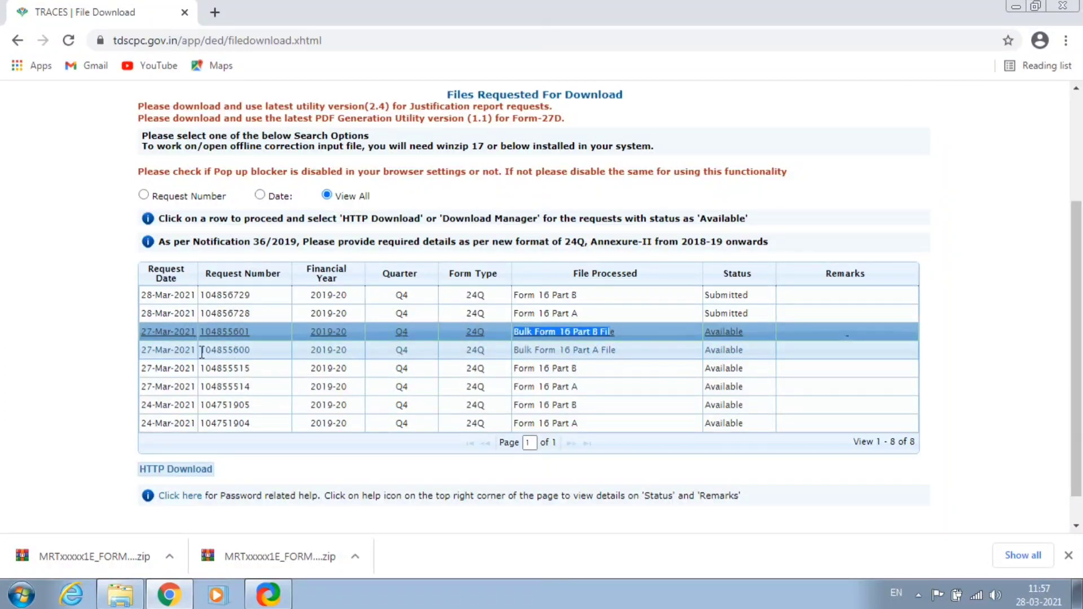
Download the Bulk Form 16 Part A and Part B zips, then minimize Chrome.
{"action": "left_click", "coordinate": [171, 351]}
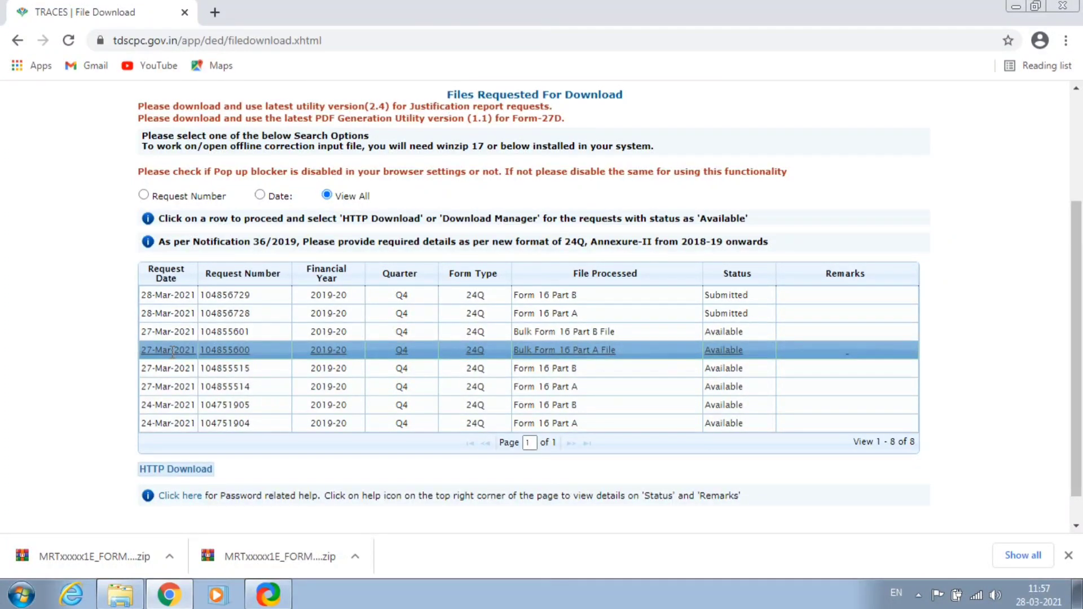
{"action": "left_click", "coordinate": [182, 470]}
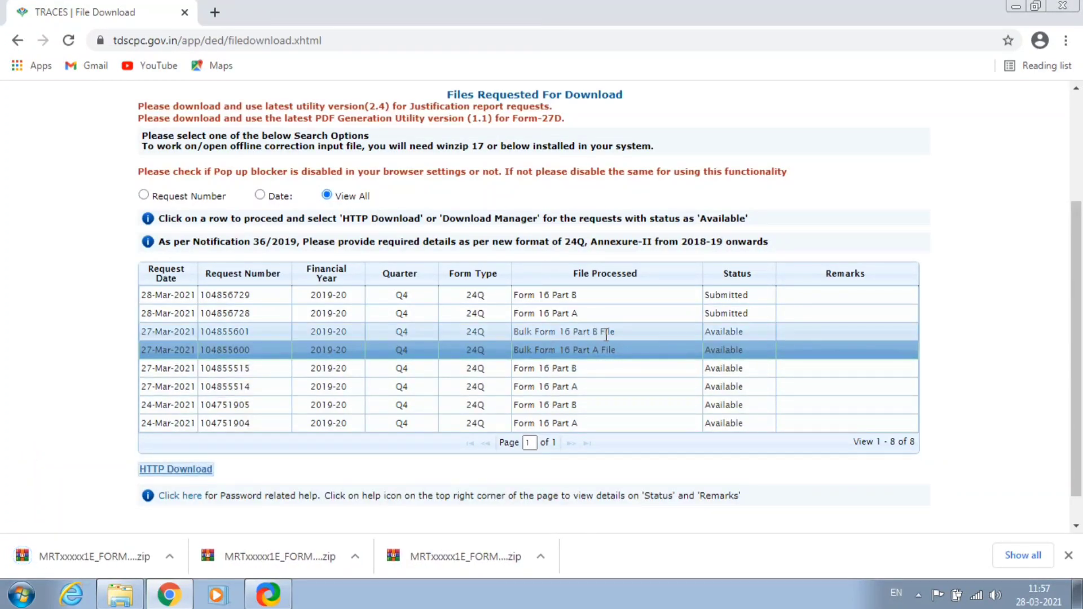
{"action": "left_click", "coordinate": [182, 331]}
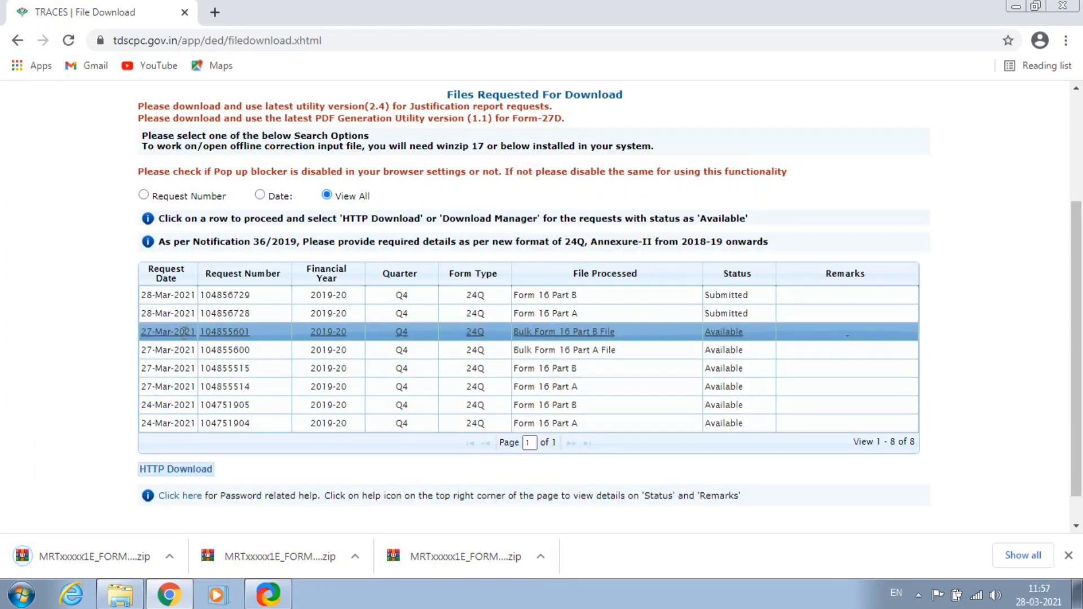
{"action": "left_click", "coordinate": [170, 471]}
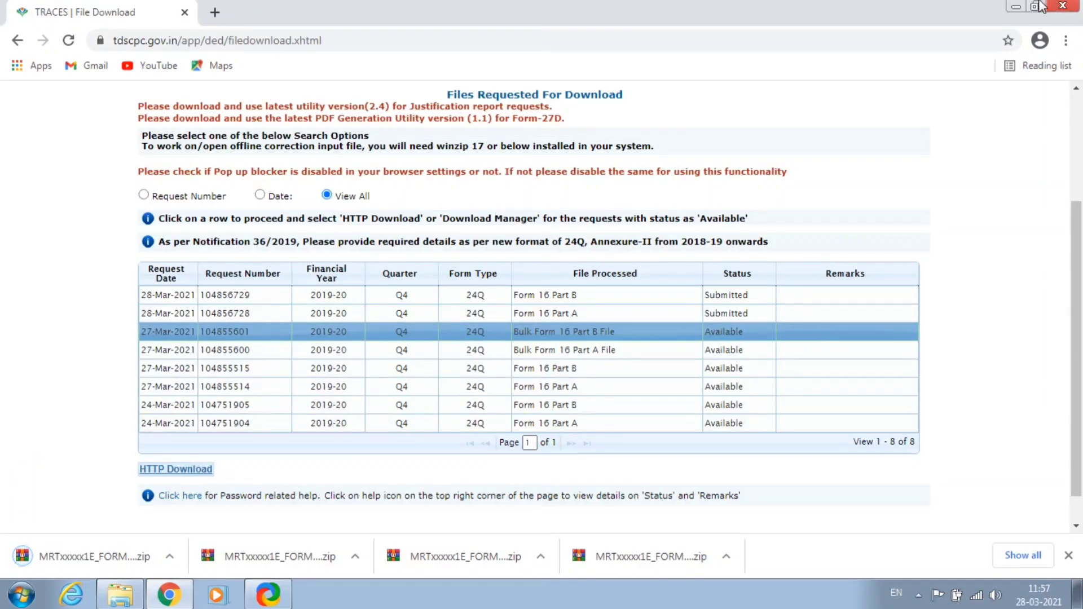
{"action": "left_click", "coordinate": [1016, 7]}
Delete the four old files from the FORM_16 folder.
{"action": "double_click", "coordinate": [220, 294]}
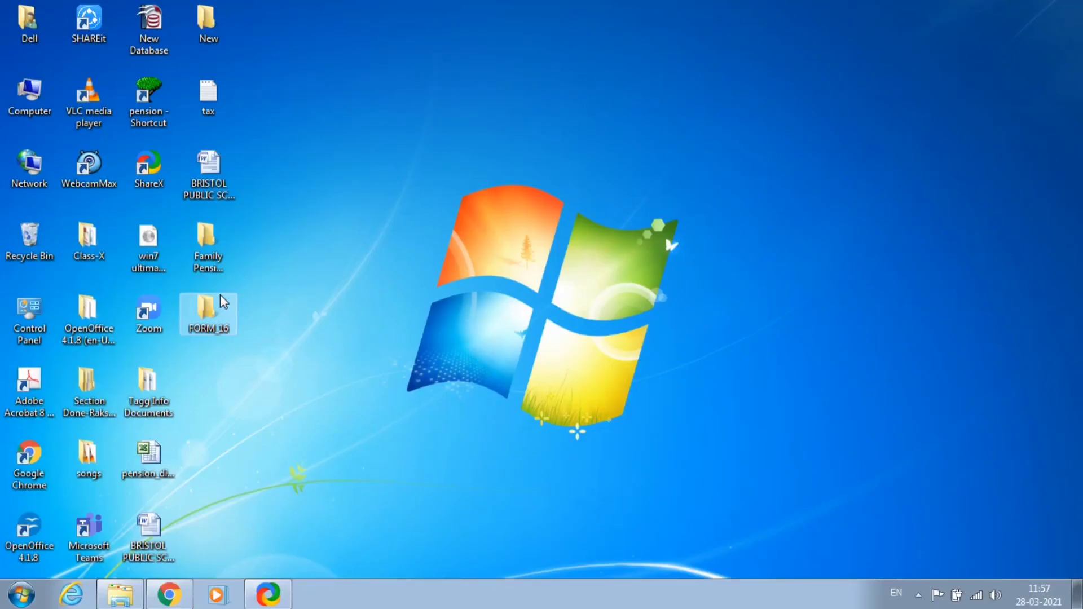
{"action": "key", "text": "ctrl+a"}
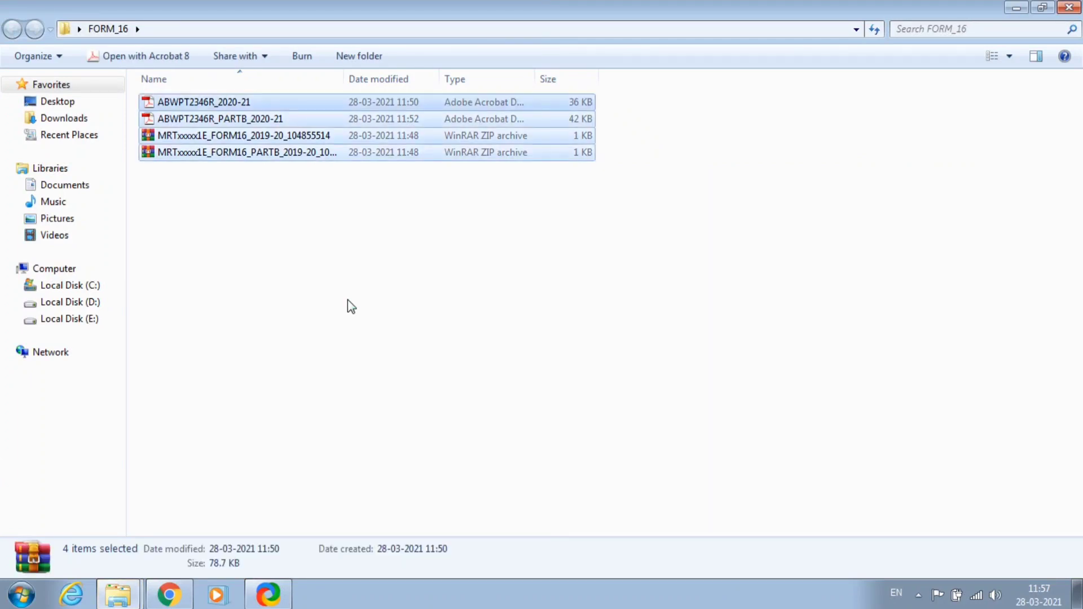
{"action": "key", "text": "Delete"}
{"action": "left_click", "coordinate": [604, 309]}
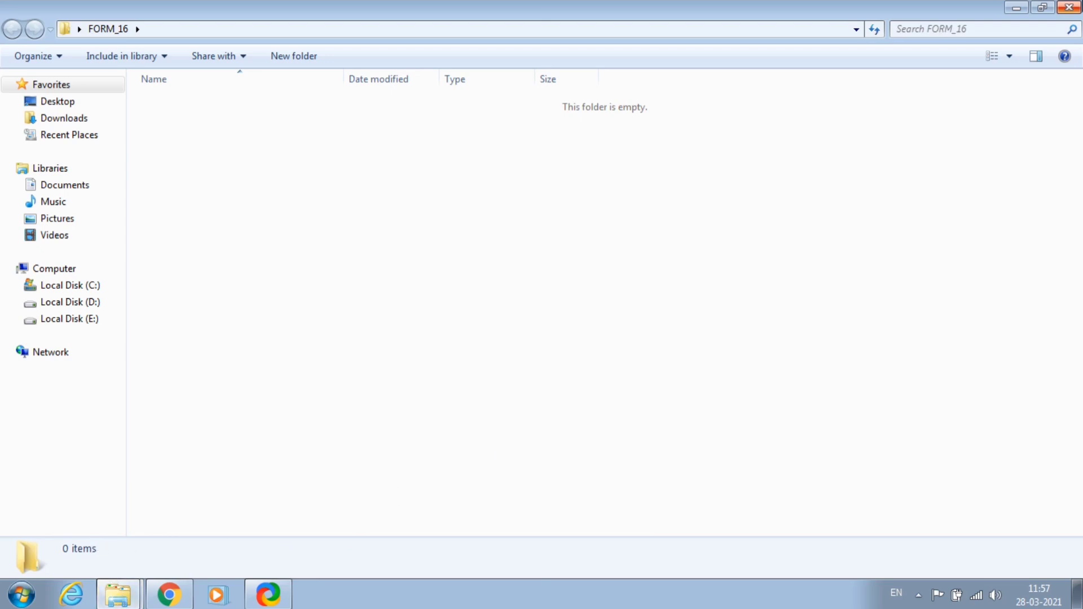
{"action": "key", "text": "super+d"}
Move both MRT Form 16 ZIP archives from Downloads into the desktop FORM_16 folder.
{"action": "double_click", "coordinate": [29, 28]}
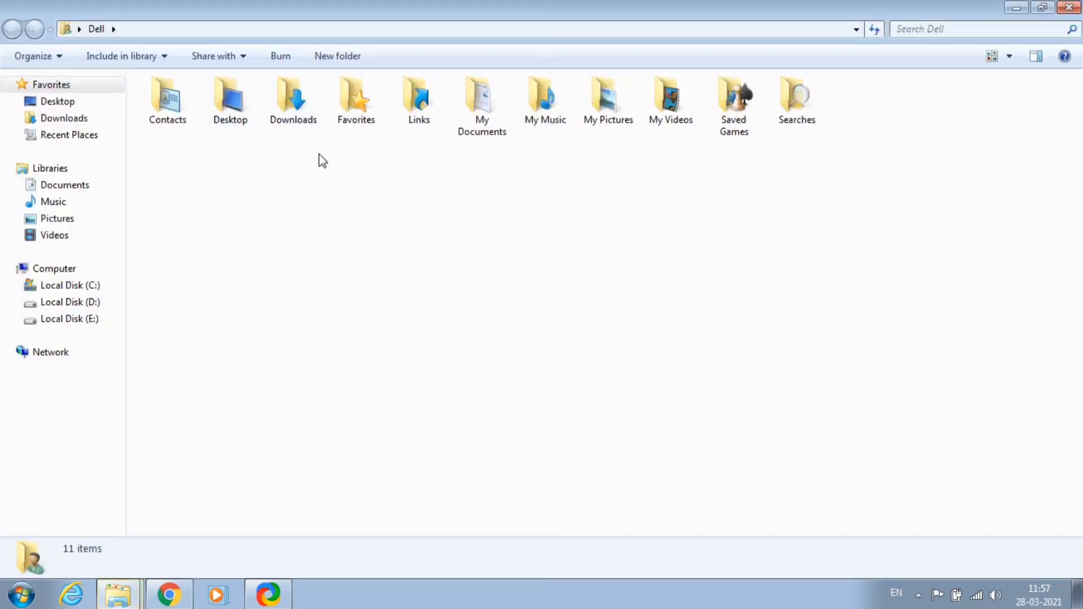
{"action": "double_click", "coordinate": [303, 110]}
{"action": "left_click", "coordinate": [780, 157]}
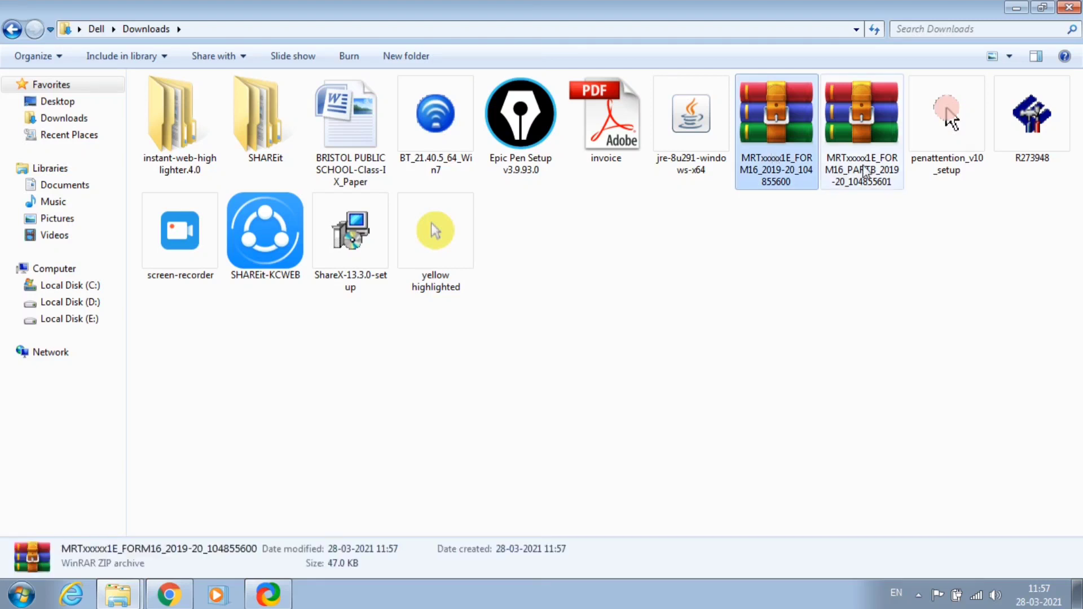
{"action": "left_click", "coordinate": [863, 172], "text": "ctrl"}
{"action": "key", "text": "ctrl+x"}
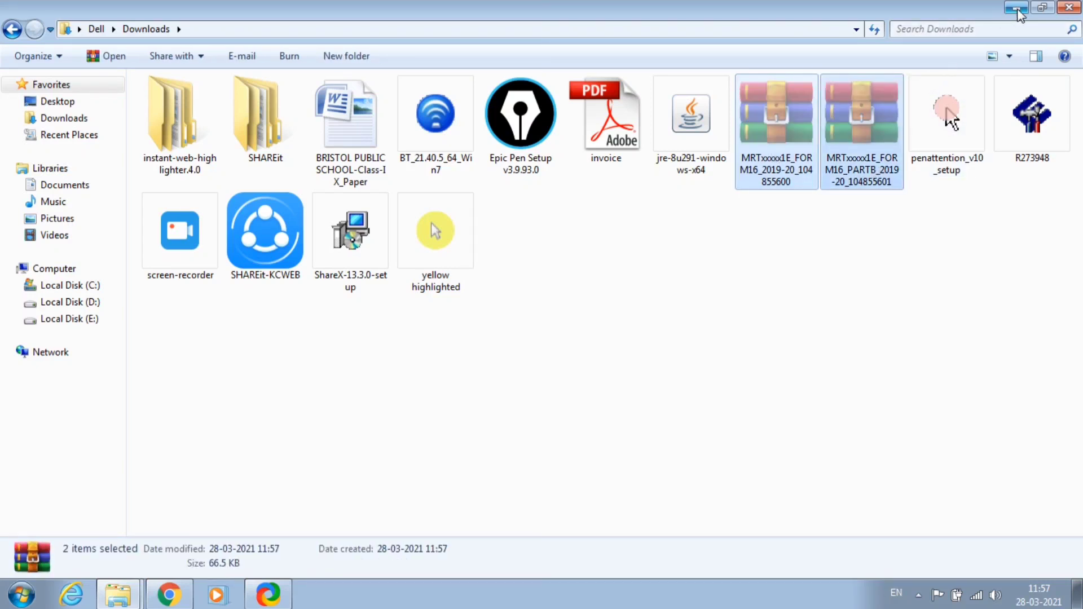
{"action": "left_click", "coordinate": [1016, 8]}
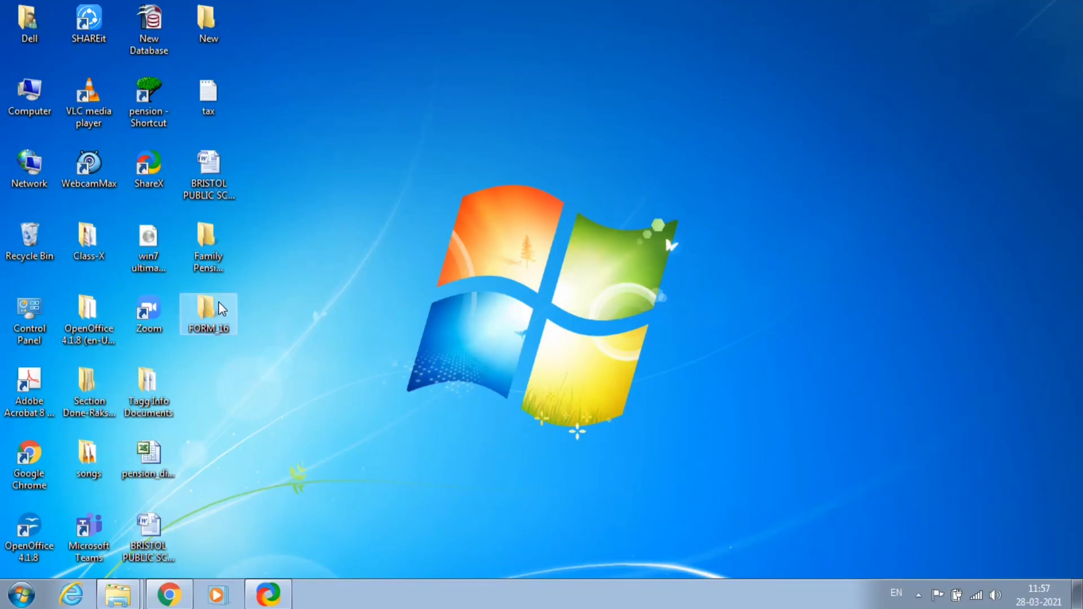
{"action": "double_click", "coordinate": [218, 301]}
{"action": "key", "text": "ctrl+v"}
{"action": "left_click", "coordinate": [457, 273]}
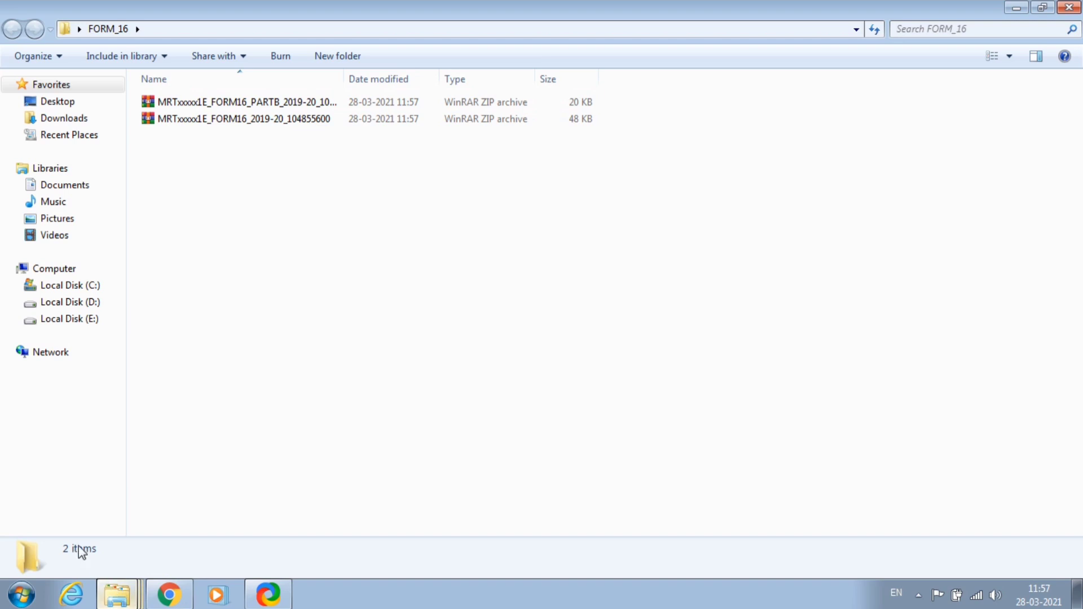
{"action": "key", "text": "alt+Tab"}
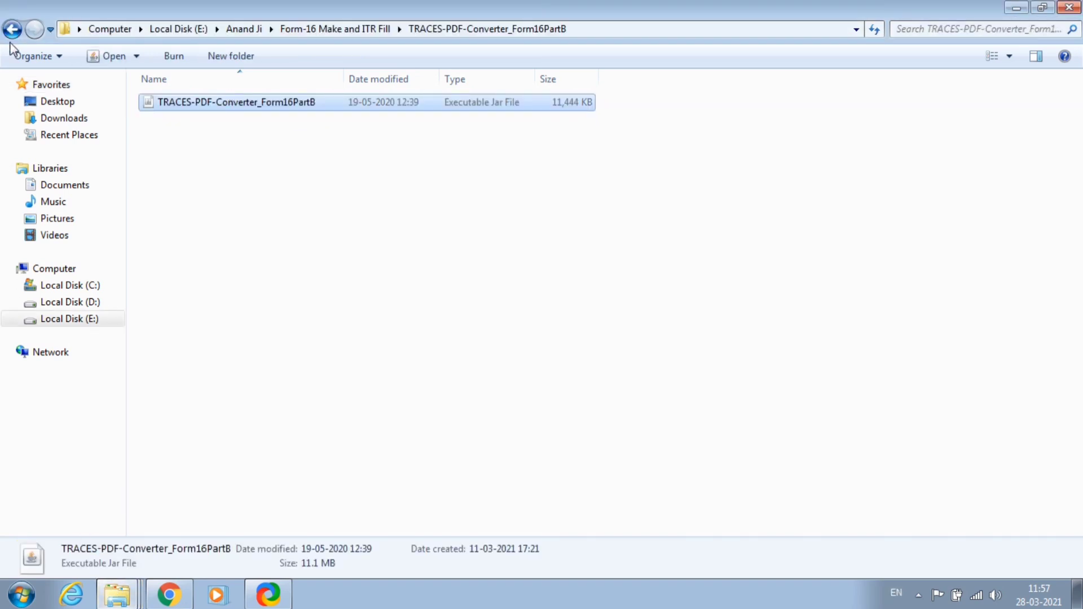
Launch the TRACES PDF Generation Utility from the TRACES-PDF-CONVERTERV1.4L folder.
{"action": "left_click", "coordinate": [12, 29]}
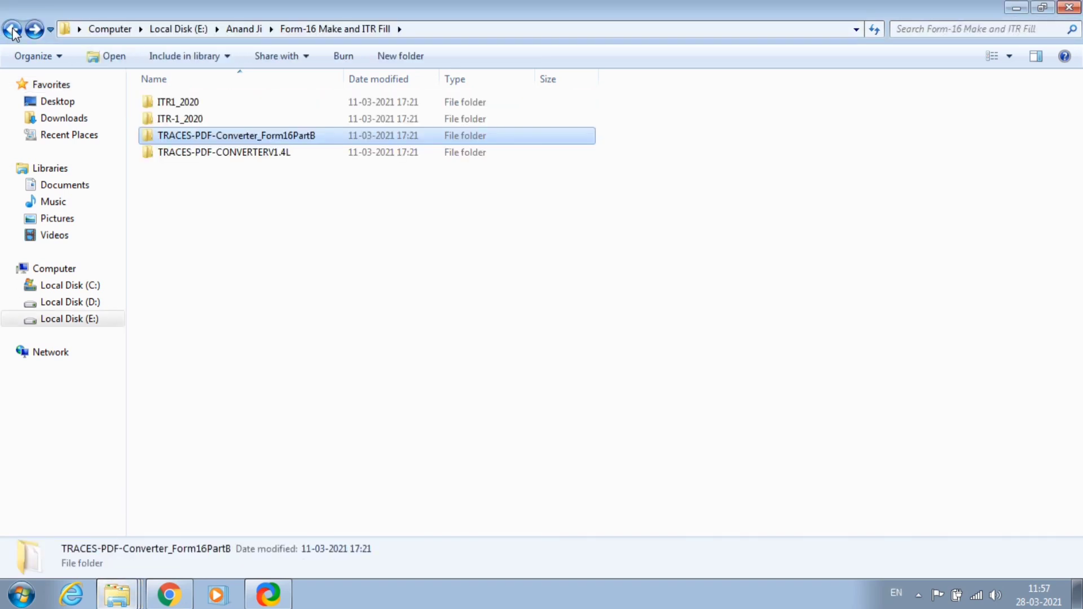
{"action": "left_click", "coordinate": [235, 212]}
{"action": "double_click", "coordinate": [228, 155]}
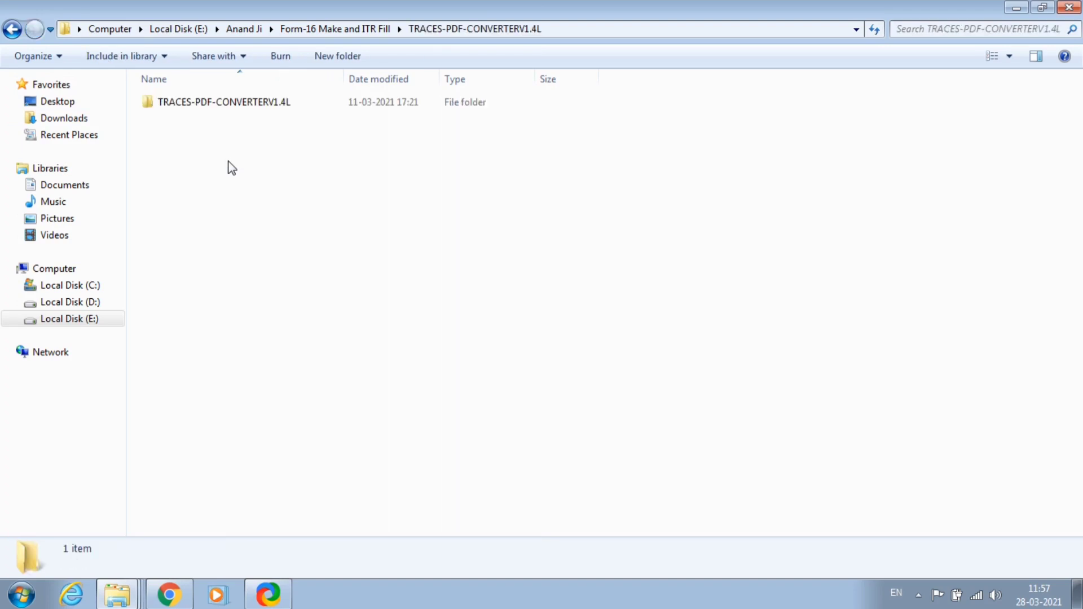
{"action": "double_click", "coordinate": [195, 104]}
{"action": "double_click", "coordinate": [194, 122]}
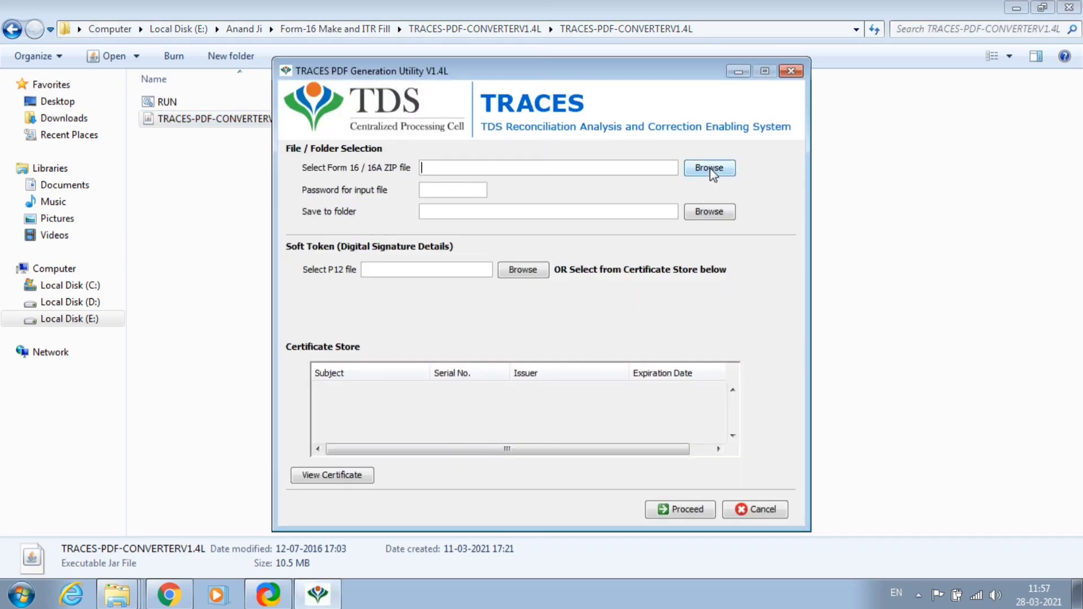
Load the Part A Form 16 ZIP from Desktop\FORM_16 and enter its password.
{"action": "left_click", "coordinate": [711, 169]}
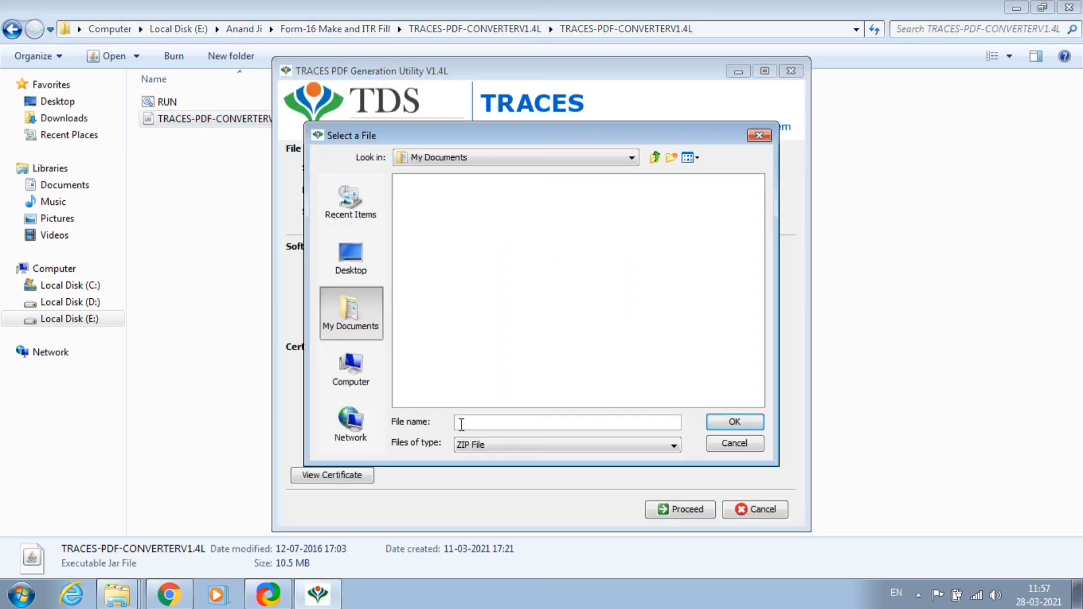
{"action": "left_click", "coordinate": [516, 445]}
{"action": "left_click", "coordinate": [486, 458]}
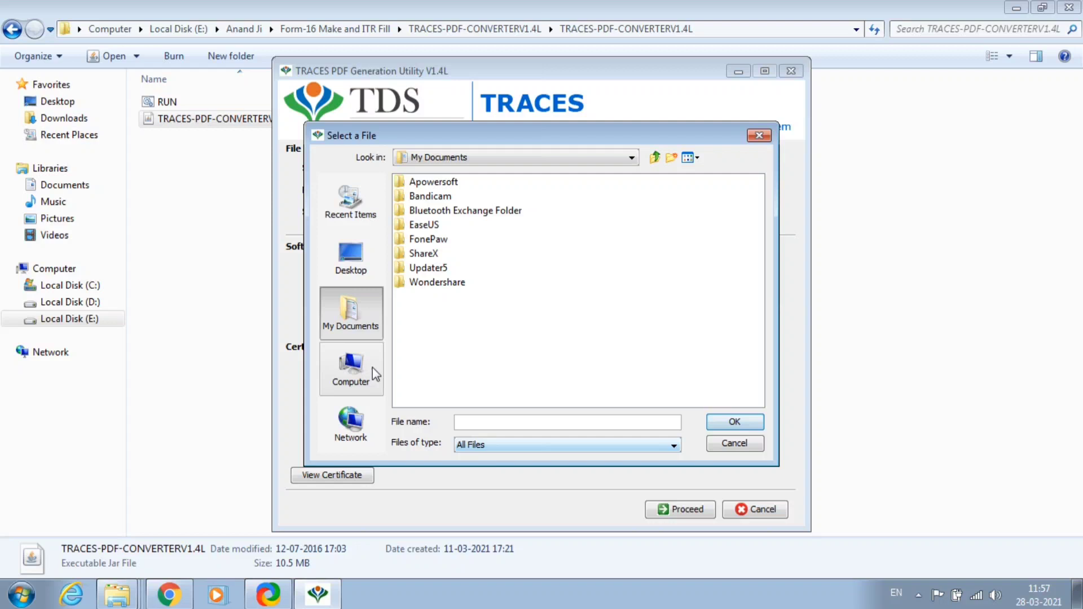
{"action": "left_click", "coordinate": [353, 255]}
{"action": "left_click", "coordinate": [425, 270]}
{"action": "double_click", "coordinate": [428, 268]}
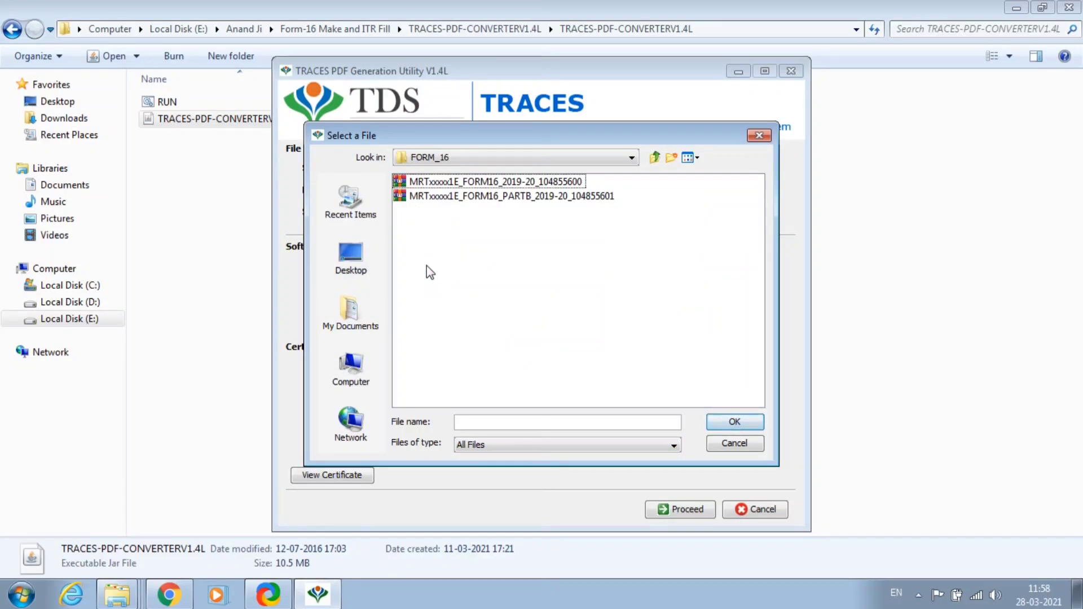
{"action": "left_click", "coordinate": [517, 183]}
{"action": "left_click", "coordinate": [735, 422]}
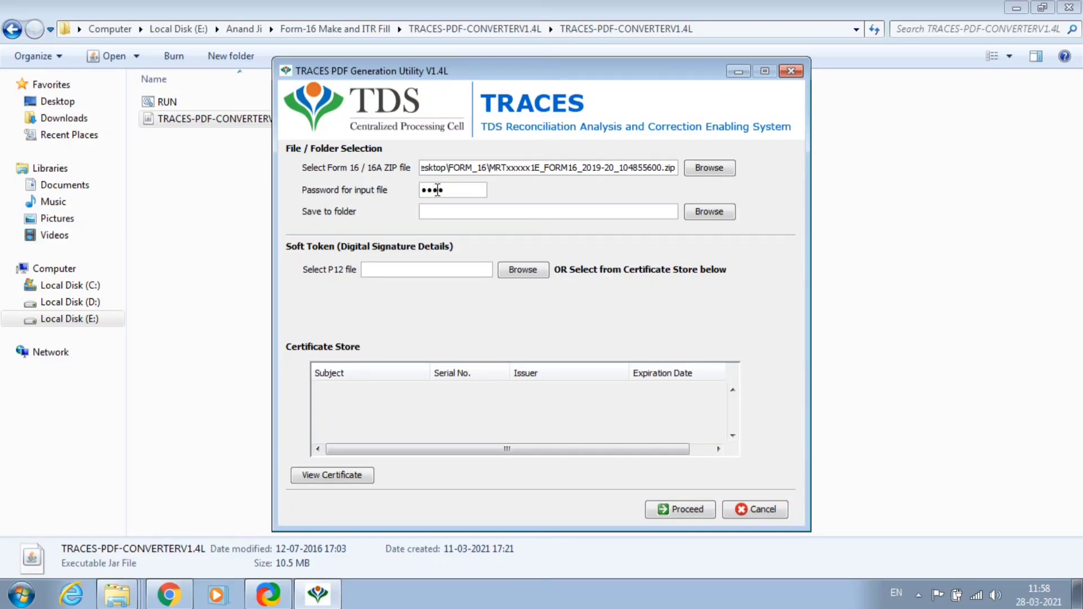
{"action": "type", "text": "***"}
Set Desktop\FORM_16 as the folder to save the PDFs into.
{"action": "left_click", "coordinate": [708, 212]}
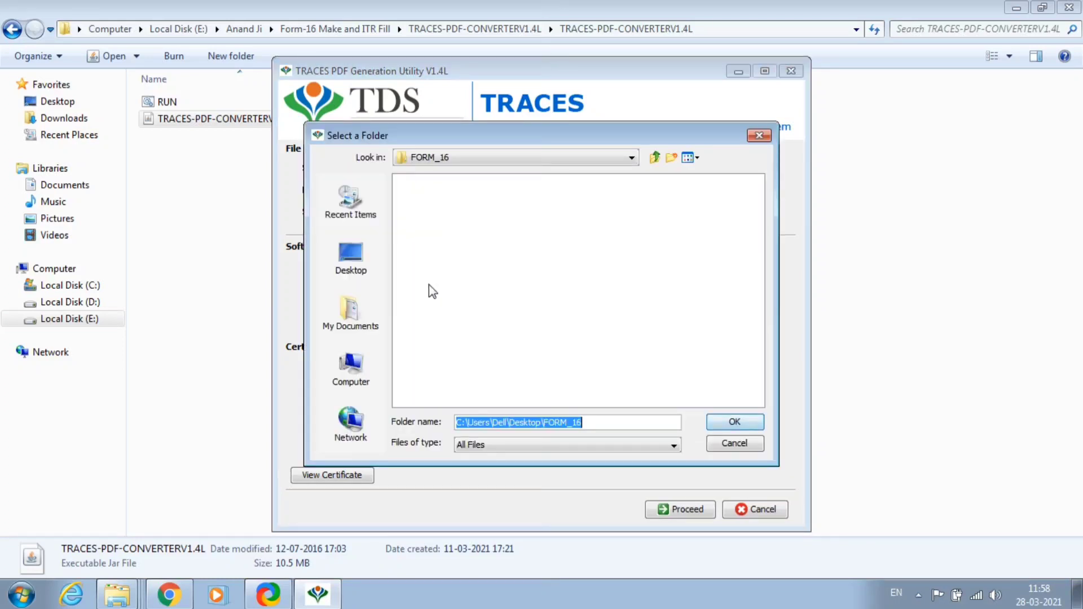
{"action": "left_click", "coordinate": [351, 257]}
{"action": "double_click", "coordinate": [438, 268]}
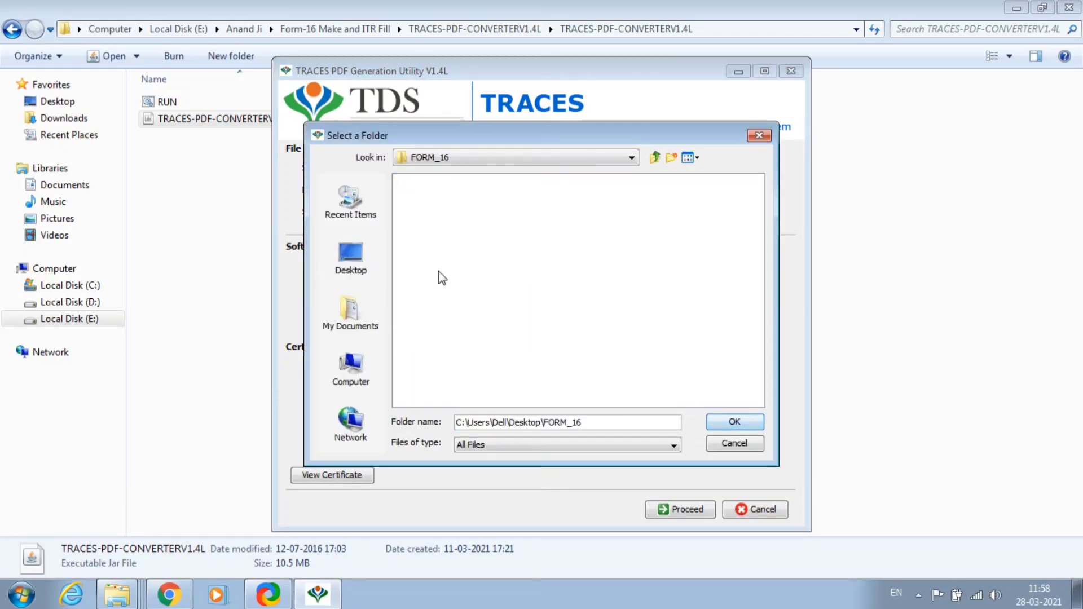
{"action": "left_click", "coordinate": [720, 426]}
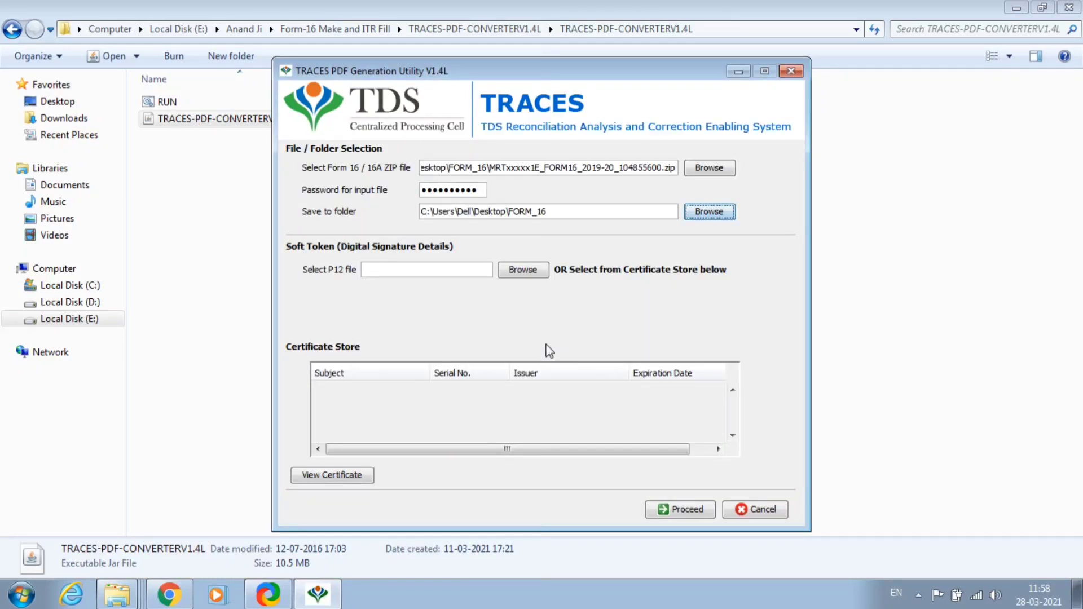
Generate the PDFs without a digital signature, producing 267 Form 16 PDFs.
{"action": "left_click", "coordinate": [663, 511]}
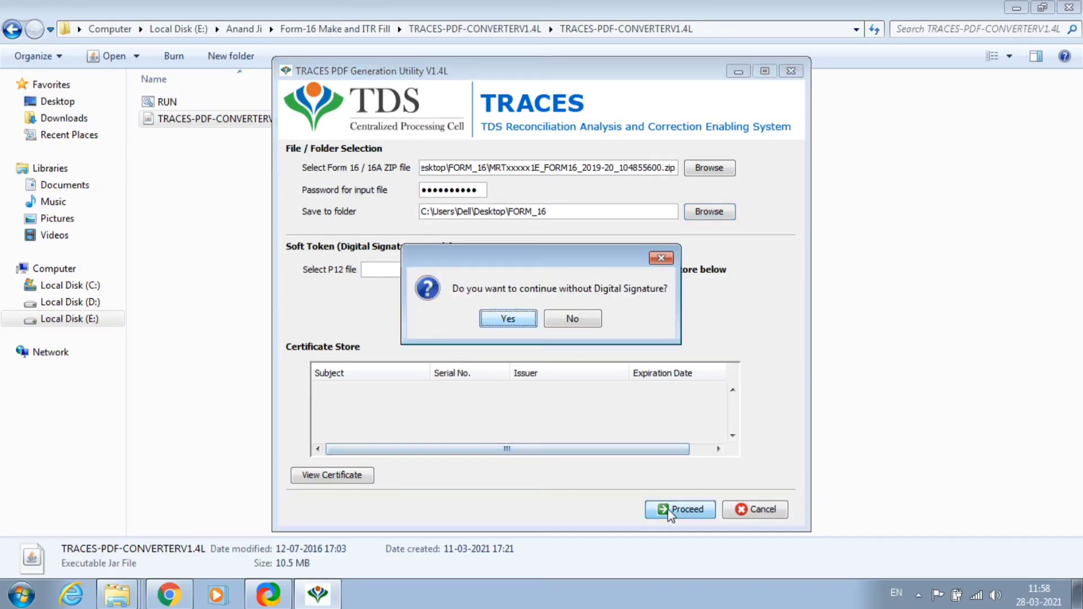
{"action": "left_click", "coordinate": [512, 324]}
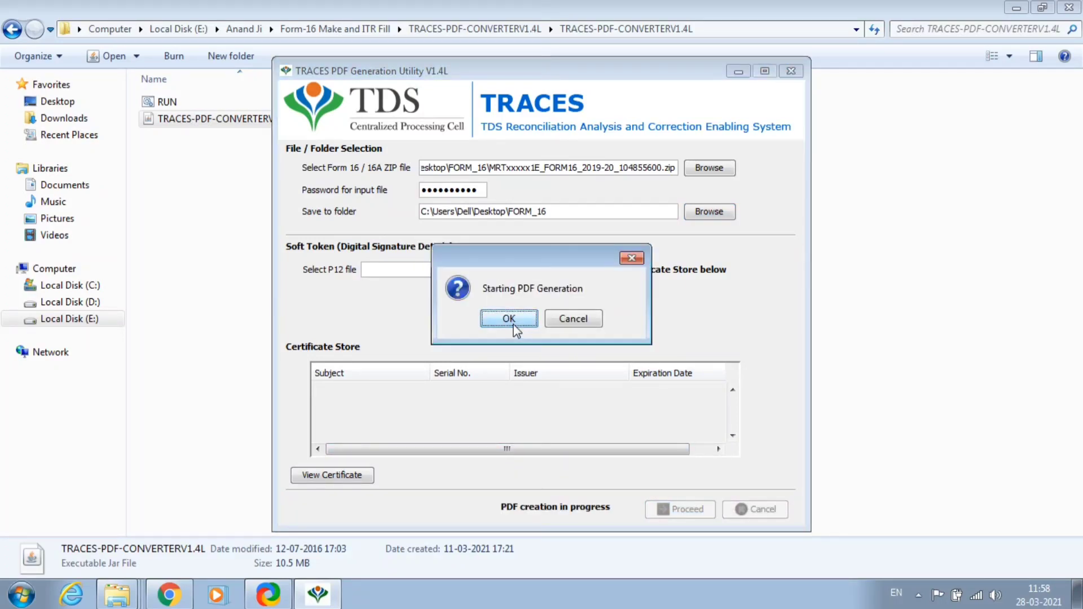
{"action": "left_click", "coordinate": [508, 319]}
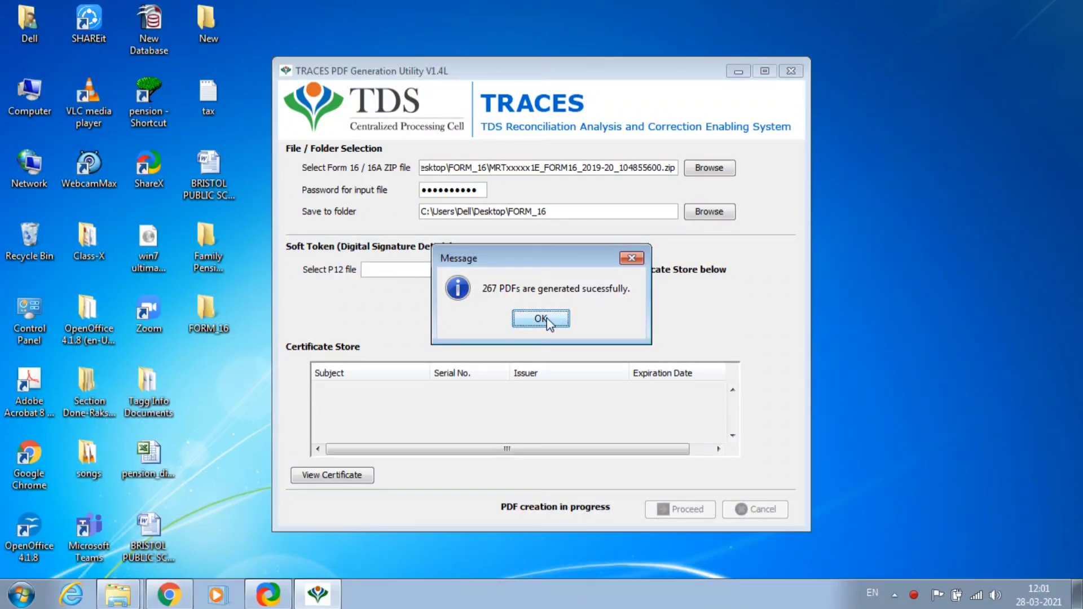
Open FORM_16 and scroll through the generated Part A and PARTB PDFs.
{"action": "double_click", "coordinate": [214, 327]}
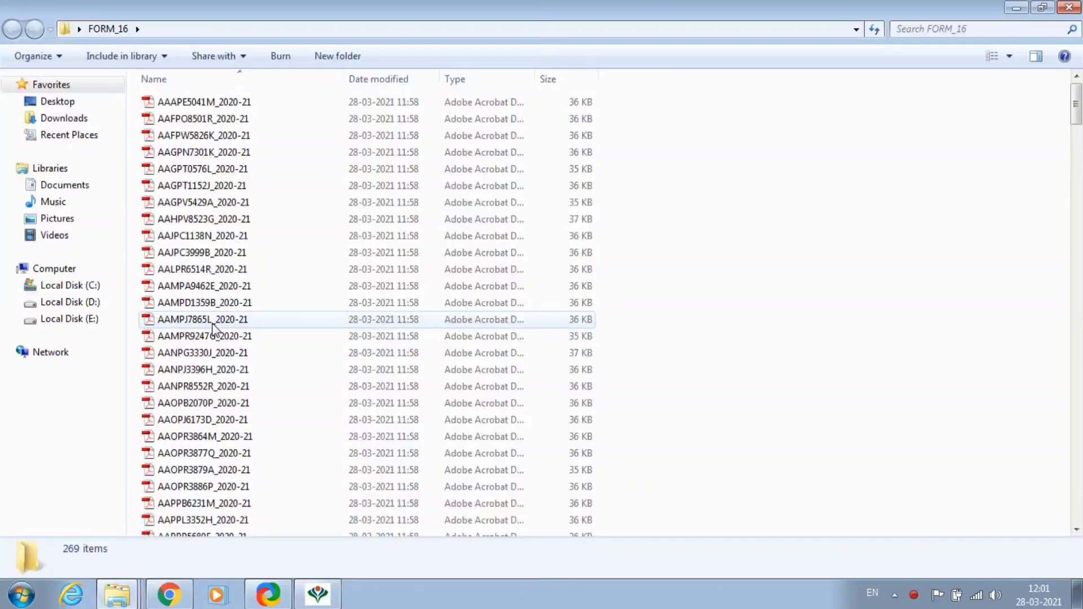
{"action": "scroll", "coordinate": [413, 295], "scroll_direction": "down", "scroll_amount": 5}
{"action": "scroll", "coordinate": [412, 301], "scroll_direction": "down", "scroll_amount": 20}
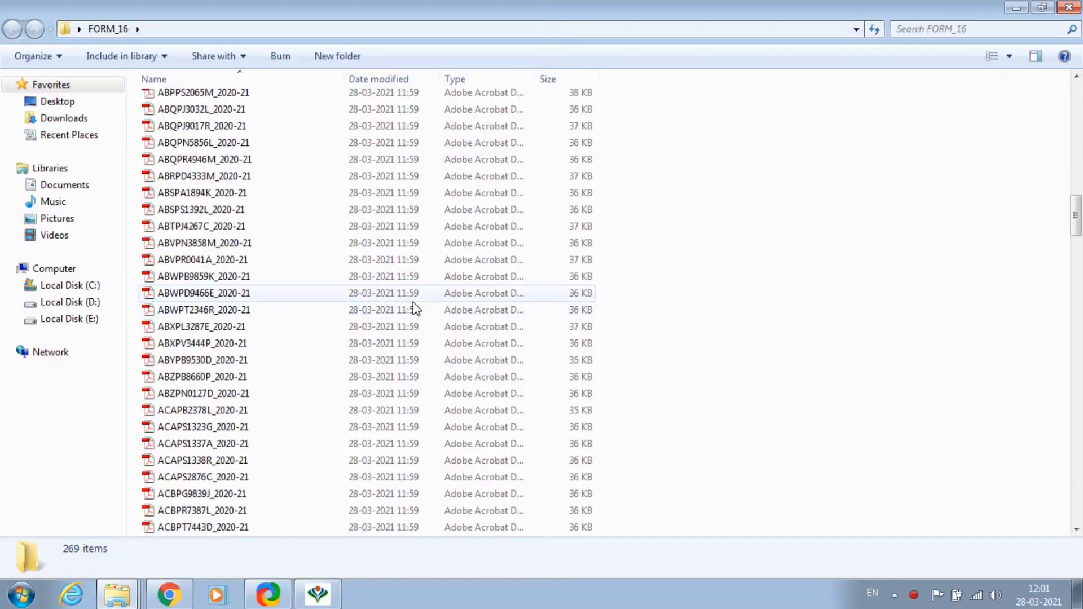
{"action": "left_click_drag", "start_coordinate": [1078, 279], "coordinate": [1079, 386]}
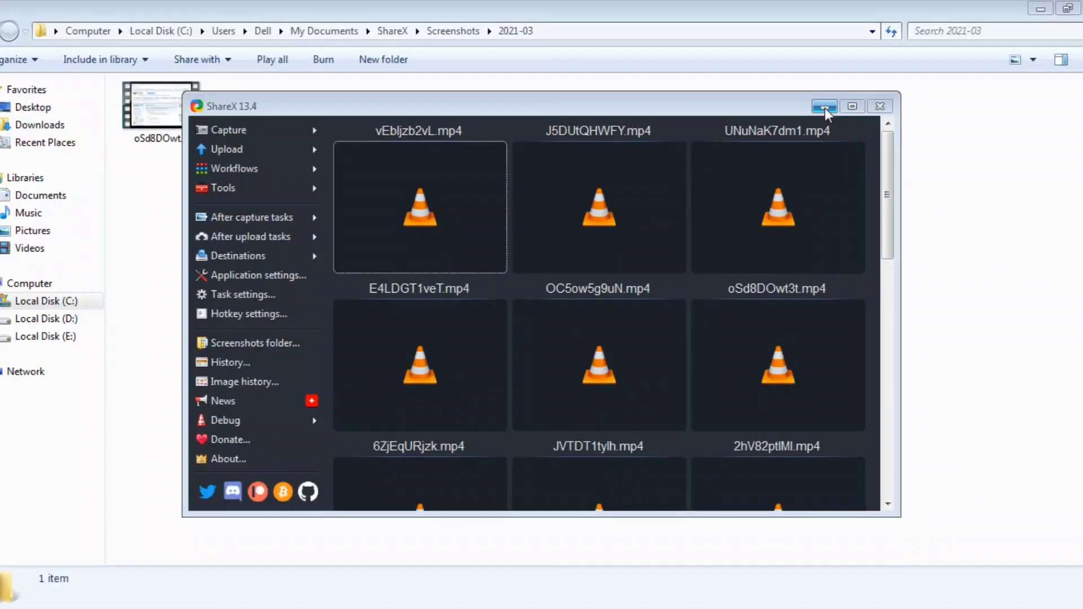
{"action": "left_click", "coordinate": [833, 106]}
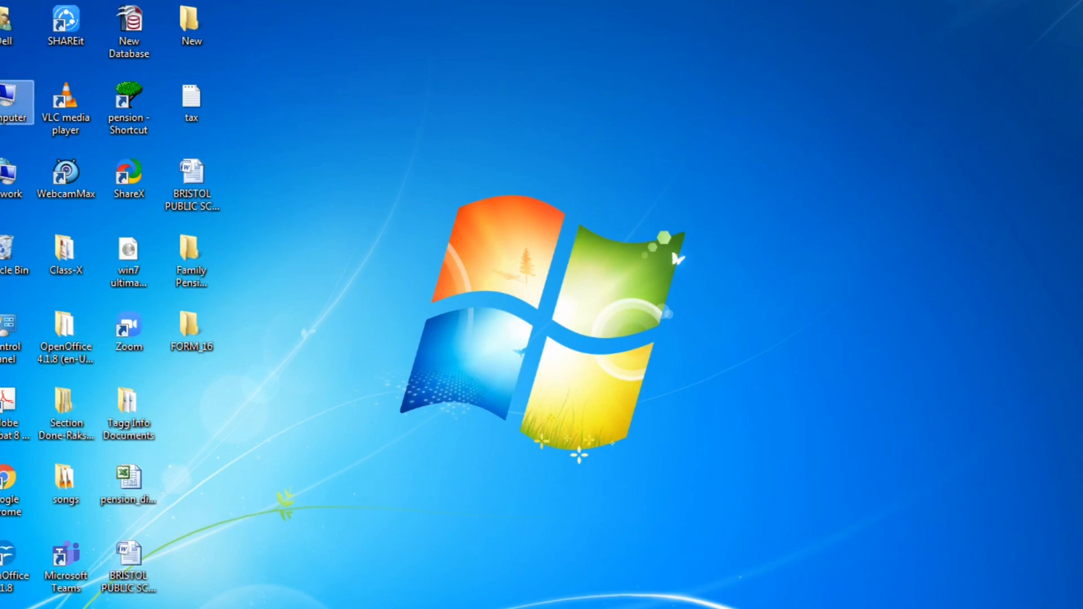
Open Local Disk (E:) from the Computer window, then hide it.
{"action": "double_click", "coordinate": [9, 96]}
{"action": "double_click", "coordinate": [618, 135]}
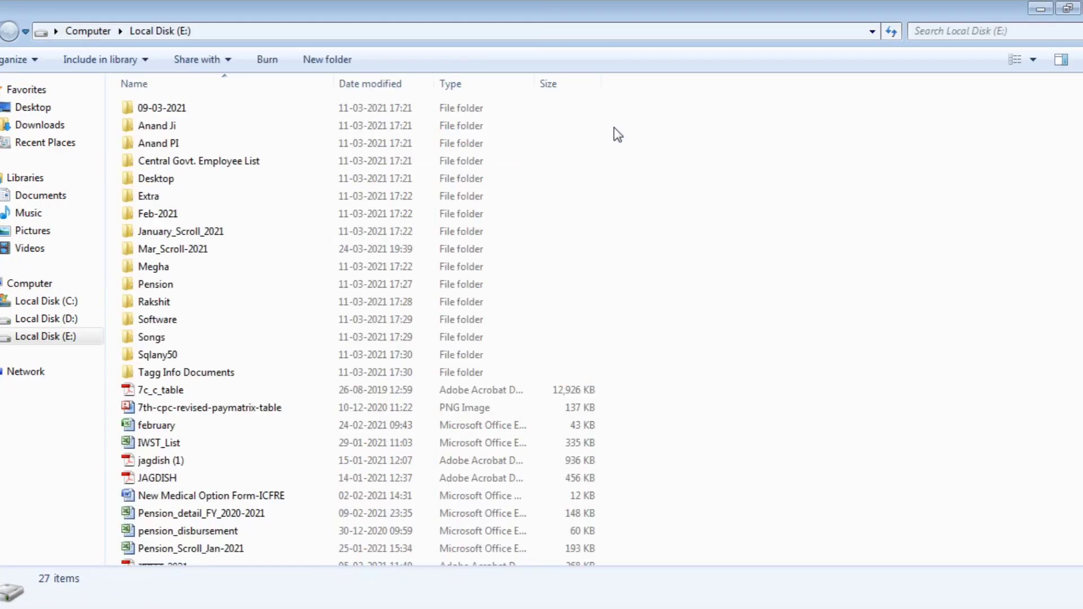
{"action": "left_click", "coordinate": [1040, 9]}
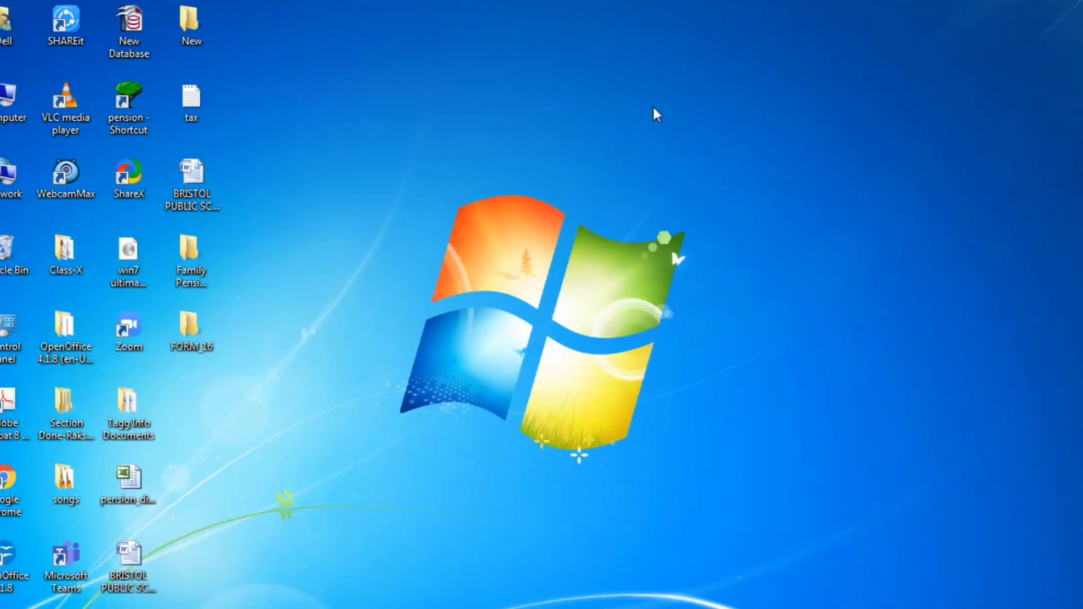
Review FORM_16's 538 items again, then open the Computer window from the desktop.
{"action": "double_click", "coordinate": [200, 330]}
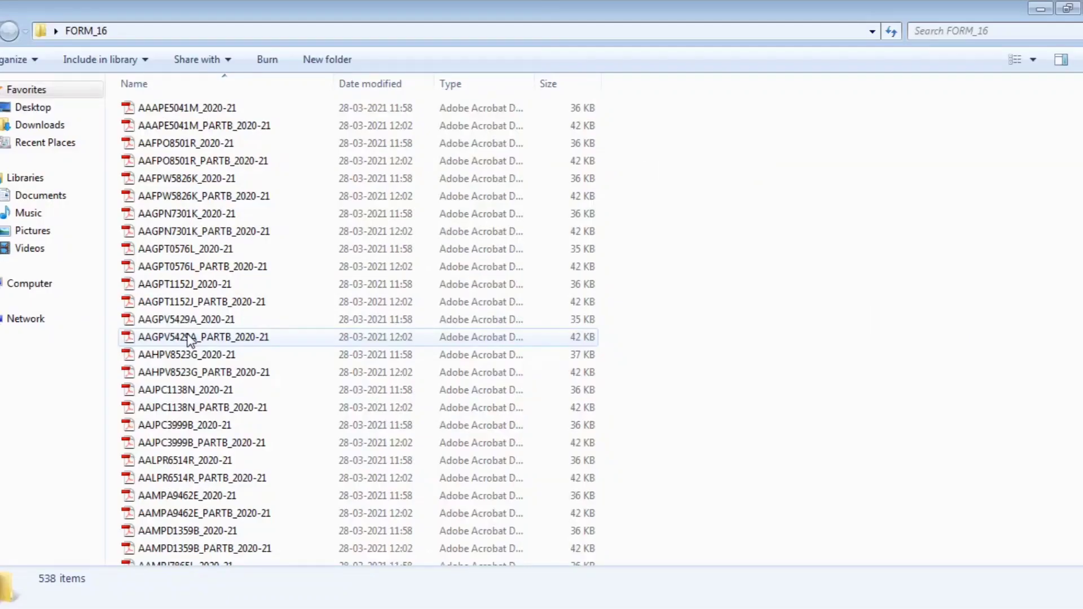
{"action": "scroll", "coordinate": [445, 288], "scroll_direction": "down", "scroll_amount": 10}
{"action": "scroll", "coordinate": [456, 298], "scroll_direction": "down", "scroll_amount": 7}
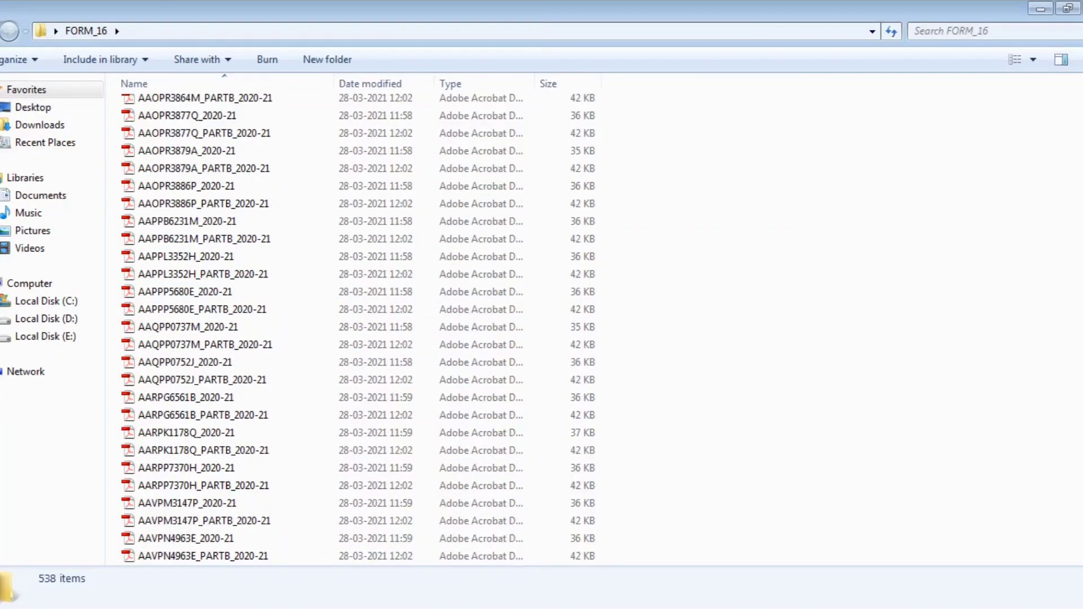
{"action": "scroll", "coordinate": [446, 330], "scroll_direction": "down", "scroll_amount": 20}
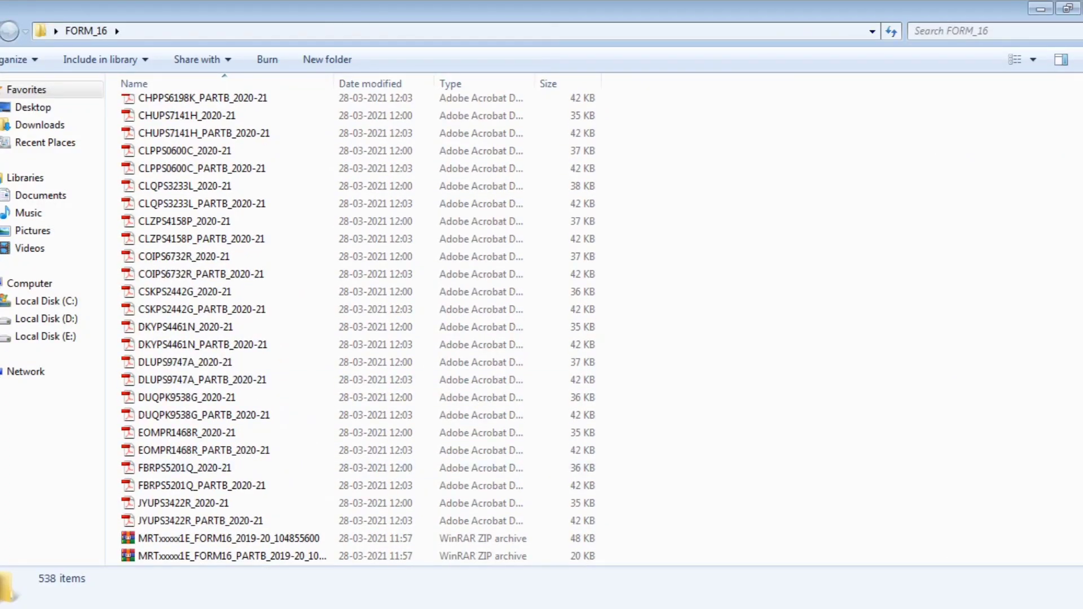
{"action": "key", "text": "super+d"}
{"action": "double_click", "coordinate": [17, 101]}
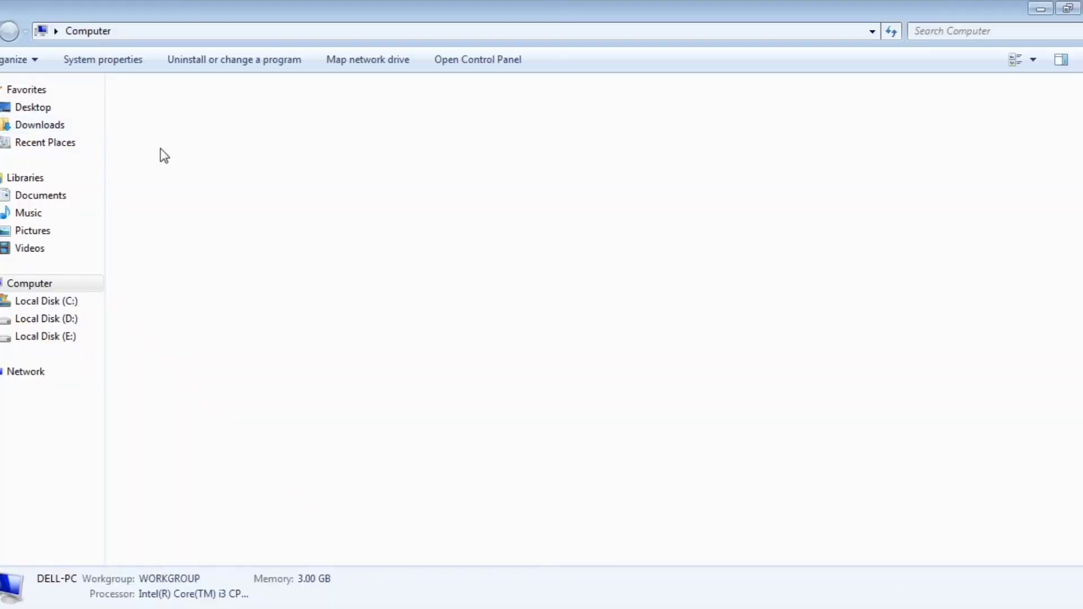
Launch the Form 16 Part B converter from the Form-16 Make and ITR Fill folder on drive E:.
{"action": "double_click", "coordinate": [578, 125]}
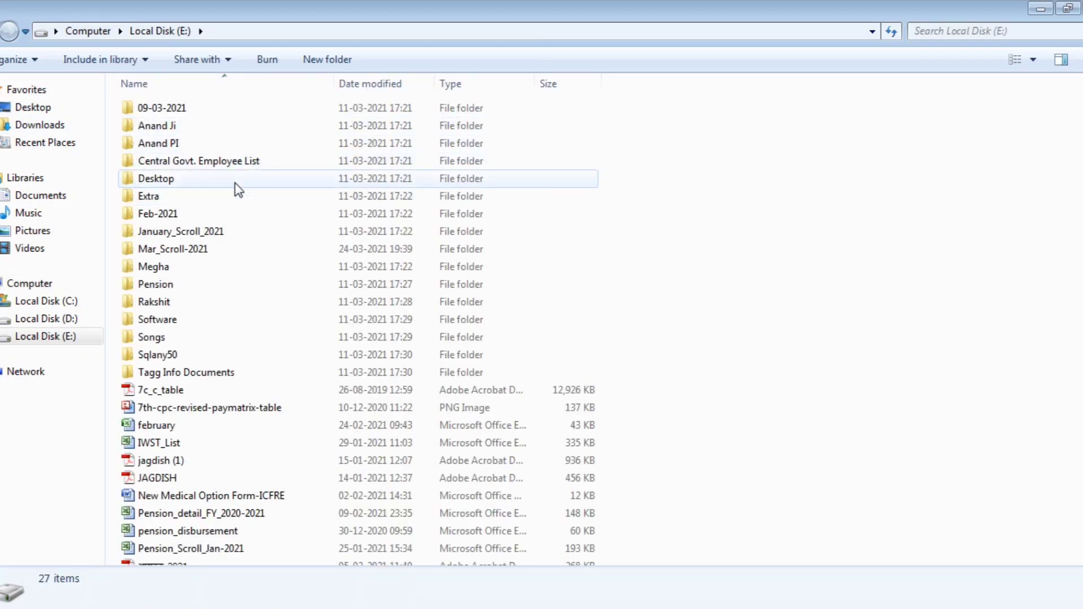
{"action": "double_click", "coordinate": [193, 127]}
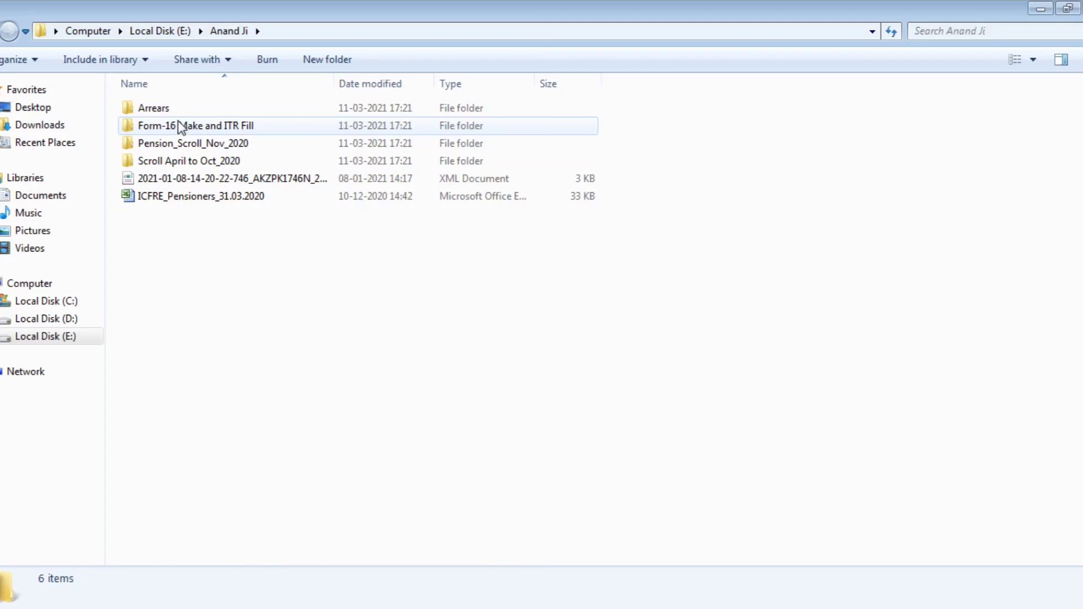
{"action": "double_click", "coordinate": [181, 125]}
{"action": "double_click", "coordinate": [268, 144]}
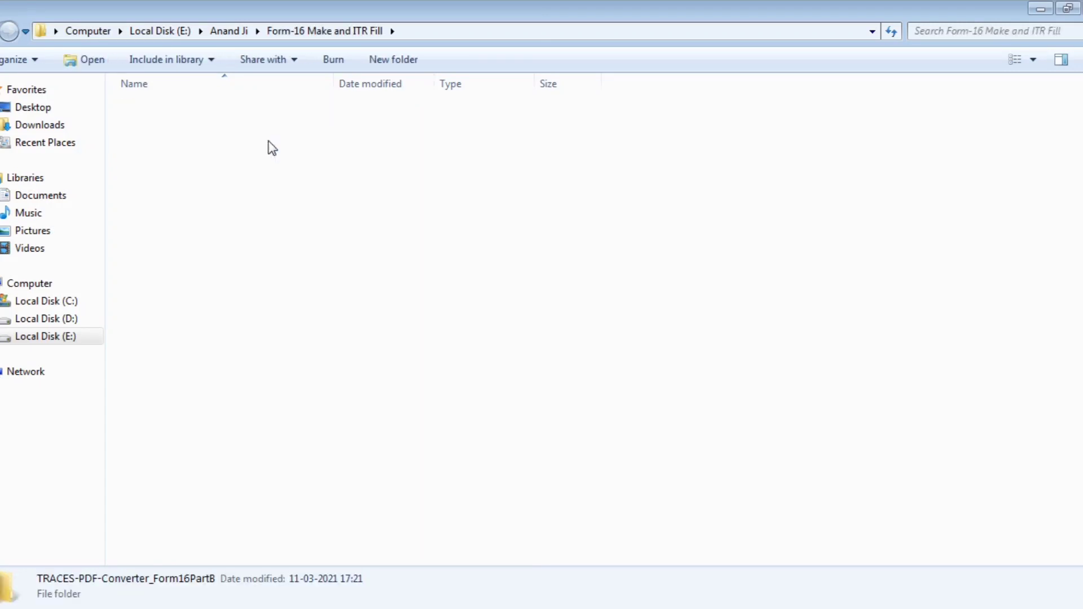
{"action": "left_click", "coordinate": [202, 111]}
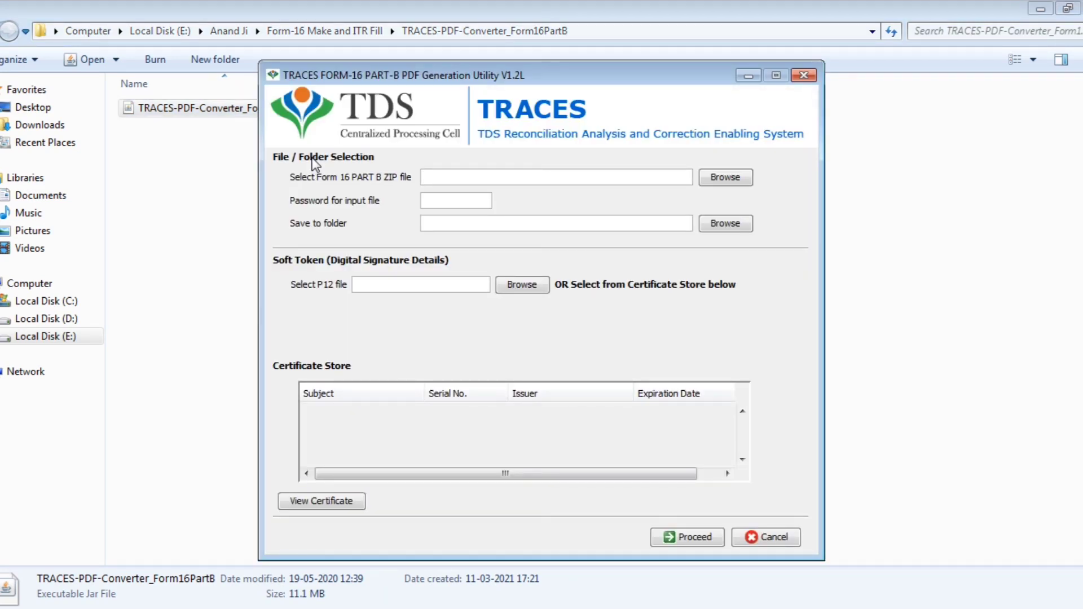
Browse with All Files listed and pick the 2019-20 PARTB zip in Desktop > FORM_16.
{"action": "left_click", "coordinate": [719, 177]}
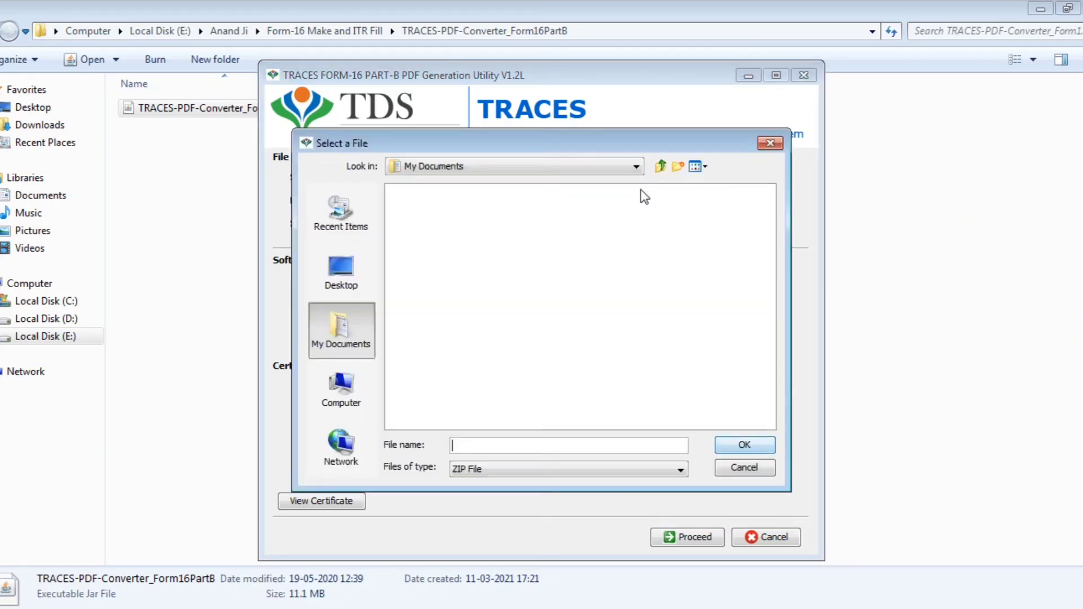
{"action": "left_click", "coordinate": [516, 469]}
{"action": "left_click", "coordinate": [502, 484]}
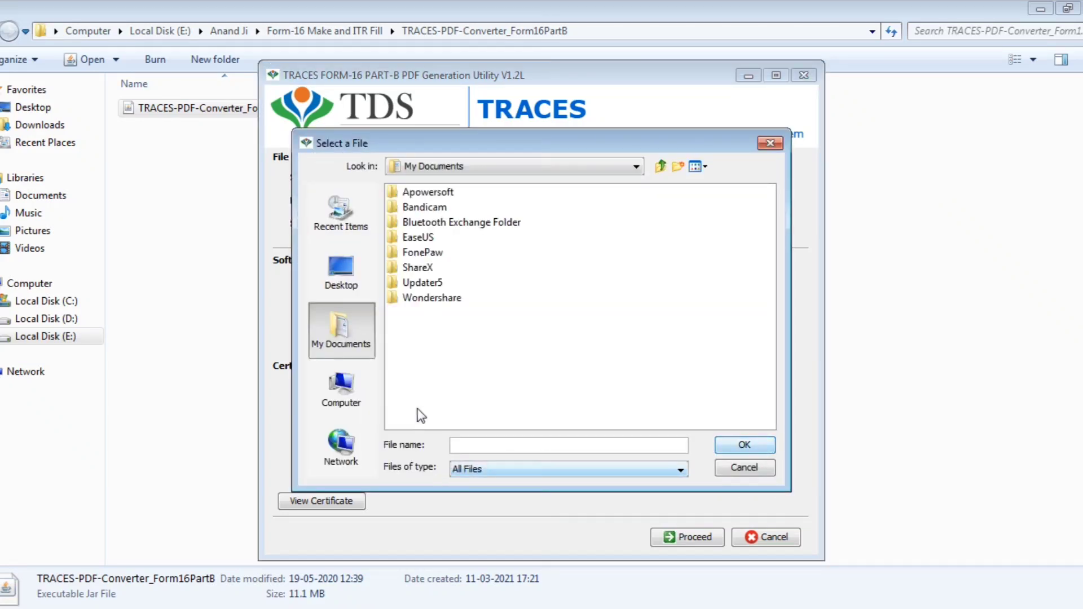
{"action": "left_click", "coordinate": [347, 276]}
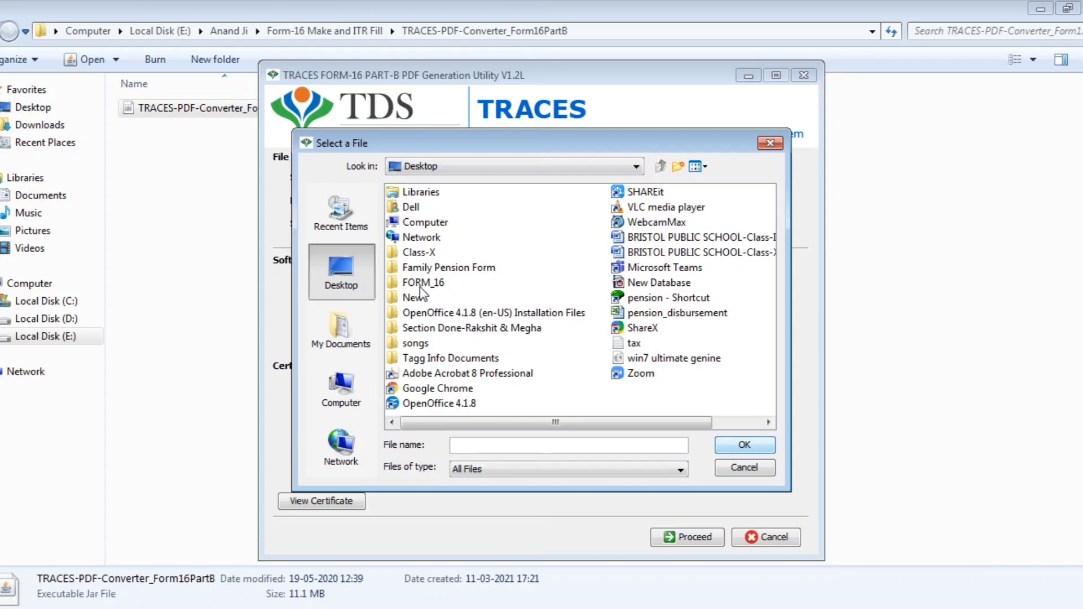
{"action": "double_click", "coordinate": [423, 283]}
{"action": "scroll", "coordinate": [641, 297], "scroll_direction": "down", "scroll_amount": 10}
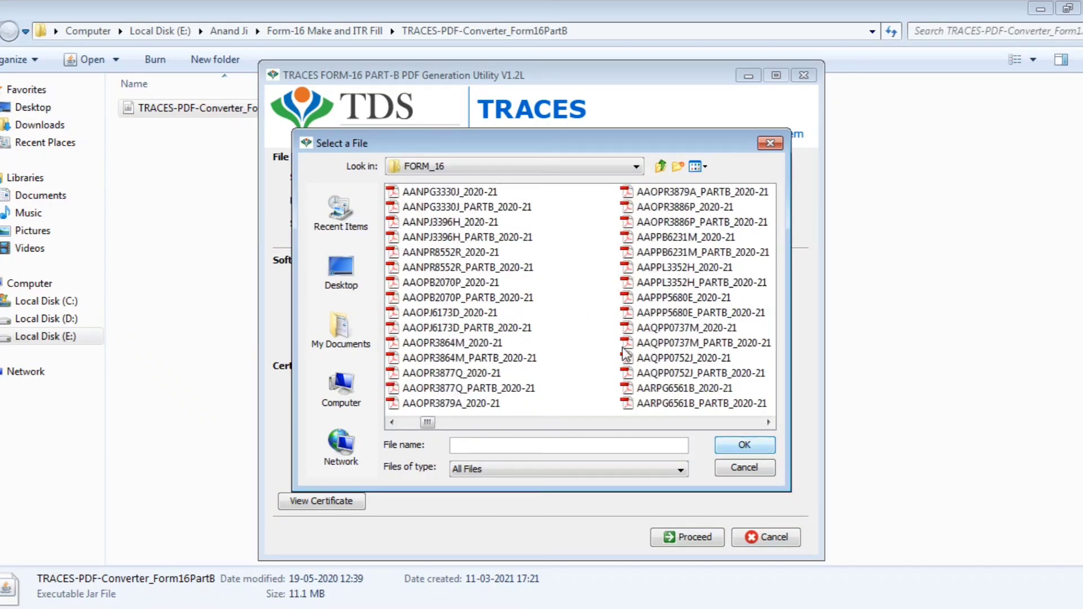
{"action": "scroll", "coordinate": [625, 356], "scroll_direction": "down", "scroll_amount": 5}
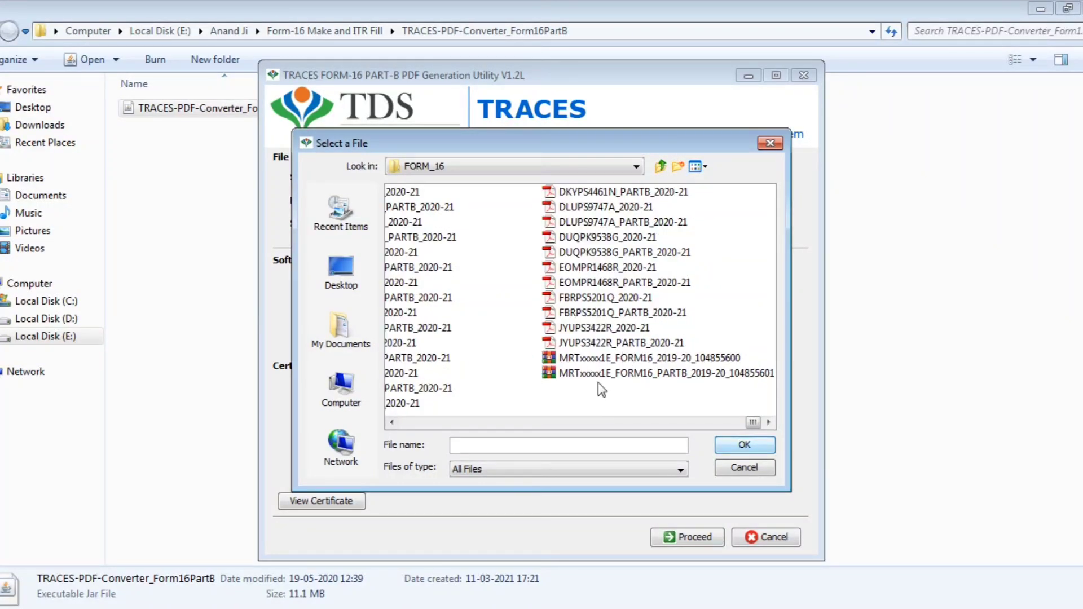
{"action": "left_click", "coordinate": [675, 375]}
Confirm the PARTB zip, enter its password in capitals, and set Desktop FORM_16 as the save folder.
{"action": "left_click", "coordinate": [745, 445]}
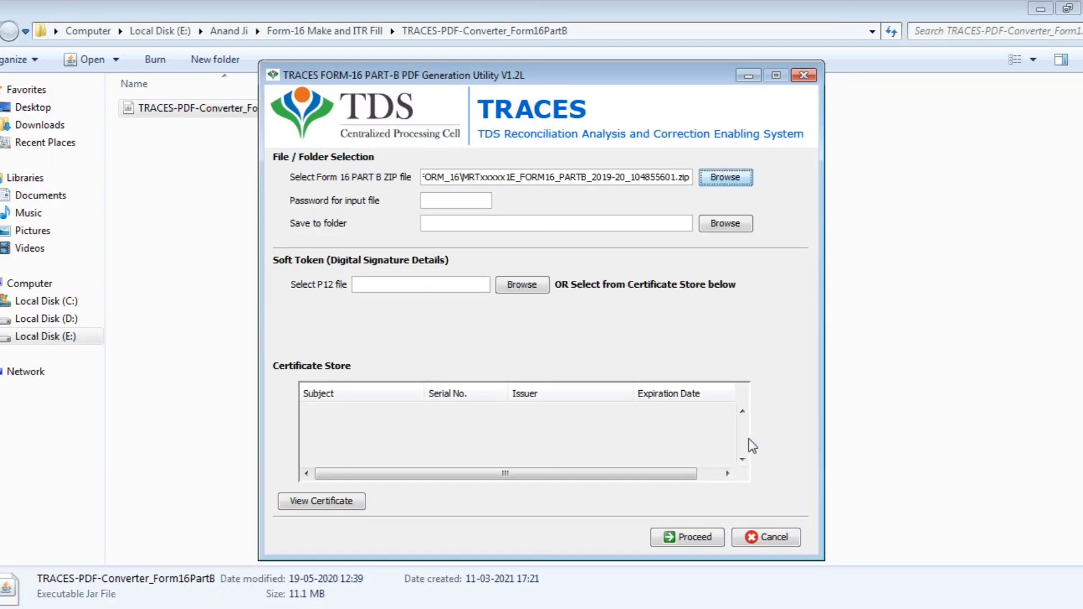
{"action": "left_click", "coordinate": [466, 197]}
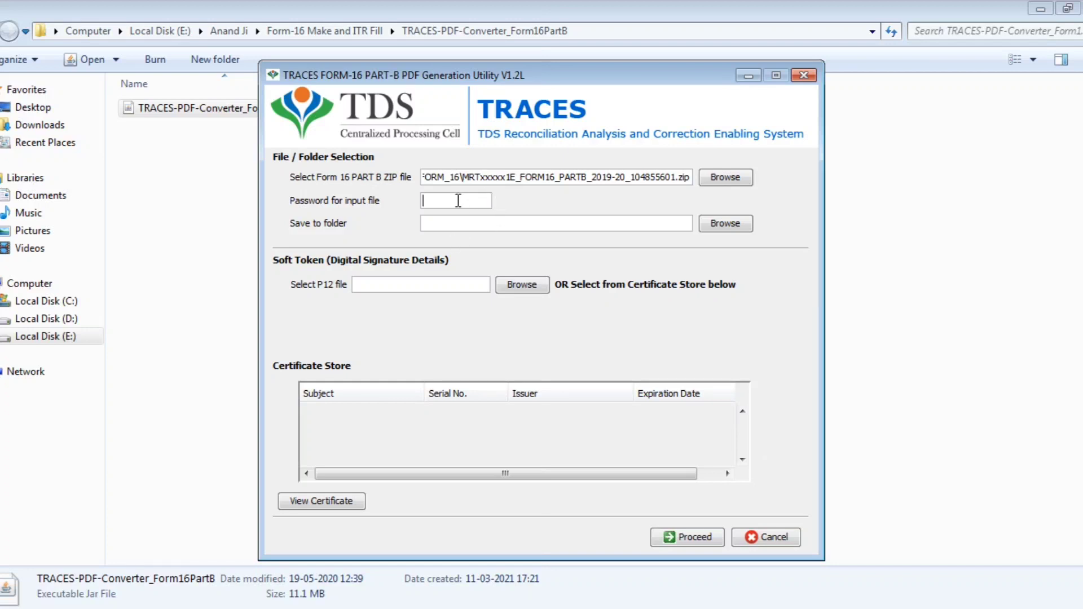
{"action": "key", "text": "Caps_Lock"}
{"action": "type", "text": "••"}
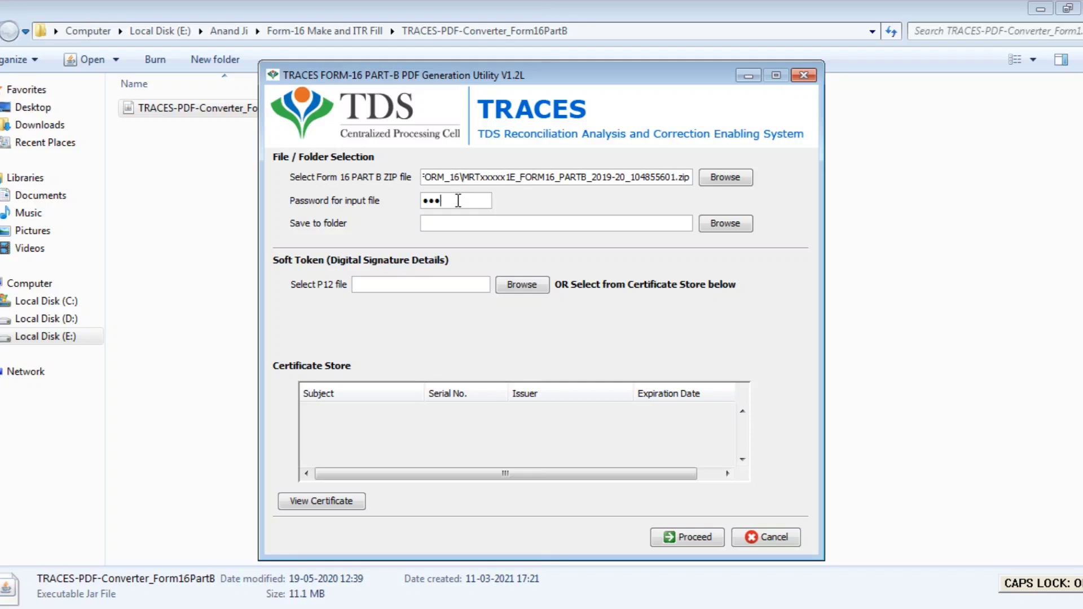
{"action": "type", "text": "•••••••"}
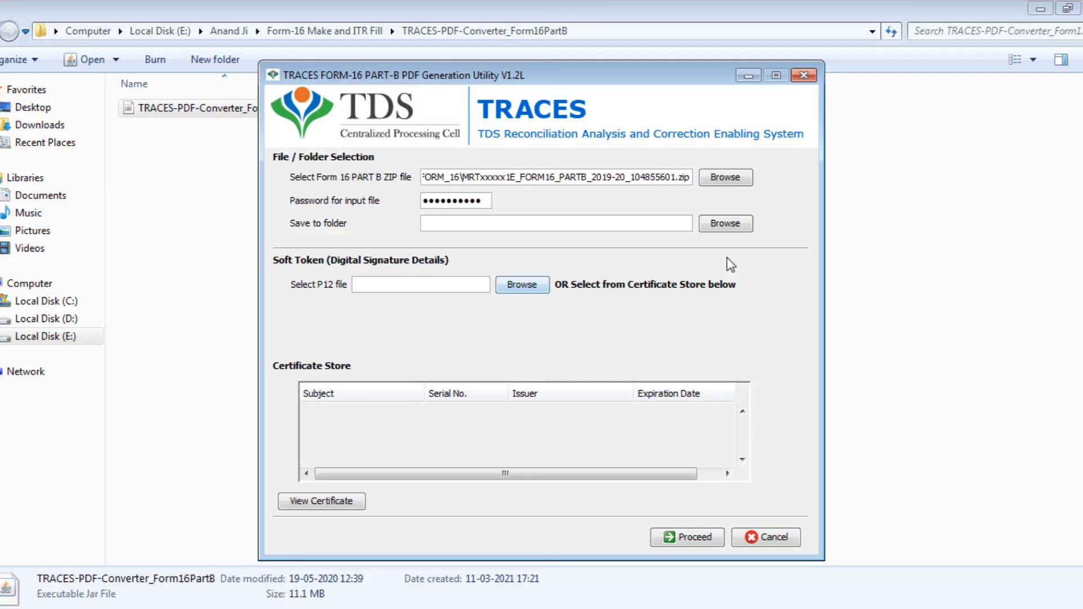
{"action": "left_click", "coordinate": [712, 226]}
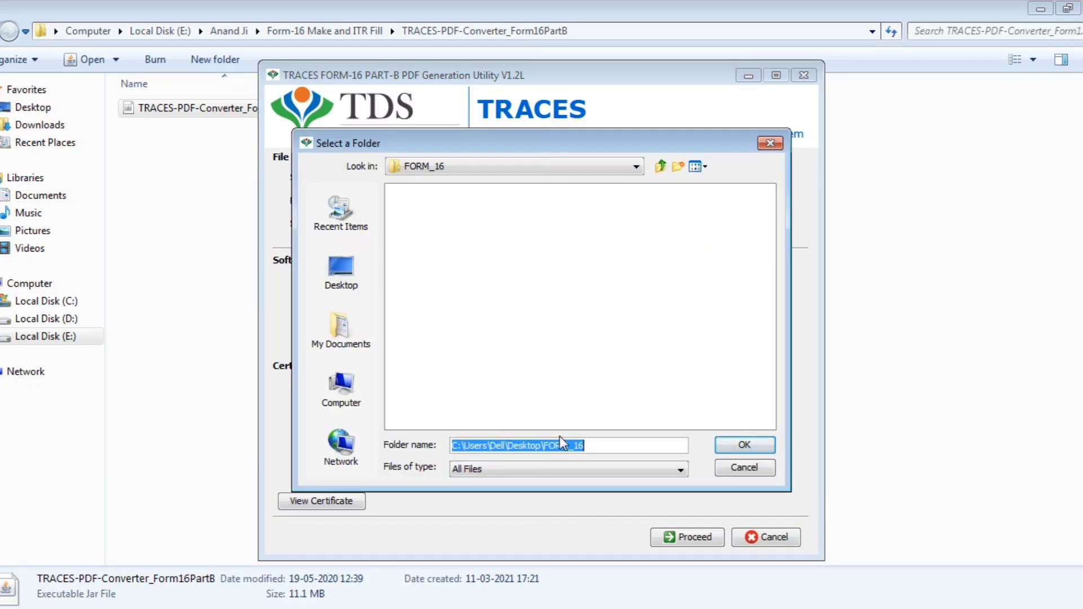
{"action": "left_click", "coordinate": [756, 445]}
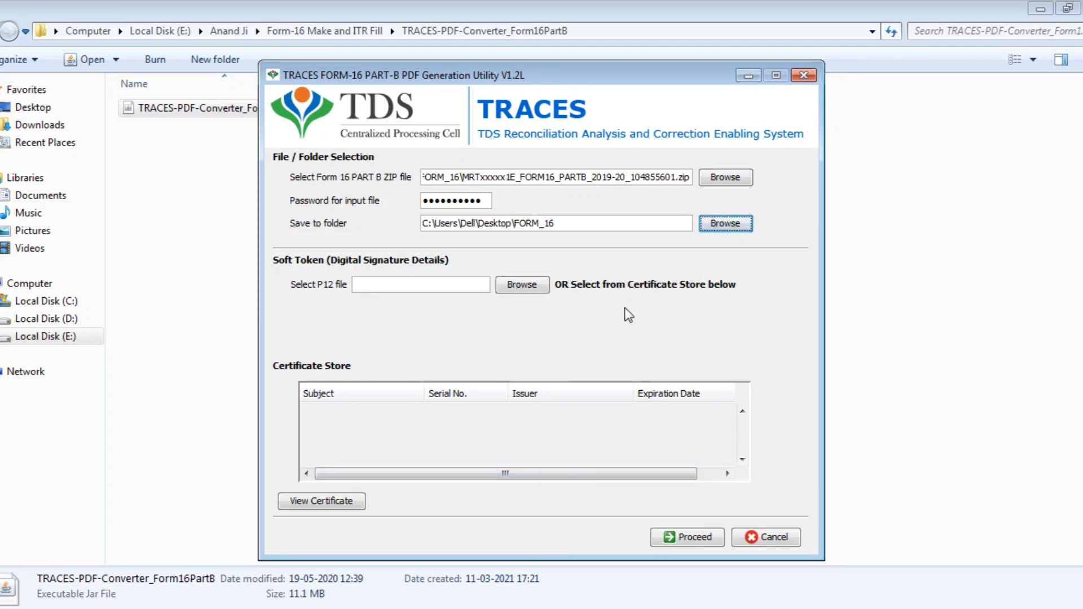
Run Part B generation without a digital signature and acknowledge the 269 PDFs generated.
{"action": "left_click", "coordinate": [696, 539]}
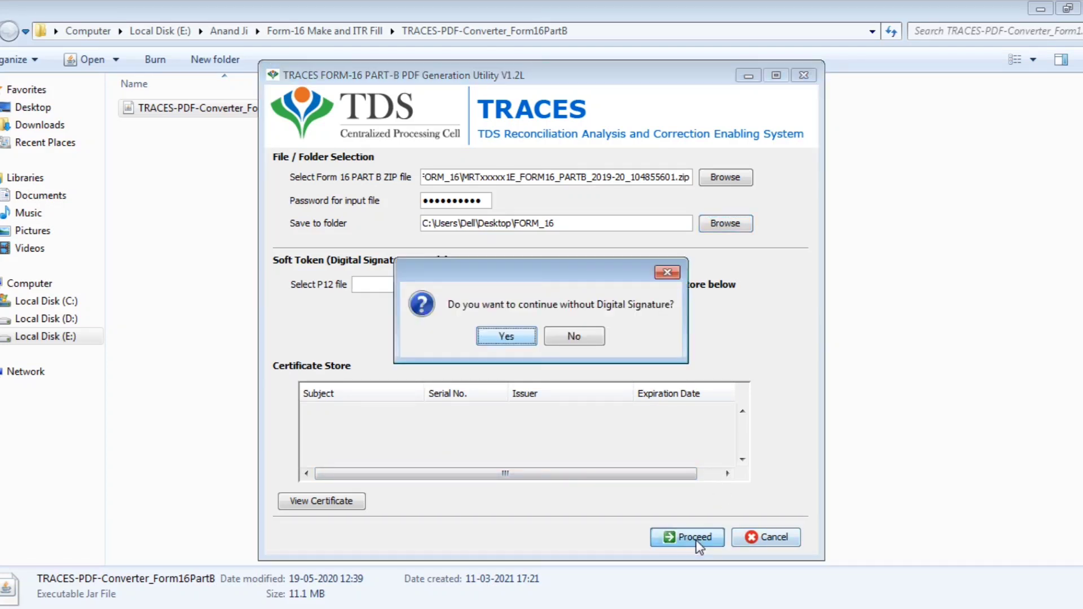
{"action": "left_click", "coordinate": [514, 339]}
{"action": "left_click", "coordinate": [516, 340]}
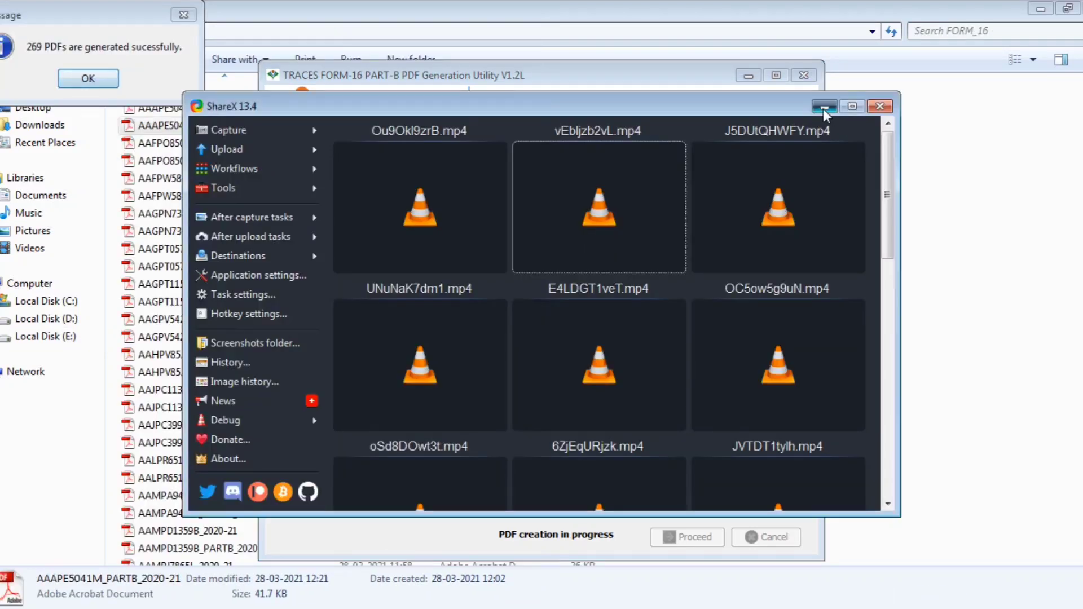
{"action": "left_click", "coordinate": [823, 109]}
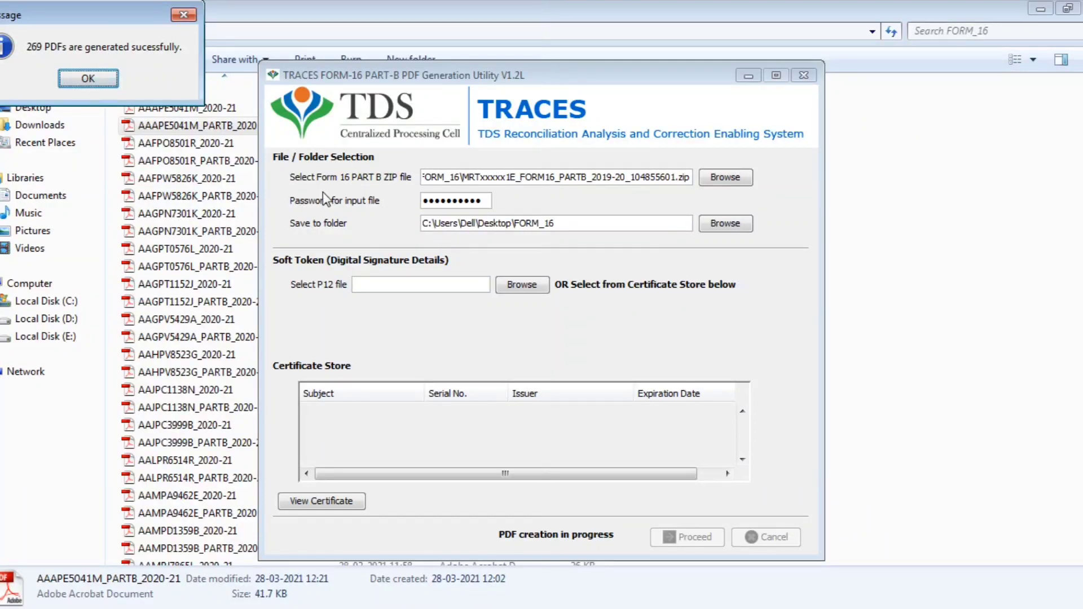
{"action": "left_click_drag", "start_coordinate": [130, 21], "coordinate": [467, 129]}
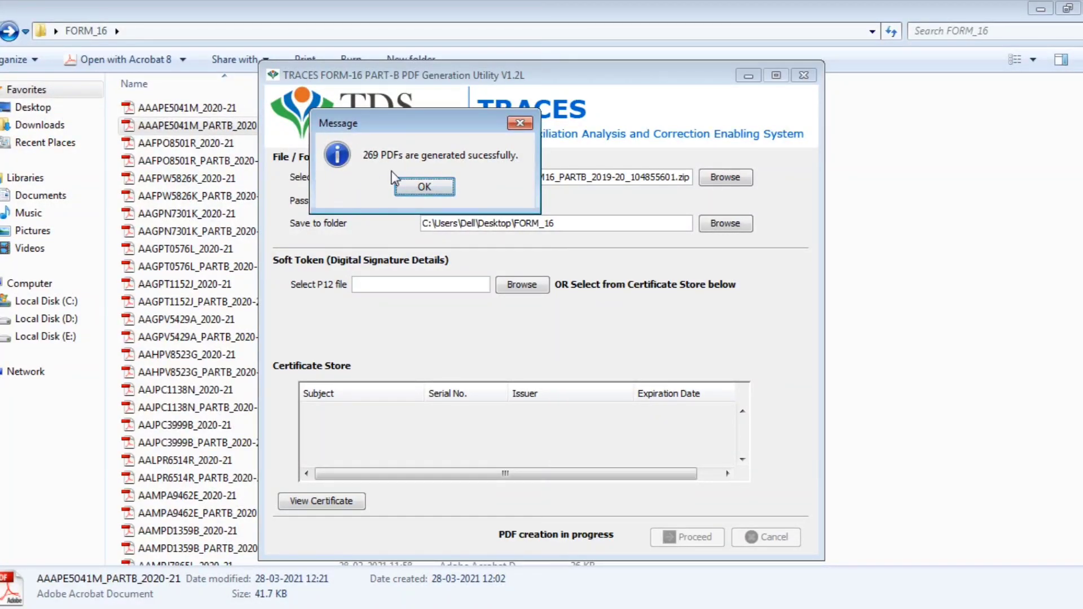
{"action": "left_click", "coordinate": [441, 186]}
{"action": "left_click", "coordinate": [748, 75]}
Open one generated PARTB PDF from FORM_16 in Acrobat and scroll through its salary figures.
{"action": "left_click", "coordinate": [226, 196]}
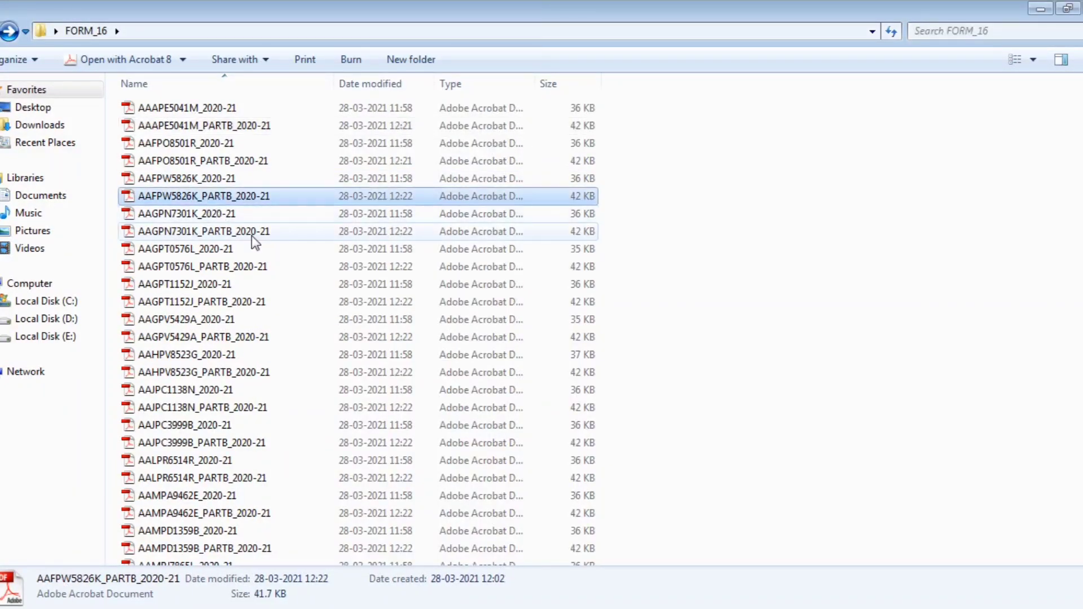
{"action": "scroll", "coordinate": [262, 252], "scroll_direction": "down", "scroll_amount": 10}
{"action": "scroll", "coordinate": [268, 257], "scroll_direction": "up", "scroll_amount": 15}
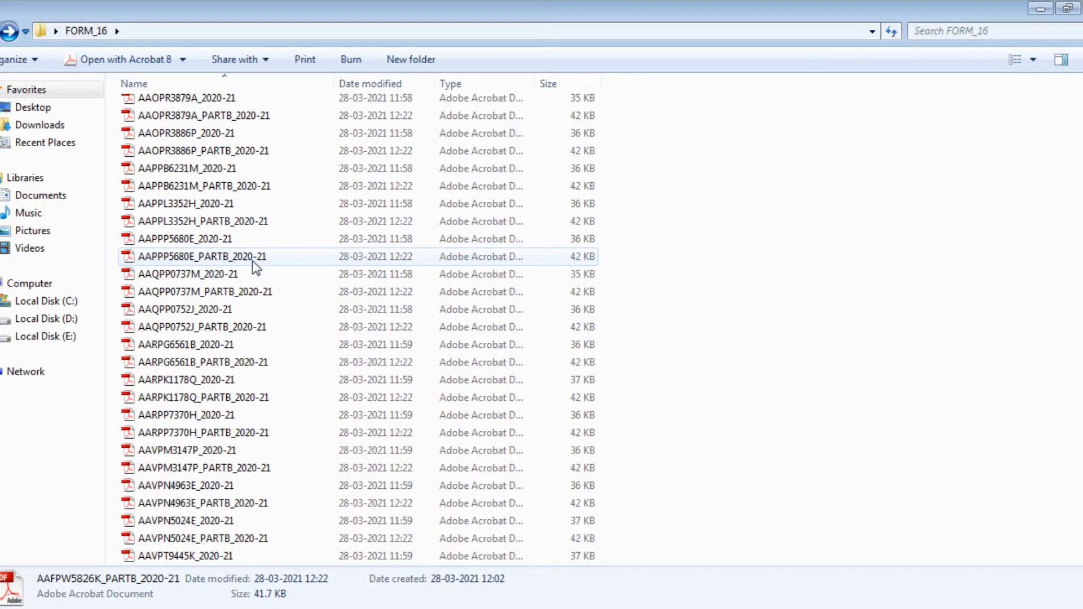
{"action": "double_click", "coordinate": [233, 256]}
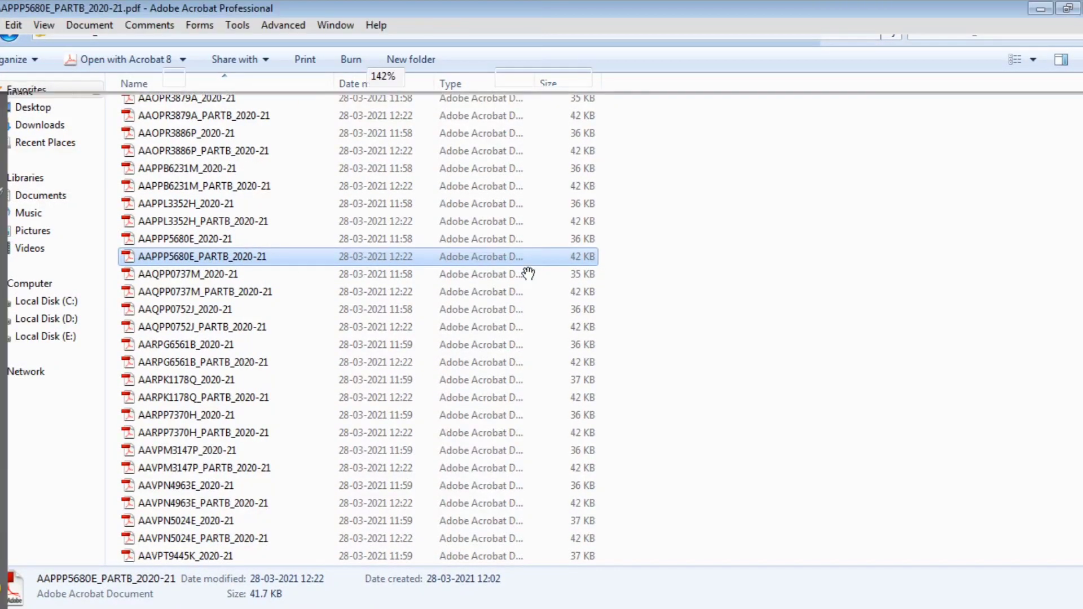
{"action": "scroll", "coordinate": [675, 353], "scroll_direction": "down", "scroll_amount": 5}
{"action": "scroll", "coordinate": [675, 353], "scroll_direction": "down", "scroll_amount": 10}
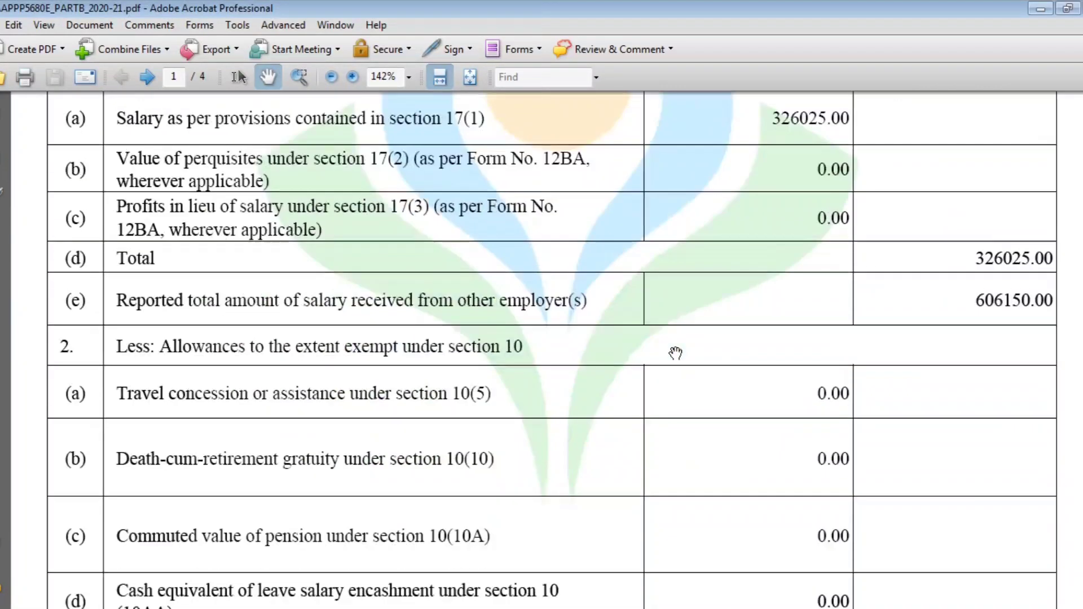
Quit Acrobat and return to the Pension_Tax_detail workbook on tax_final.
{"action": "key", "text": "ctrl+q"}
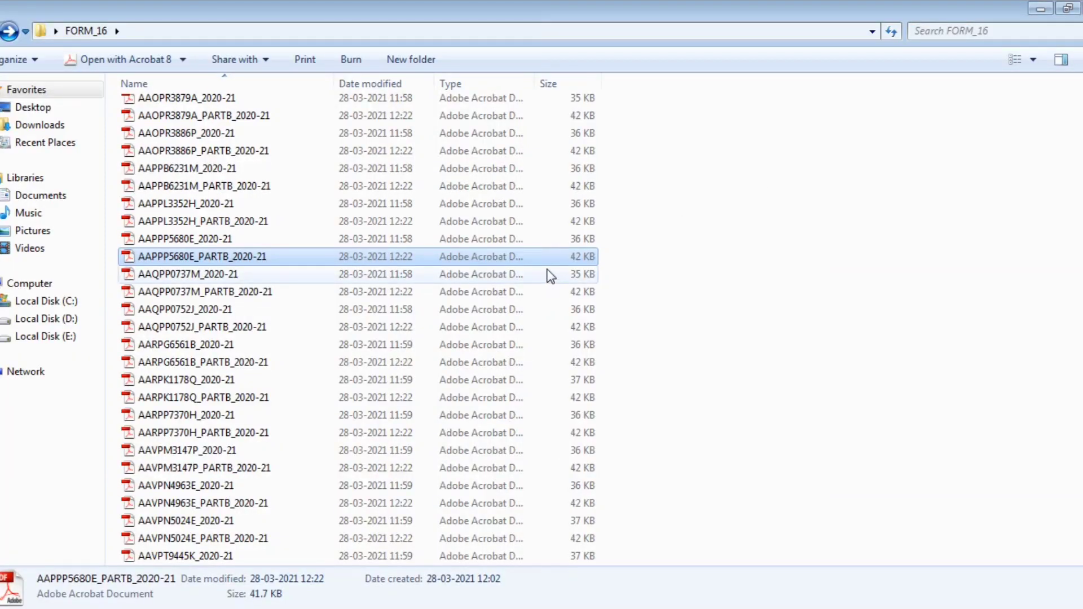
{"action": "scroll", "coordinate": [533, 299], "scroll_direction": "down", "scroll_amount": 6}
{"action": "scroll", "coordinate": [539, 332], "scroll_direction": "down", "scroll_amount": 5}
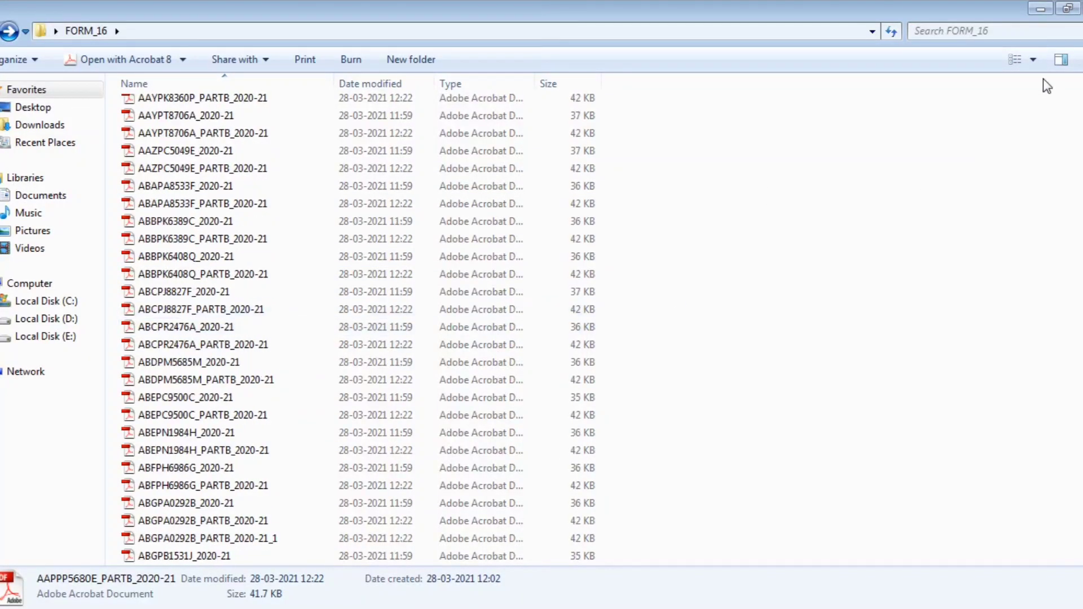
{"action": "scroll", "coordinate": [689, 302], "scroll_direction": "up", "scroll_amount": 8}
{"action": "key", "text": "alt+Tab"}
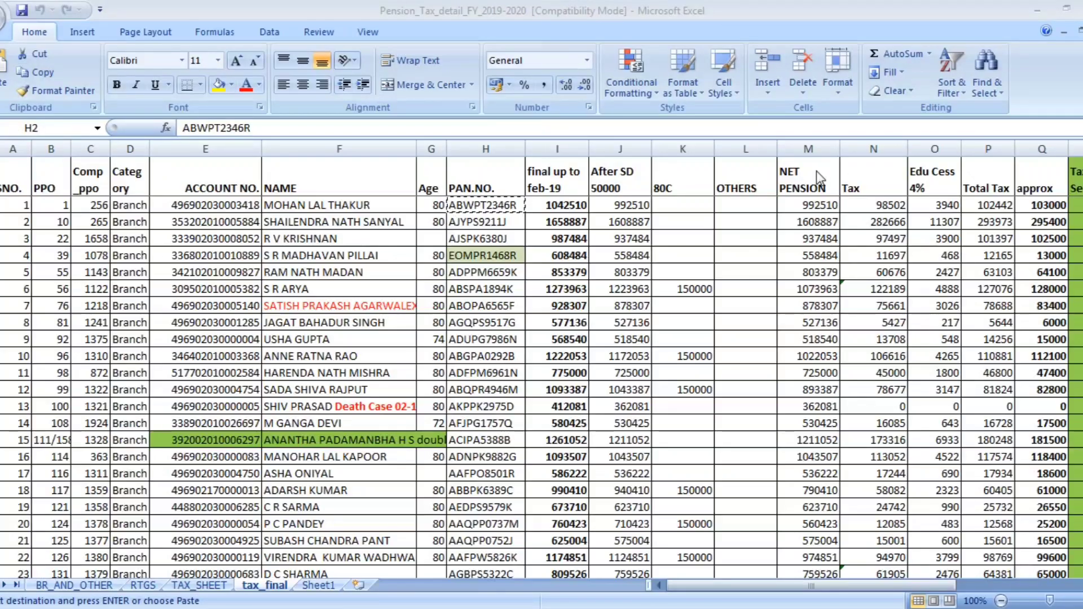
Close the Pension_Tax_detail_FY_2019-2020 workbook discarding changes, then show hidden notification-area icons.
{"action": "key", "text": "alt+F4"}
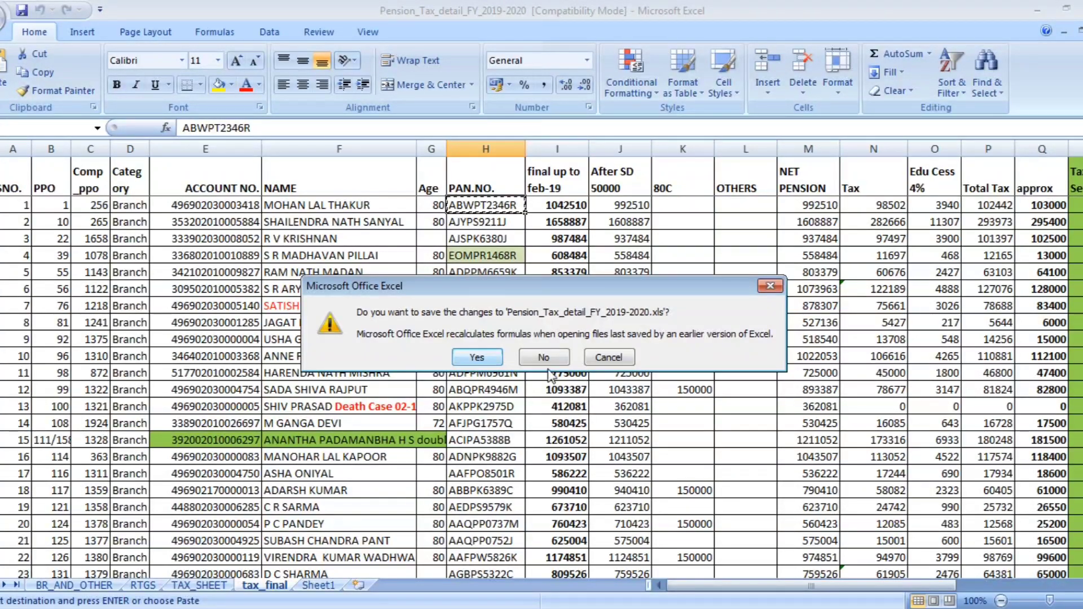
{"action": "left_click", "coordinate": [533, 360]}
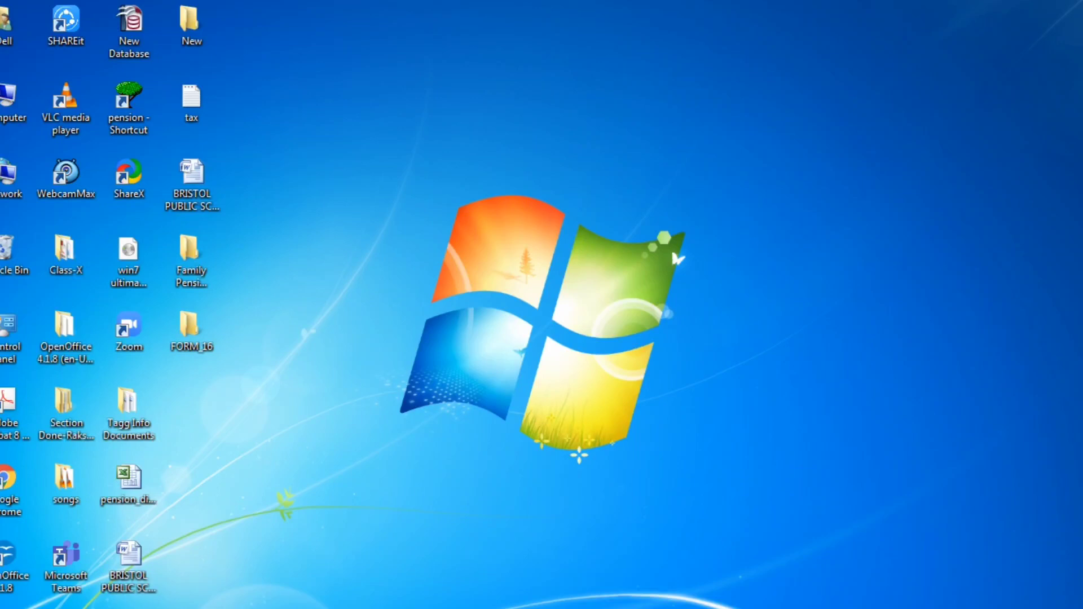
{"action": "left_click", "coordinate": [936, 608]}
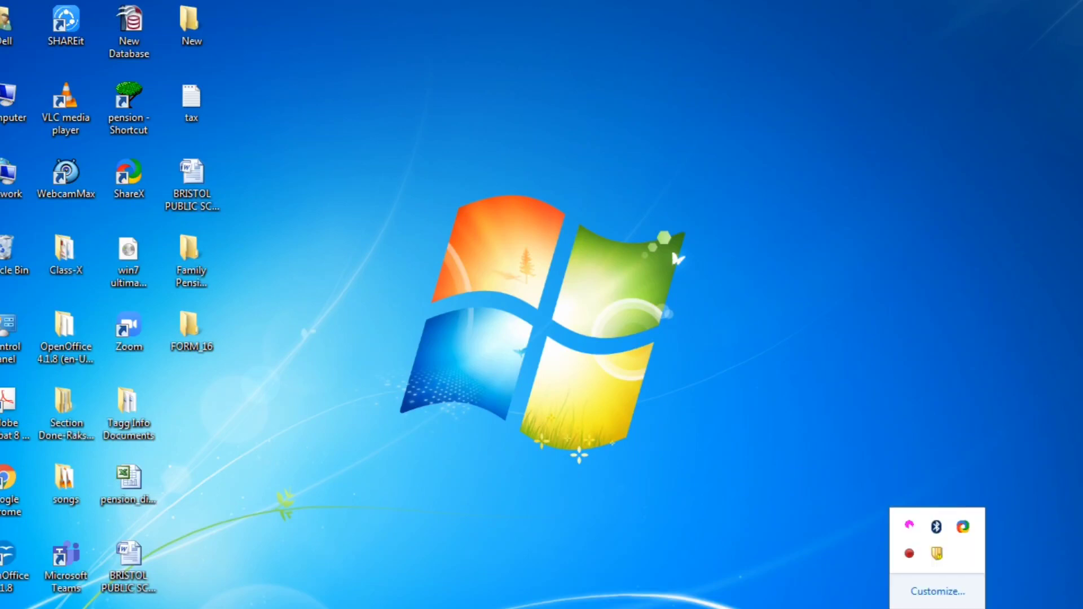